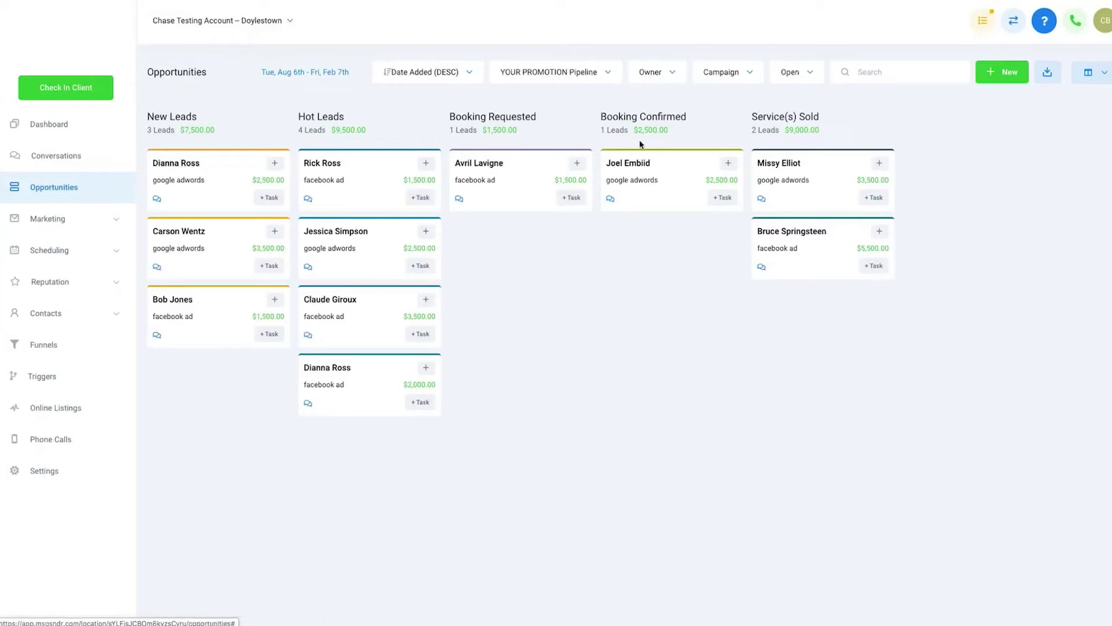
Switch the board to Spotlight Sessions Pipeline, then back to the YOUR PROMOTION pipeline.
{"action": "left_click", "coordinate": [587, 74]}
{"action": "left_click", "coordinate": [579, 97]}
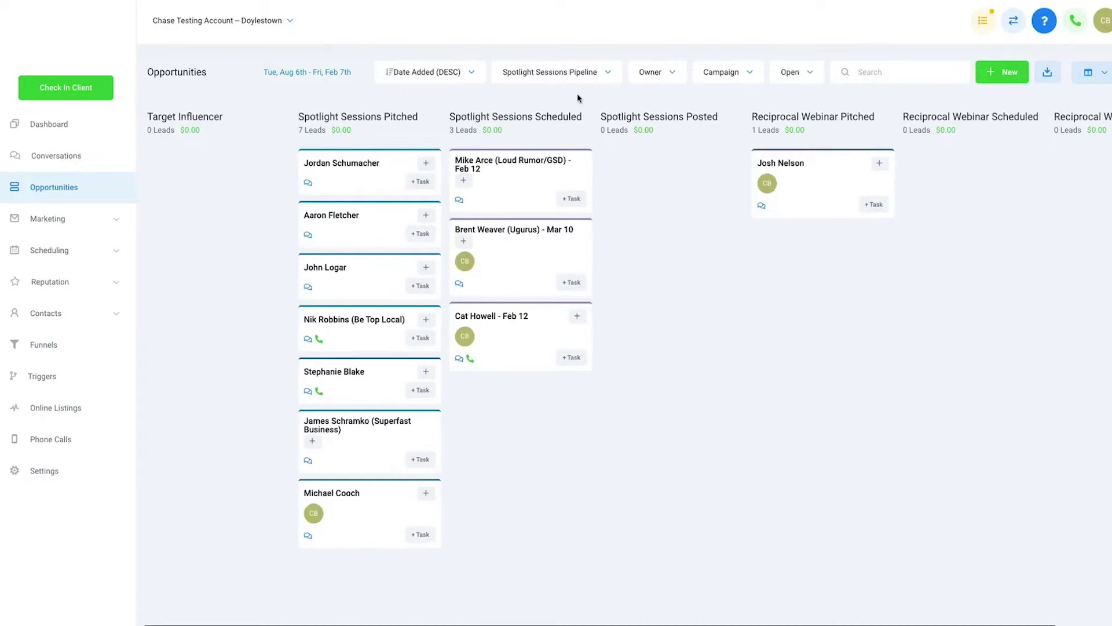
{"action": "left_click", "coordinate": [590, 83]}
{"action": "left_click", "coordinate": [553, 117]}
Build a trigger rule: Added To Campaign event, Remove From All Campaigns action, then view Campaigns.
{"action": "left_click", "coordinate": [42, 376]}
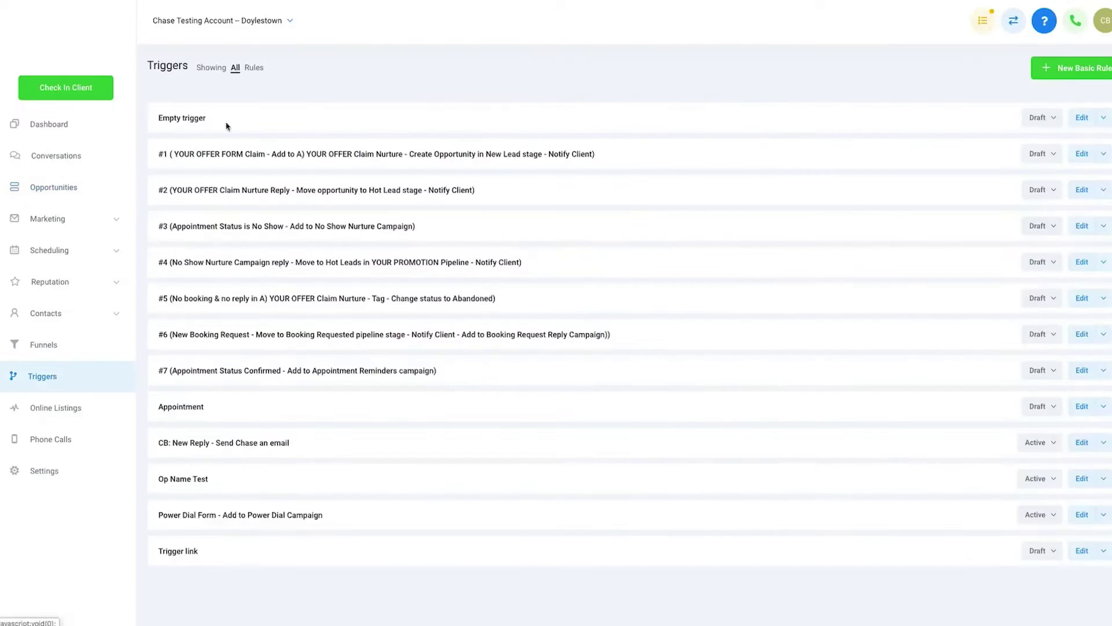
{"action": "left_click", "coordinate": [185, 122]}
{"action": "left_click", "coordinate": [394, 220]}
{"action": "left_click", "coordinate": [397, 246]}
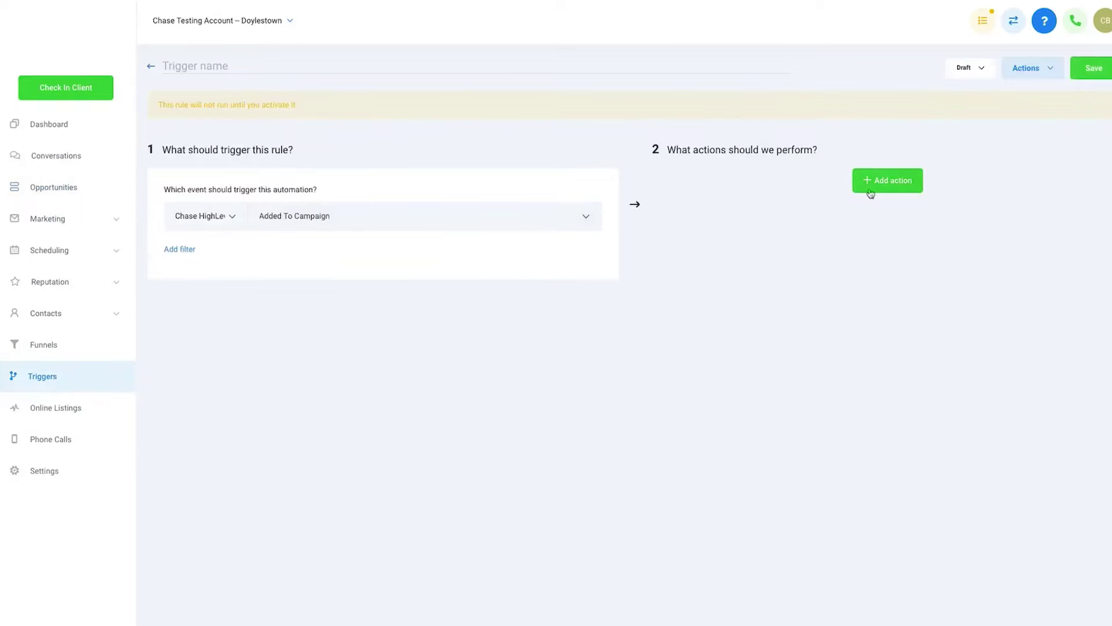
{"action": "left_click", "coordinate": [869, 182]}
{"action": "left_click", "coordinate": [851, 283]}
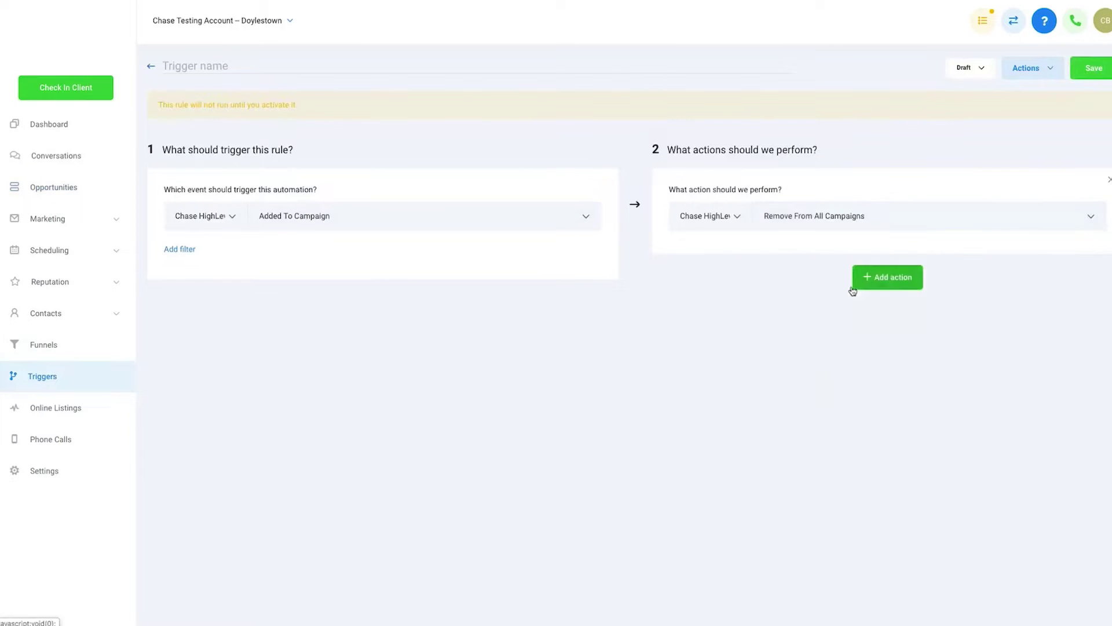
{"action": "left_click", "coordinate": [47, 219]}
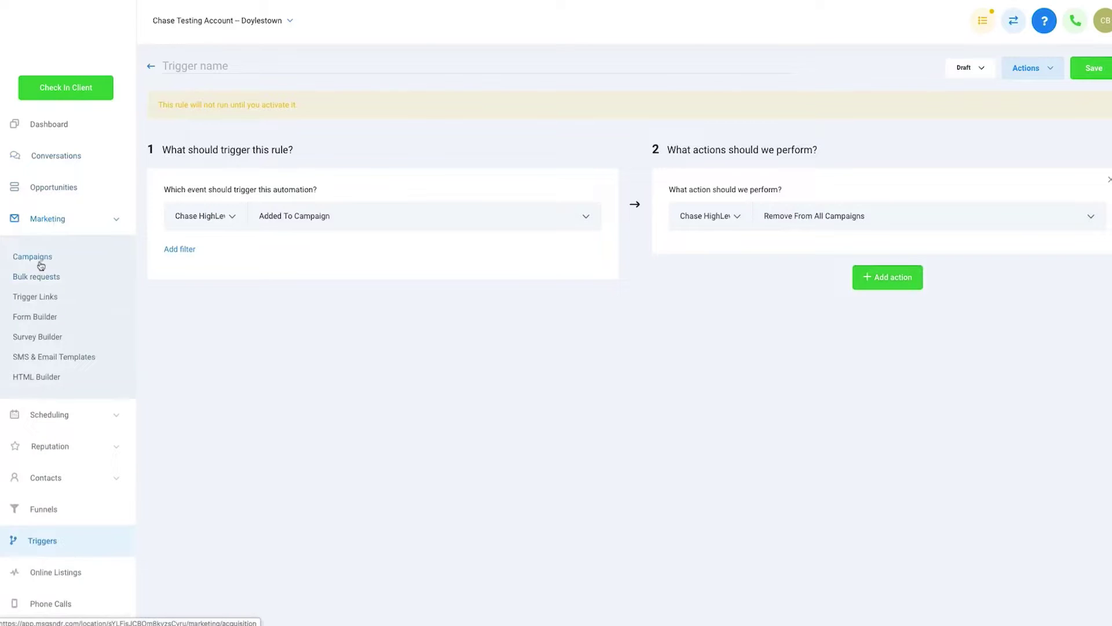
{"action": "left_click", "coordinate": [40, 259]}
Open the A) YOUR OFFER Claim Nurture campaign and try a 'Hi' whisper in Call 1, unsaved.
{"action": "left_click", "coordinate": [661, 42]}
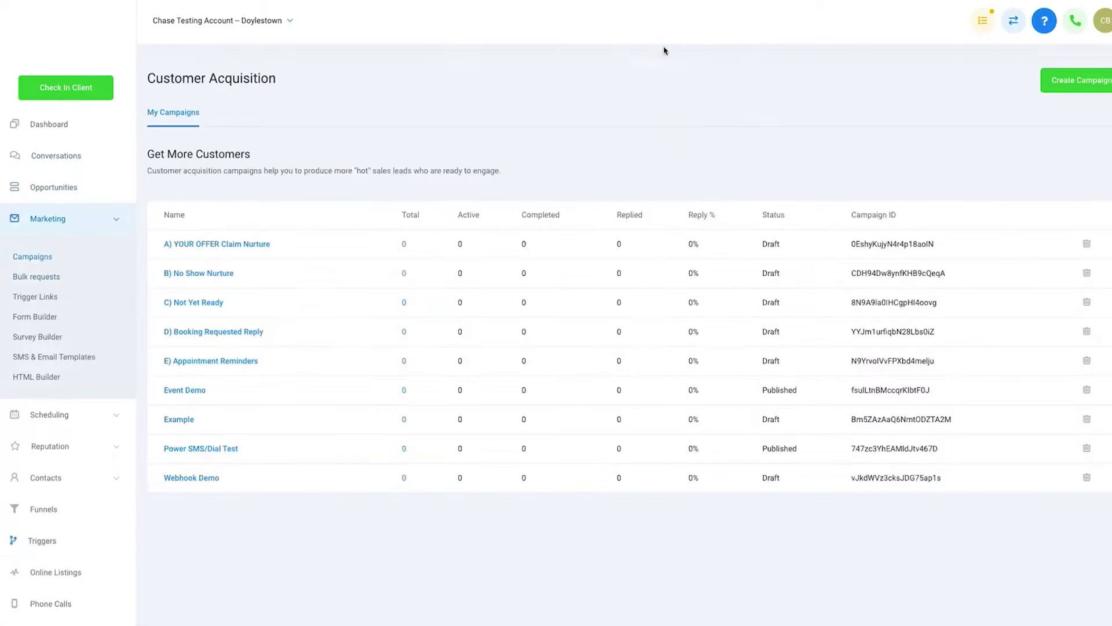
{"action": "left_click", "coordinate": [249, 244]}
{"action": "scroll", "coordinate": [390, 348], "scroll_direction": "down", "scroll_amount": 4}
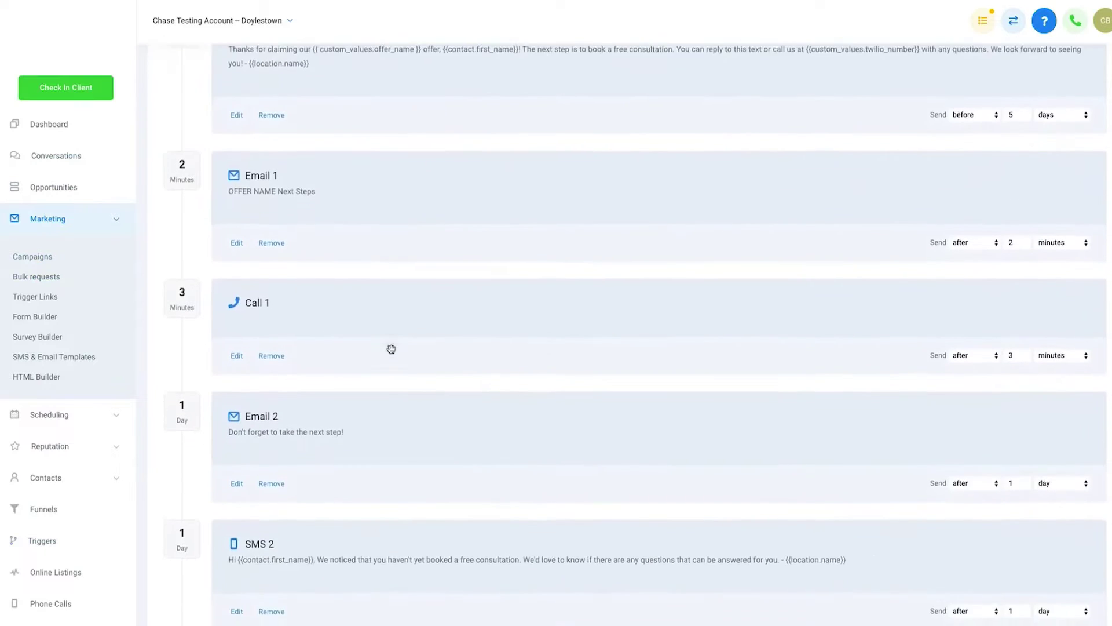
{"action": "left_click", "coordinate": [238, 350]}
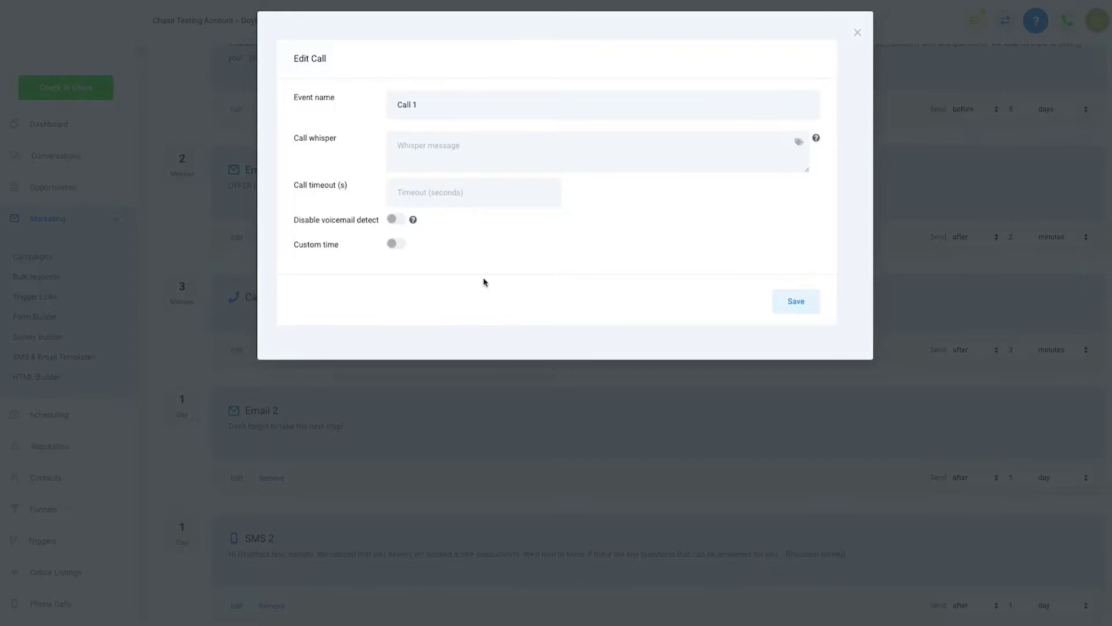
{"action": "left_click", "coordinate": [533, 164]}
{"action": "type", "text": "Hi There!"}
{"action": "left_click", "coordinate": [857, 33]}
Review the Voicemail 1 step settings, then go to the Conversations inbox.
{"action": "scroll", "coordinate": [480, 366], "scroll_direction": "down", "scroll_amount": 1}
{"action": "scroll", "coordinate": [479, 366], "scroll_direction": "down", "scroll_amount": 3}
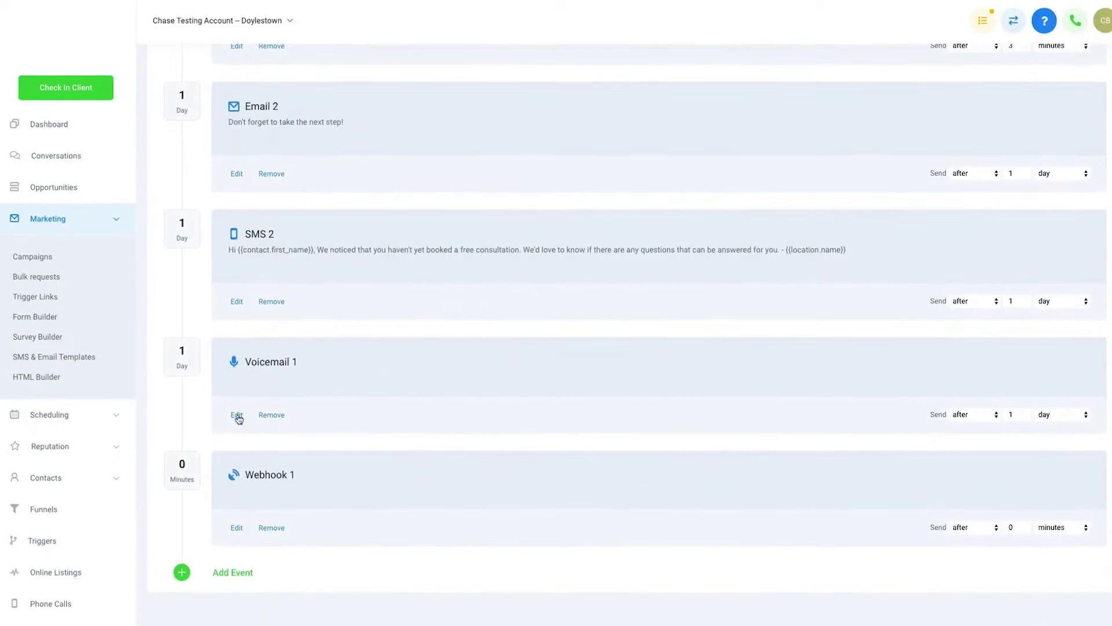
{"action": "left_click", "coordinate": [236, 415]}
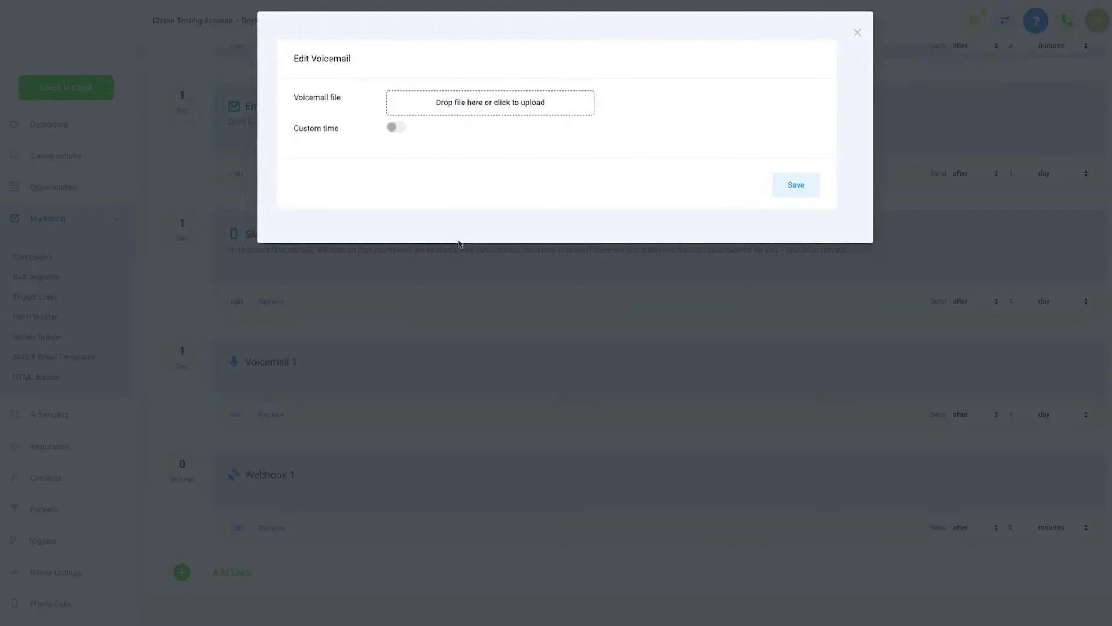
{"action": "left_click", "coordinate": [857, 34]}
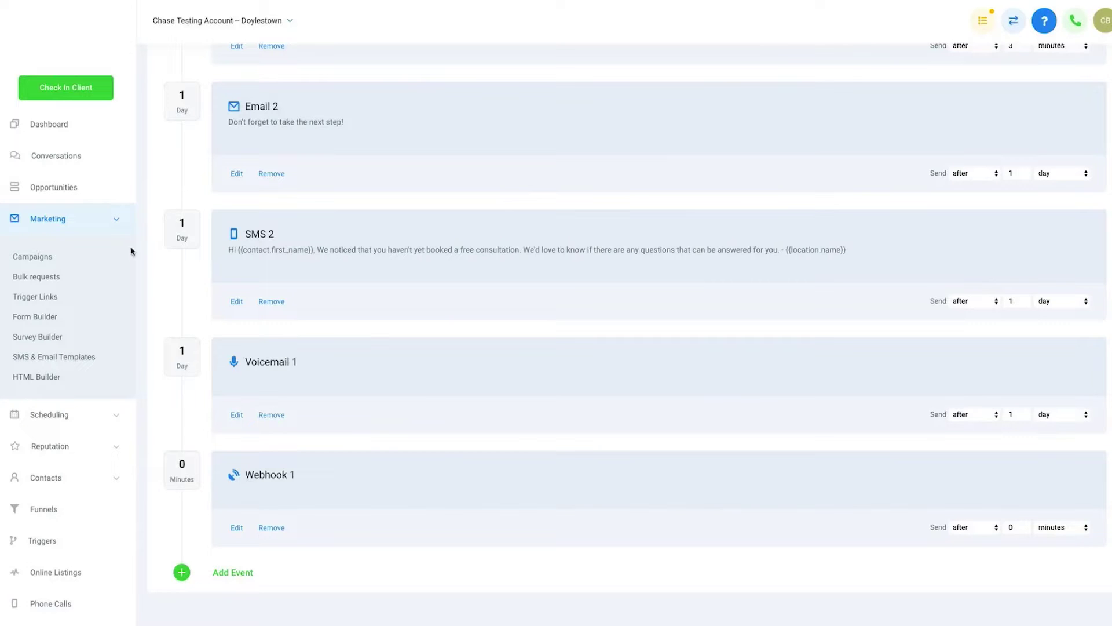
{"action": "left_click", "coordinate": [115, 226]}
{"action": "left_click", "coordinate": [67, 160]}
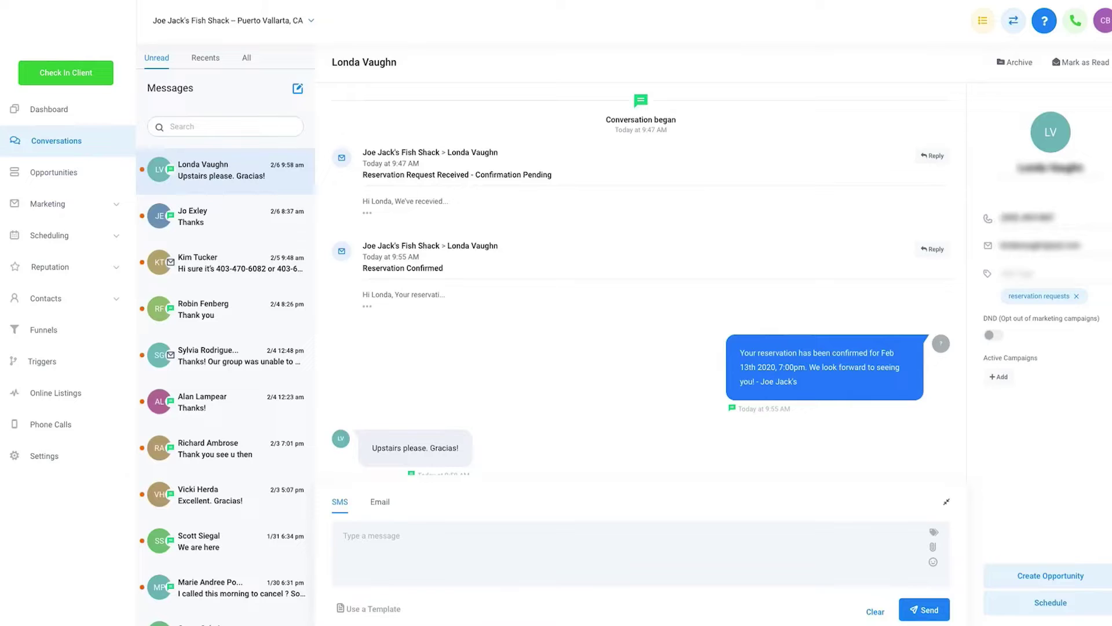
{"action": "scroll", "coordinate": [211, 323], "scroll_direction": "down", "scroll_amount": 10}
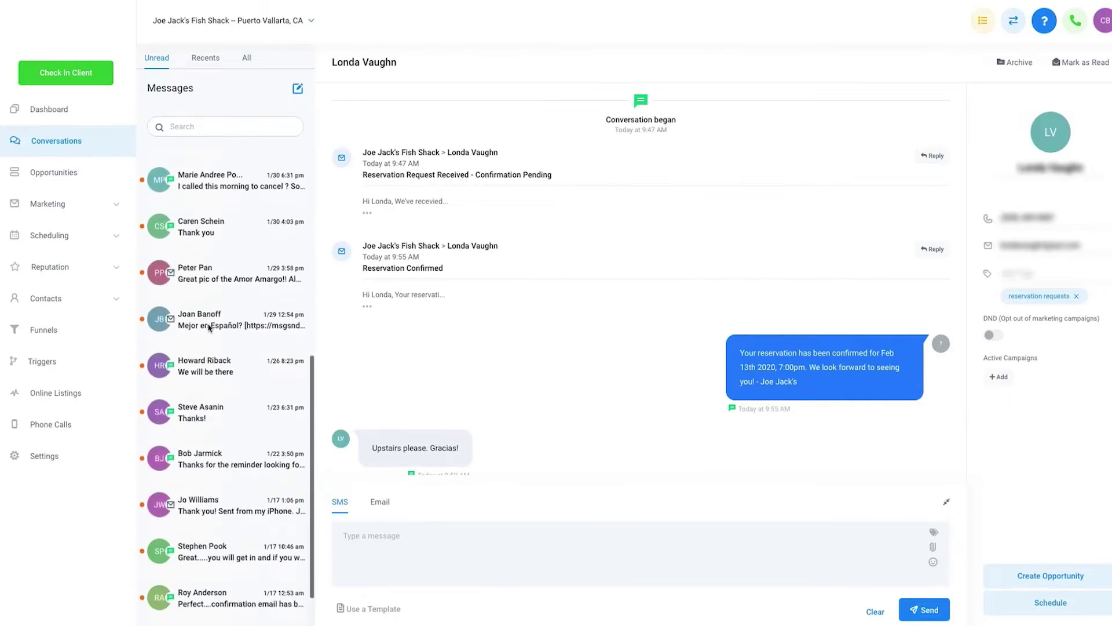
{"action": "scroll", "coordinate": [211, 323], "scroll_direction": "up", "scroll_amount": 10}
{"action": "scroll", "coordinate": [535, 266], "scroll_direction": "down", "scroll_amount": 1}
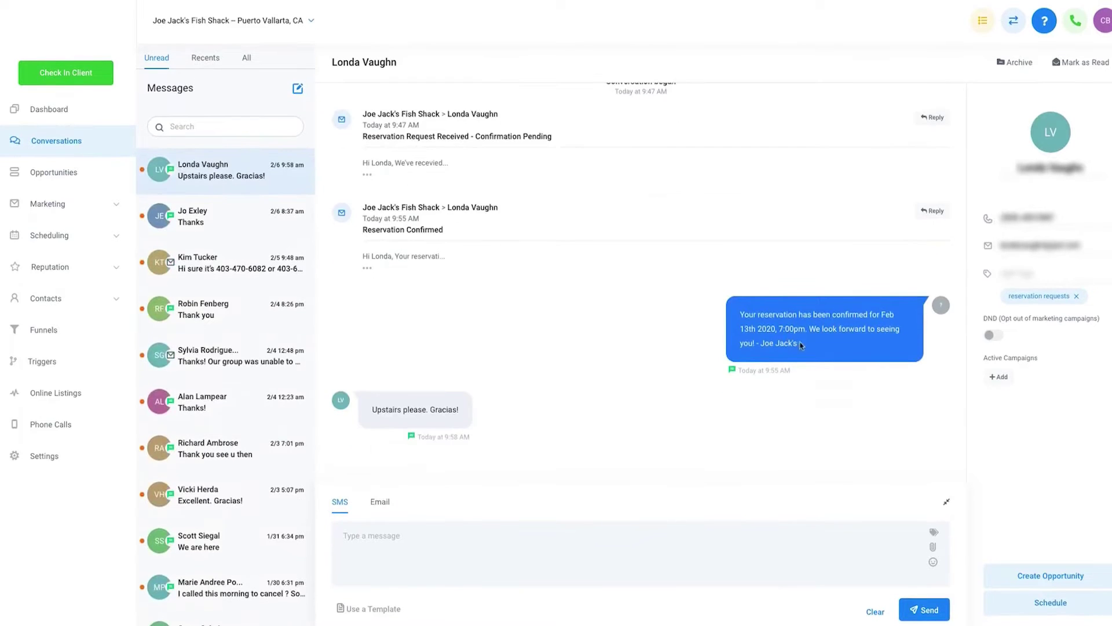
{"action": "left_click", "coordinate": [367, 268]}
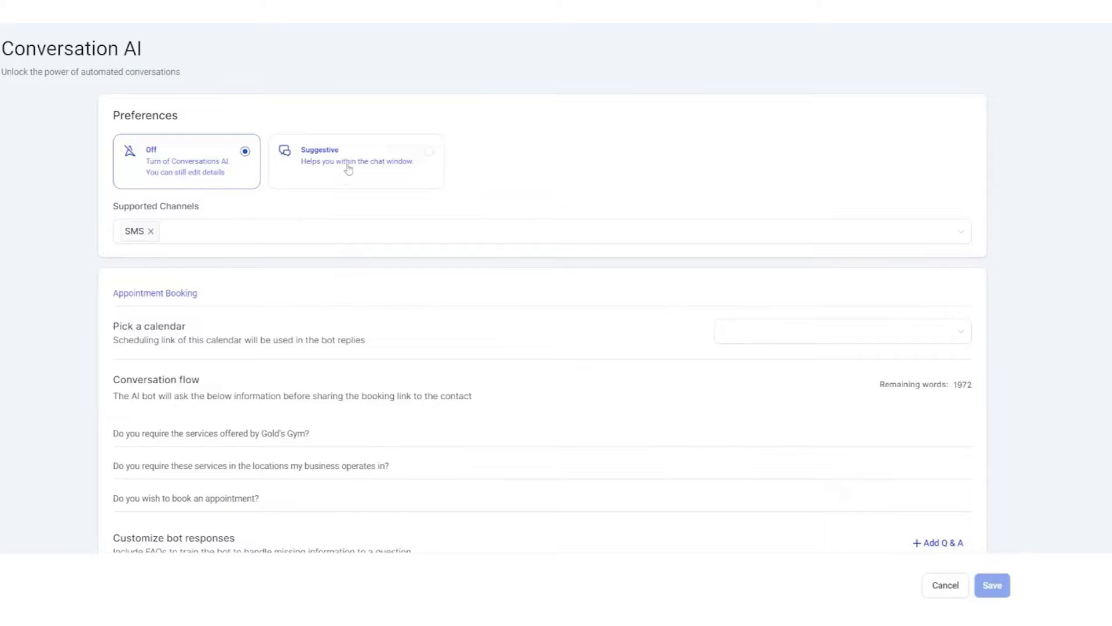
Set Conversation AI to Suggestive mode and add Facebook and Instagram as supported channels.
{"action": "left_click", "coordinate": [348, 168]}
{"action": "left_click", "coordinate": [197, 232]}
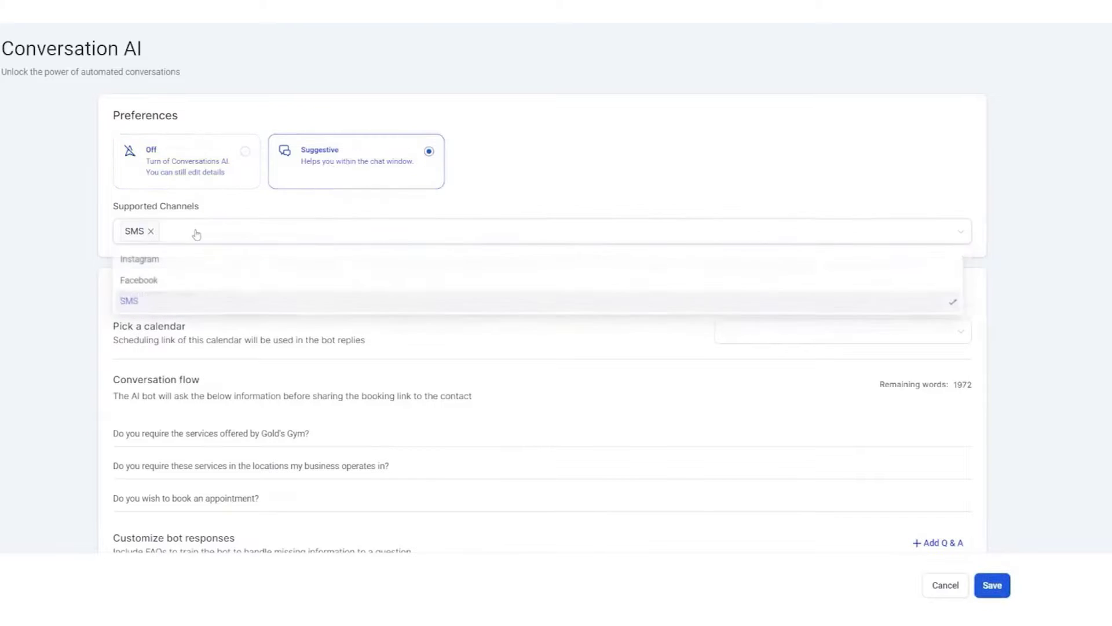
{"action": "left_click", "coordinate": [152, 283]}
{"action": "left_click", "coordinate": [135, 260]}
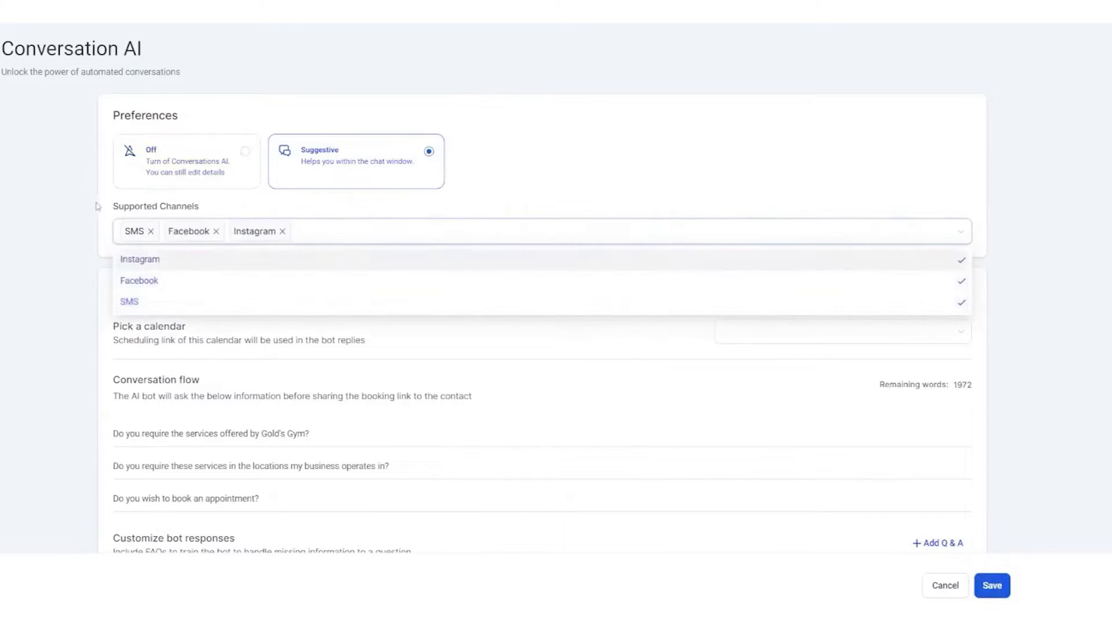
{"action": "left_click", "coordinate": [36, 235]}
{"action": "scroll", "coordinate": [87, 220], "scroll_direction": "down", "scroll_amount": 1}
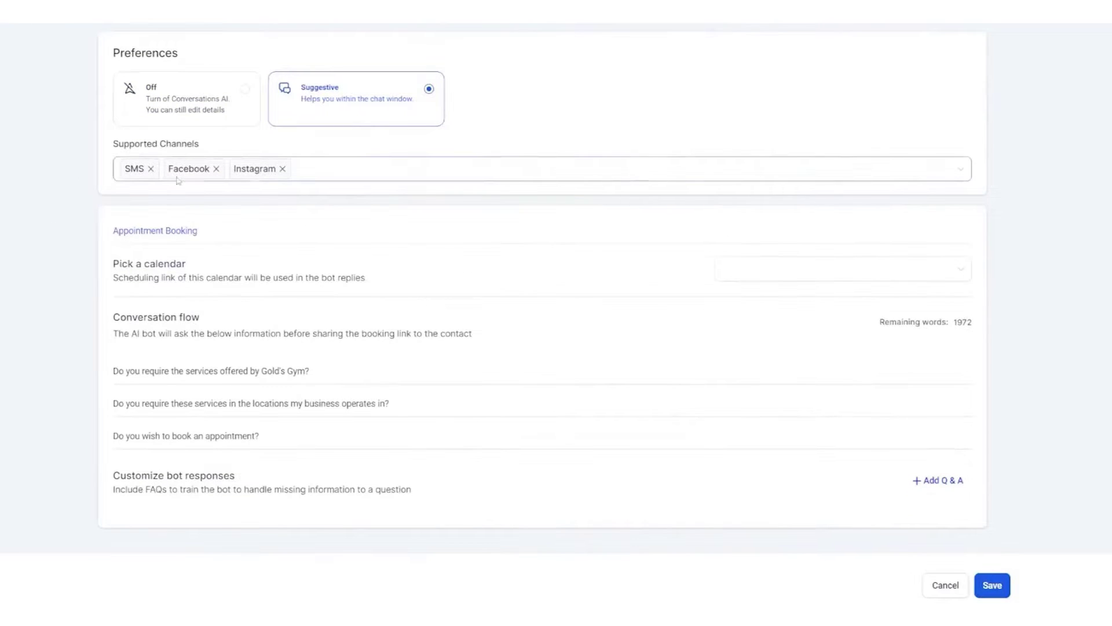
{"action": "scroll", "coordinate": [67, 230], "scroll_direction": "down", "scroll_amount": 1}
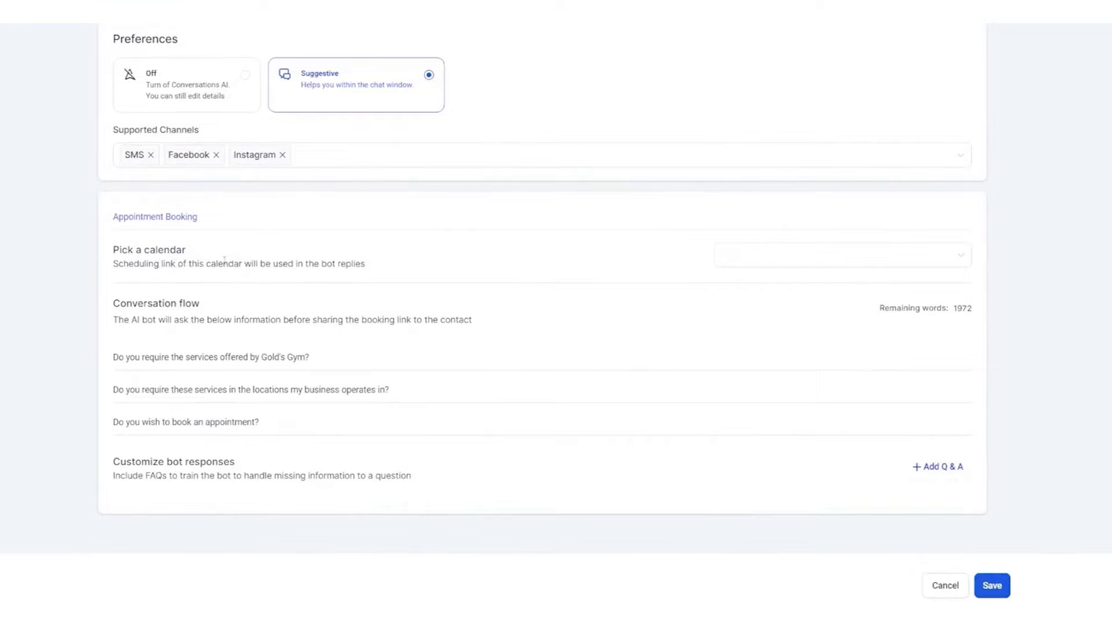
Use the Booking Request calendar and add the FAQ question 'How much is your service?'.
{"action": "left_click", "coordinate": [809, 258]}
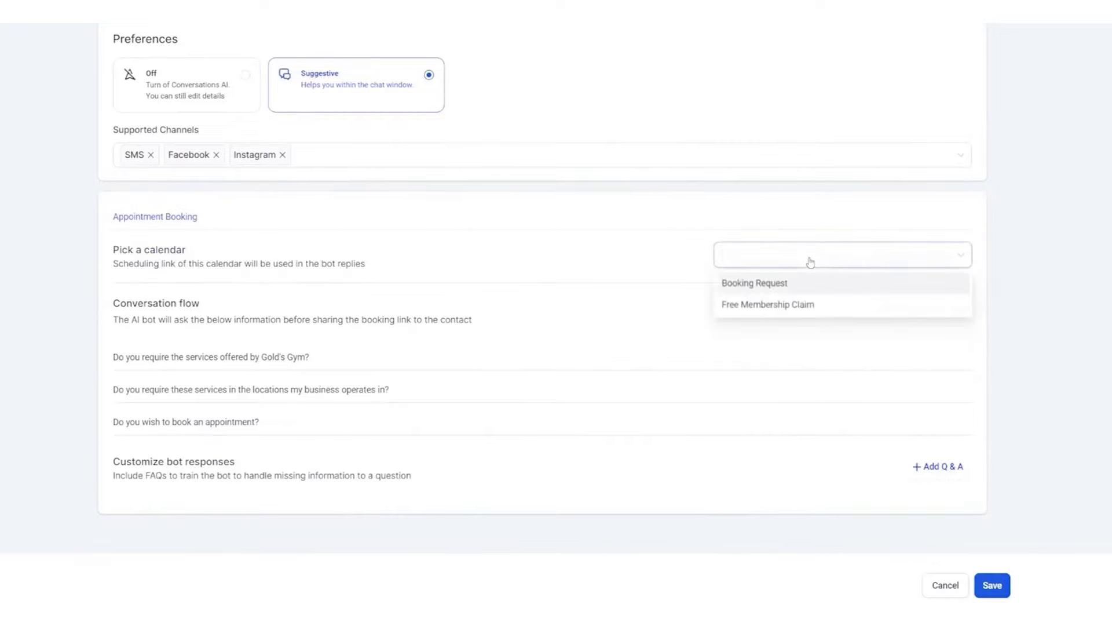
{"action": "left_click", "coordinate": [769, 285]}
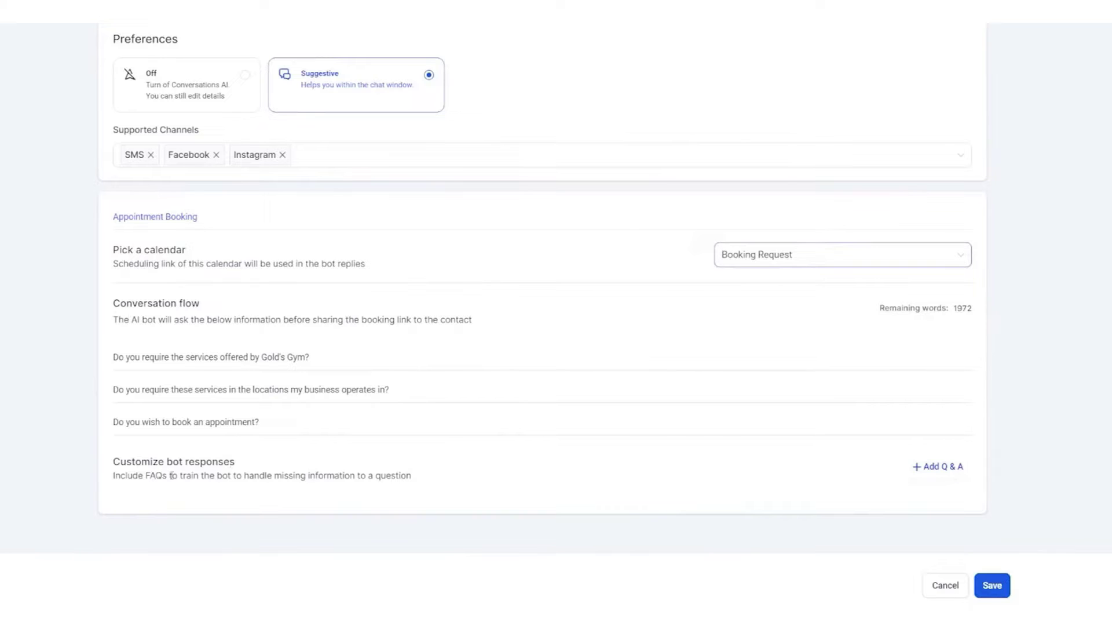
{"action": "left_click", "coordinate": [938, 466]}
{"action": "scroll", "coordinate": [522, 408], "scroll_direction": "down", "scroll_amount": 2}
{"action": "left_click", "coordinate": [199, 418]}
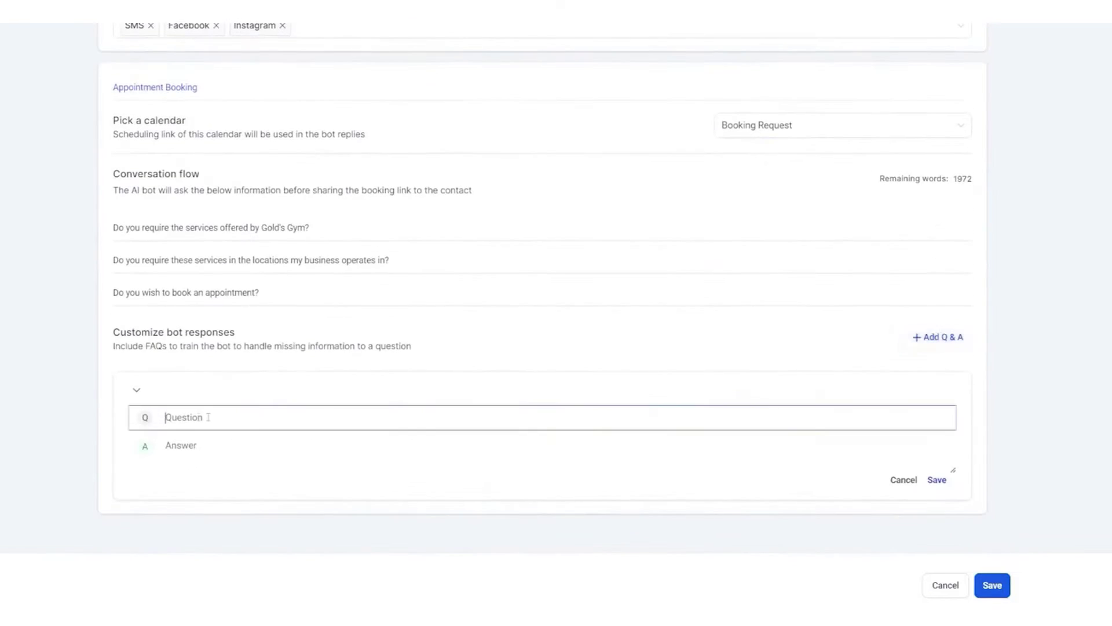
{"action": "type", "text": "How much is your service?"}
{"action": "left_click", "coordinate": [333, 438]}
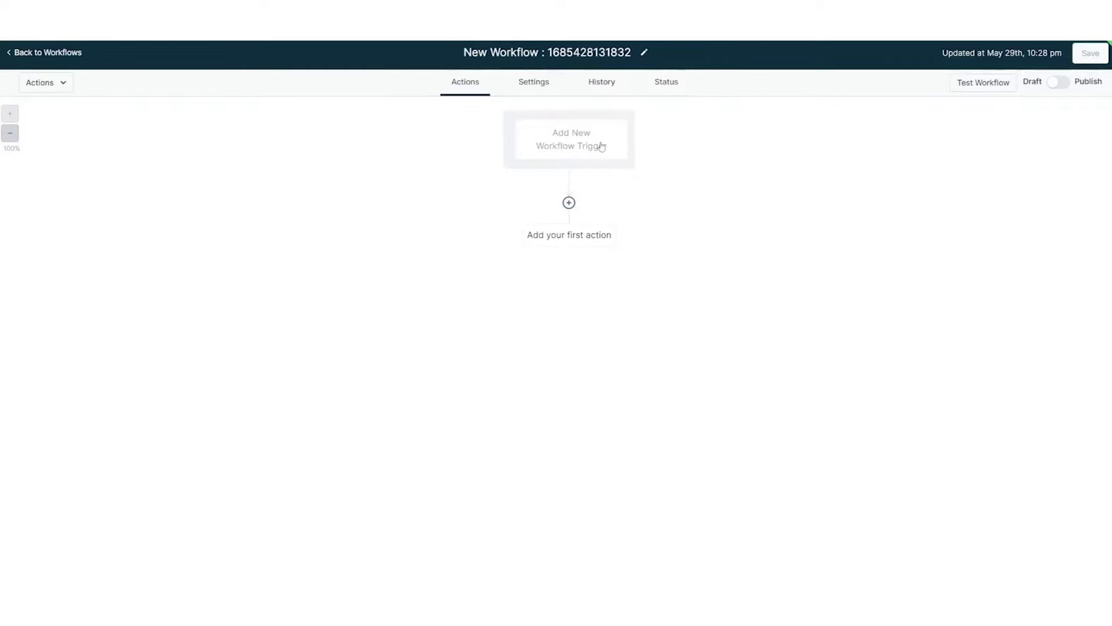
Set the workflow trigger to Customer Replied, filtered to messages containing 'Hello'.
{"action": "left_click", "coordinate": [603, 146]}
{"action": "type", "text": "custom"}
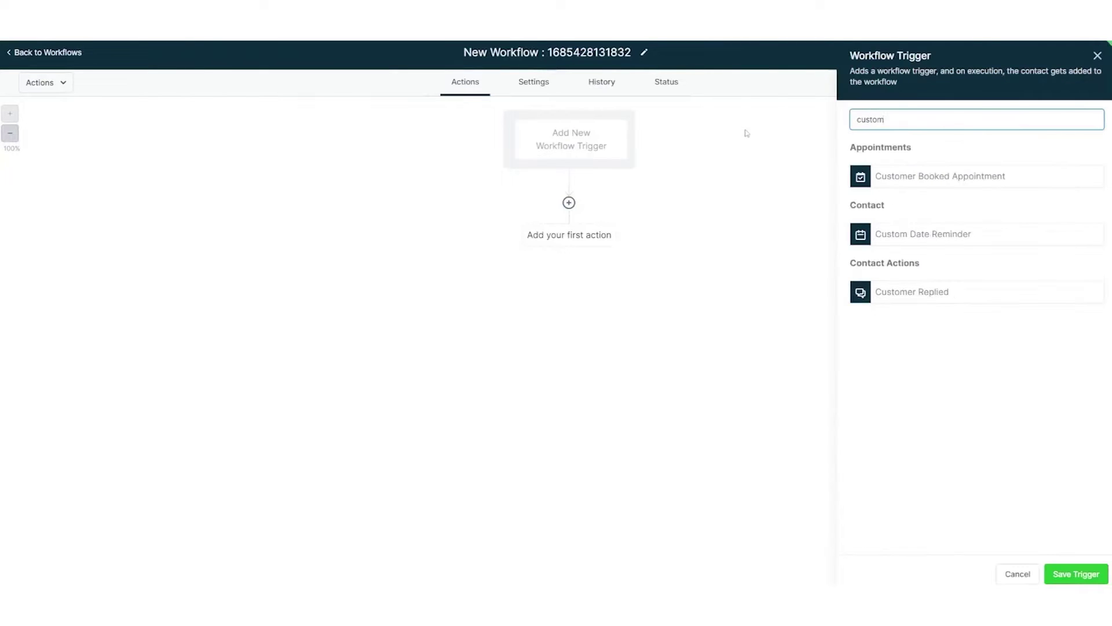
{"action": "left_click", "coordinate": [918, 296]}
{"action": "left_click", "coordinate": [677, 226]}
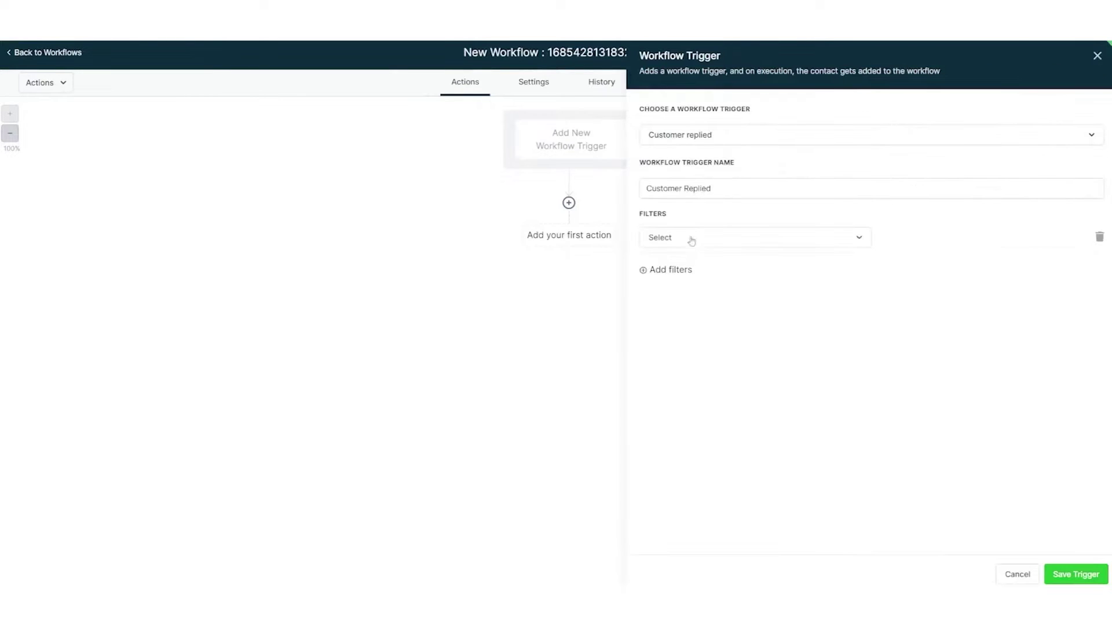
{"action": "left_click", "coordinate": [684, 243]}
{"action": "scroll", "coordinate": [709, 324], "scroll_direction": "down", "scroll_amount": 3}
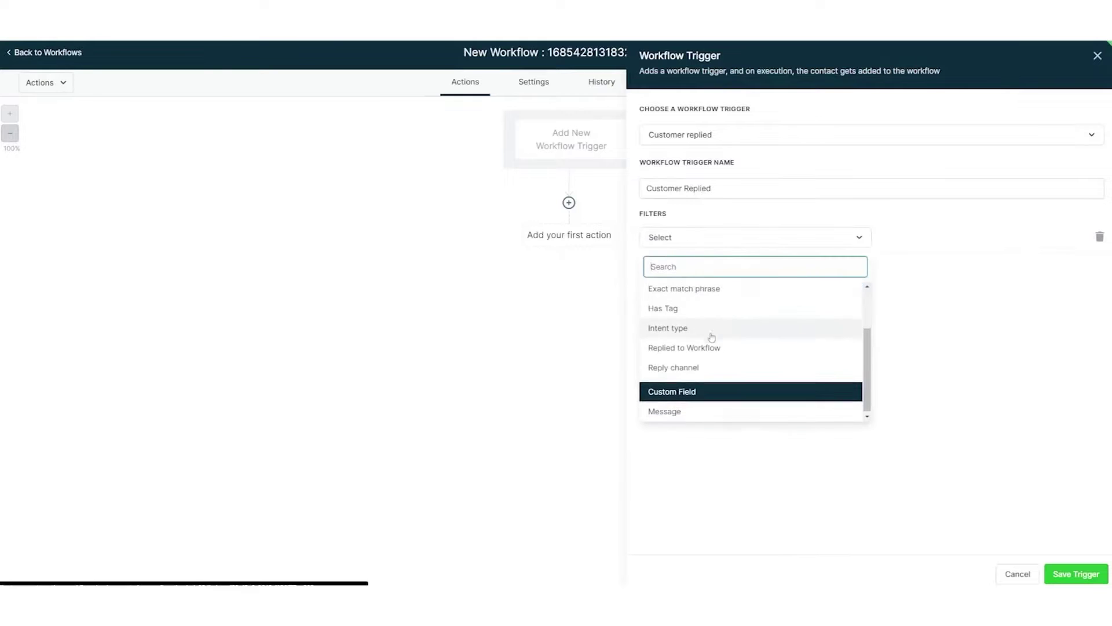
{"action": "left_click", "coordinate": [698, 406]}
{"action": "left_click", "coordinate": [931, 247]}
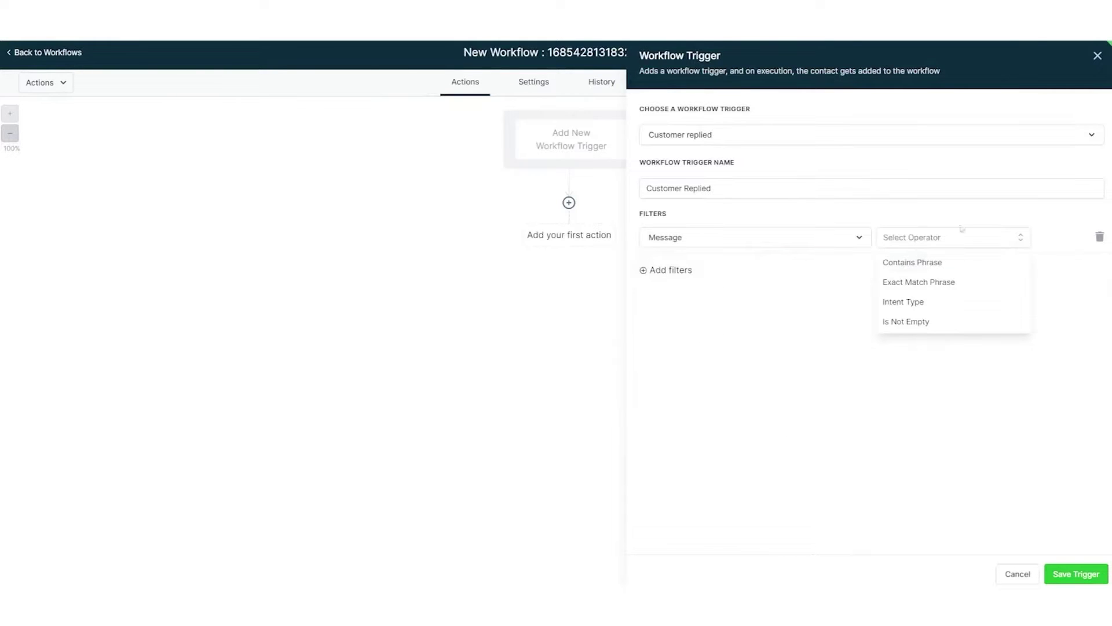
{"action": "left_click", "coordinate": [979, 262]}
{"action": "left_click", "coordinate": [979, 239]}
{"action": "type", "text": "Hello"}
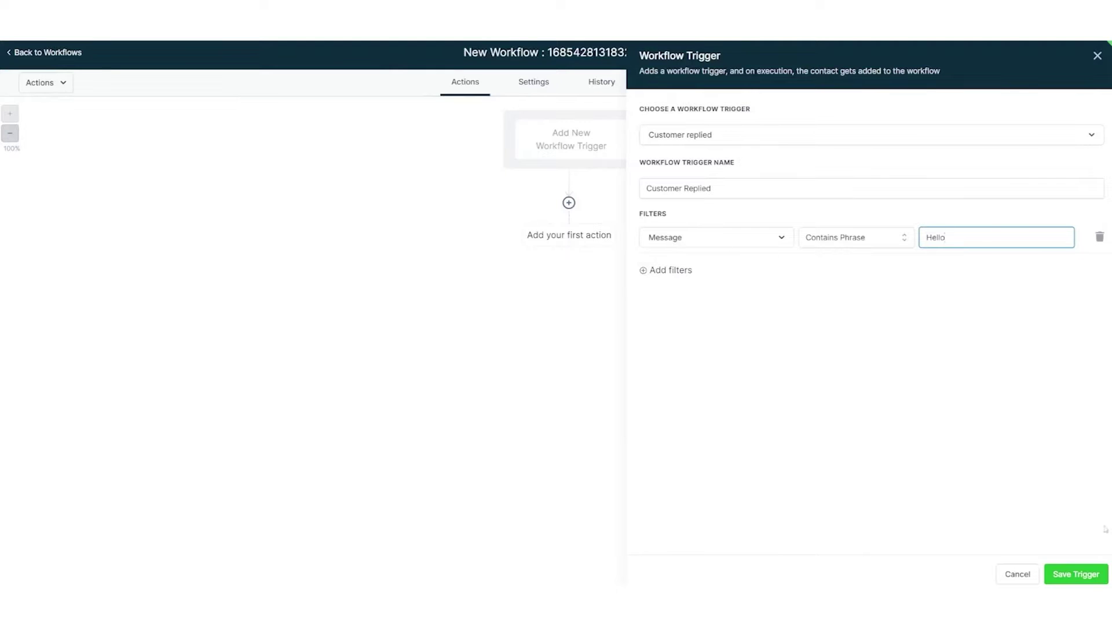
{"action": "left_click", "coordinate": [1076, 574]}
Add a ChatGPT action with the prompt 'Create a reply message to my email where I promoted…'.
{"action": "left_click", "coordinate": [566, 219]}
{"action": "left_click", "coordinate": [919, 335]}
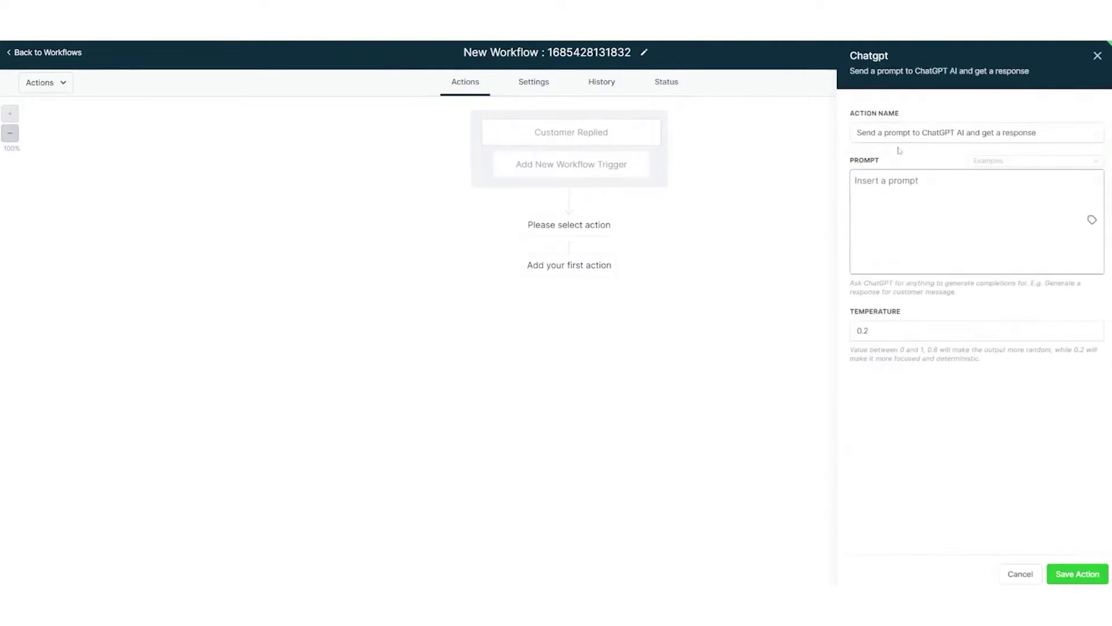
{"action": "left_click", "coordinate": [887, 195]}
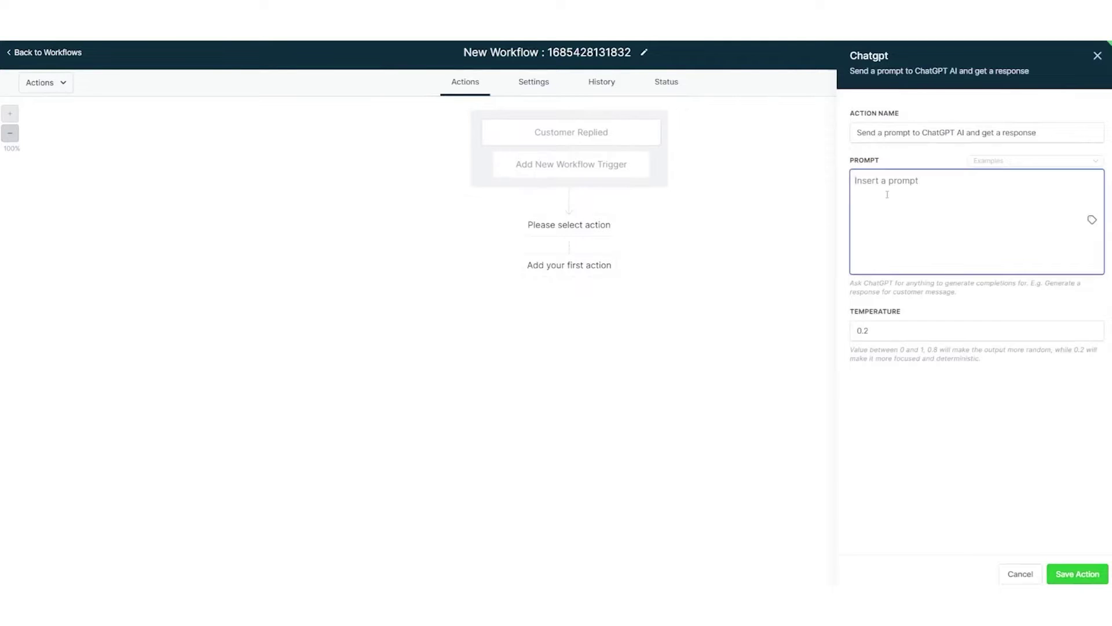
{"action": "type", "text": "Create a reply message to my"}
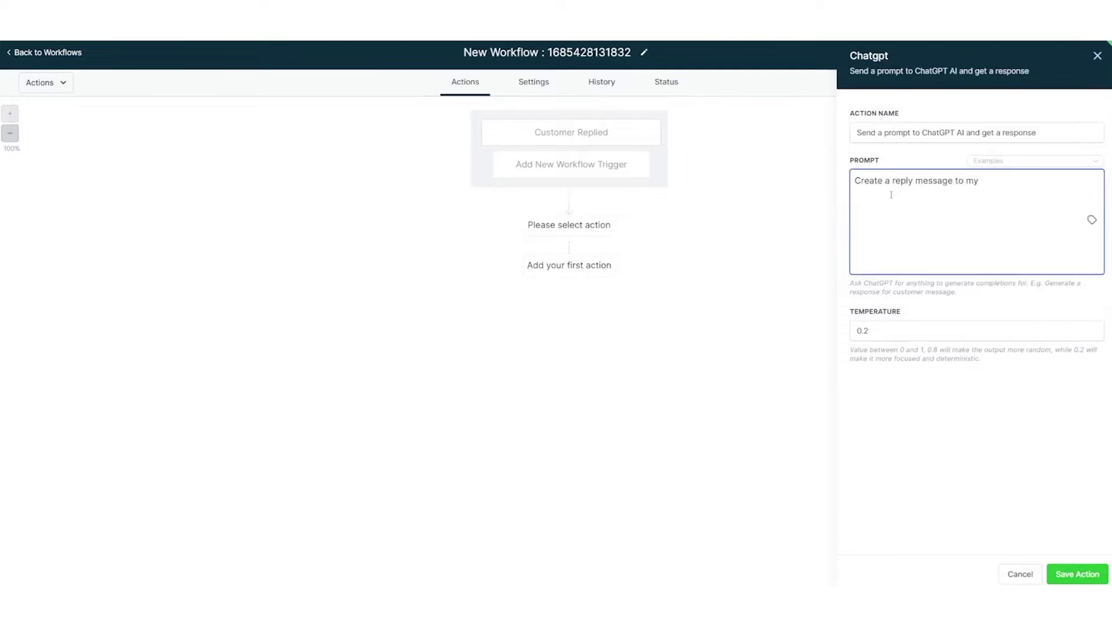
{"action": "type", "text": " email where I promoted one of my services, my"}
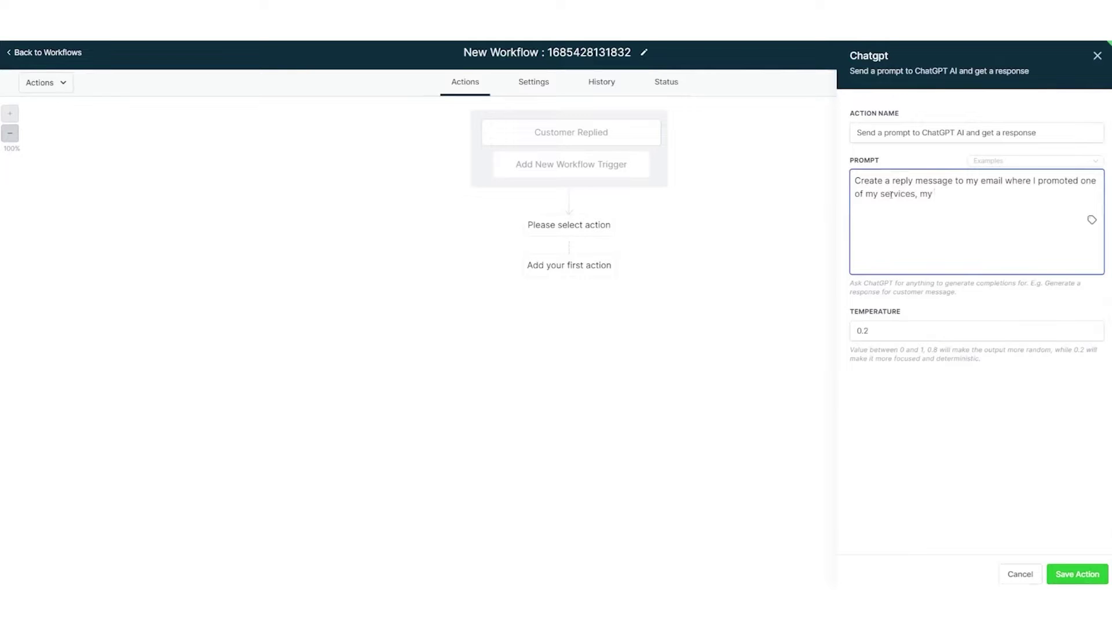
{"action": "type", "text": " customer is interested in my service so I would need to p"}
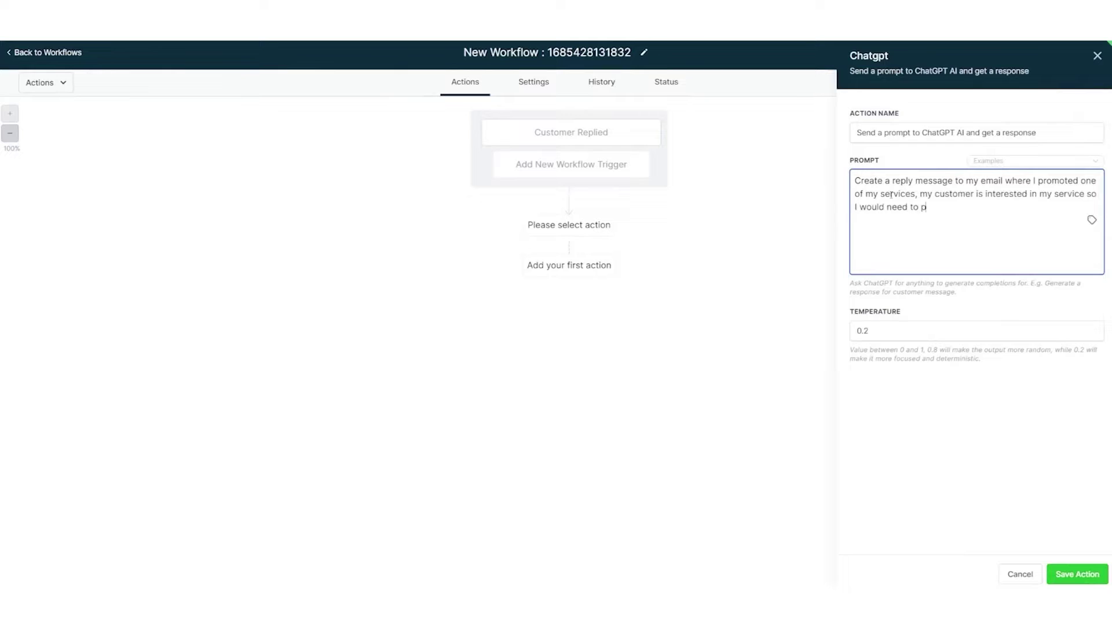
{"action": "type", "text": "itch him to get him on the cal"}
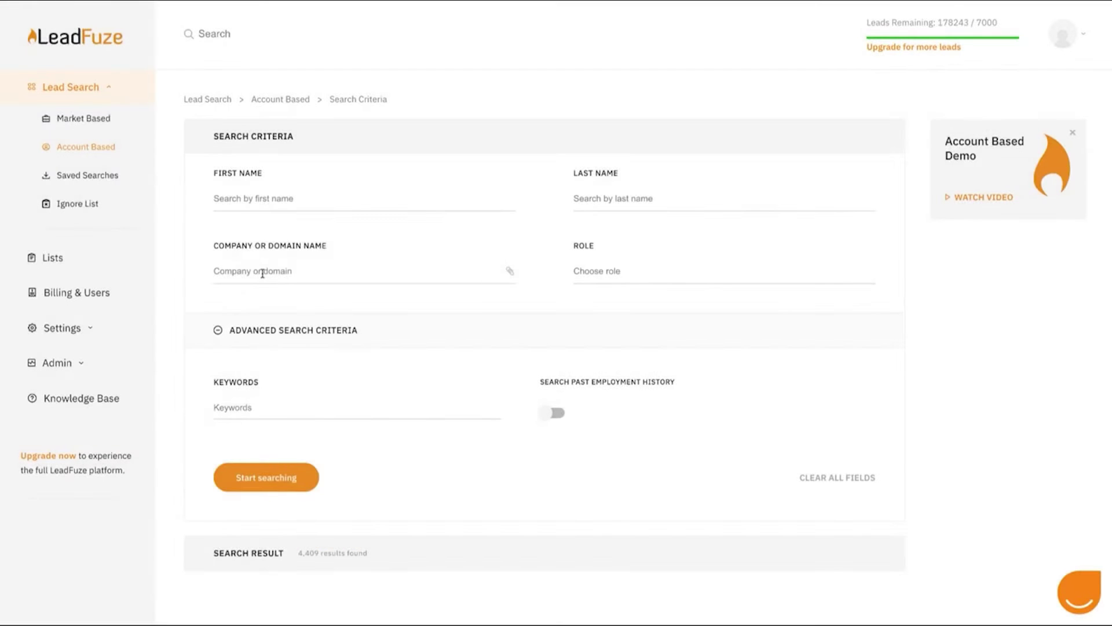
Run an account-based search for companies Ne, Tesla and ibm.com in the Marketing role group.
{"action": "left_click", "coordinate": [263, 272]}
{"action": "type", "text": "Ne"}
{"action": "key", "text": "Return"}
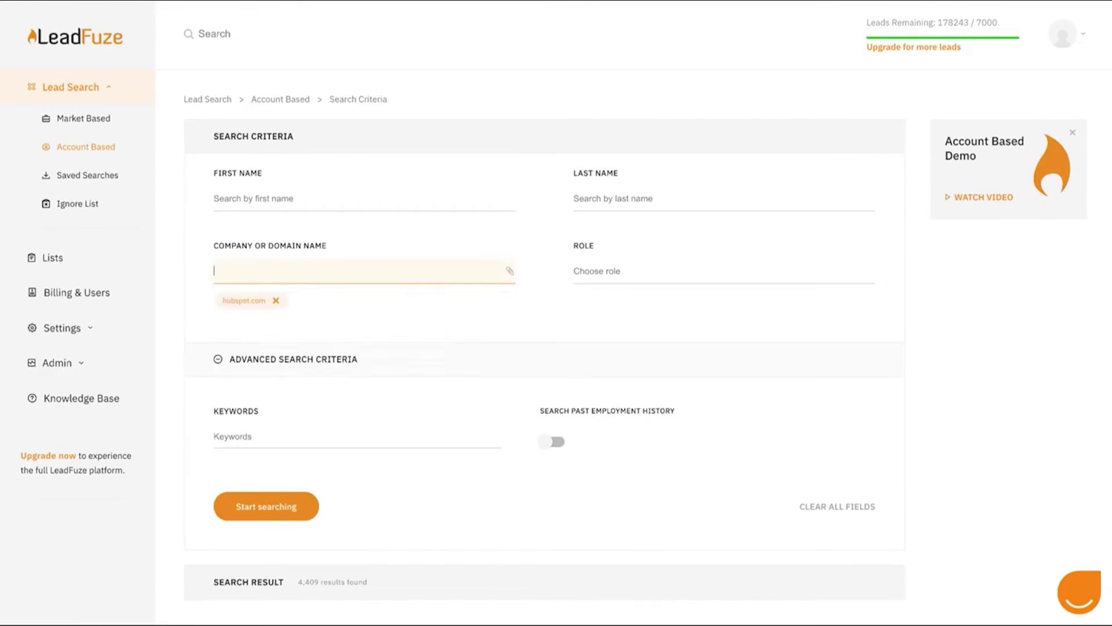
{"action": "type", "text": "Tesla"}
{"action": "key", "text": "Return"}
{"action": "type", "text": "ibm.com"}
{"action": "key", "text": "Return"}
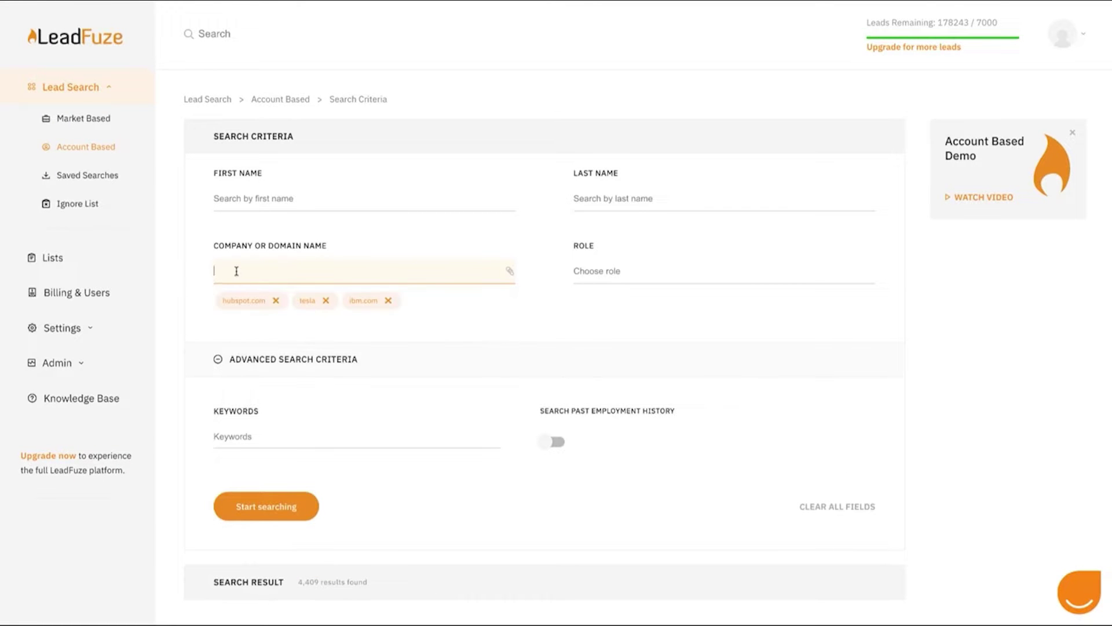
{"action": "left_click", "coordinate": [641, 274]}
{"action": "scroll", "coordinate": [646, 397], "scroll_direction": "down", "scroll_amount": 3}
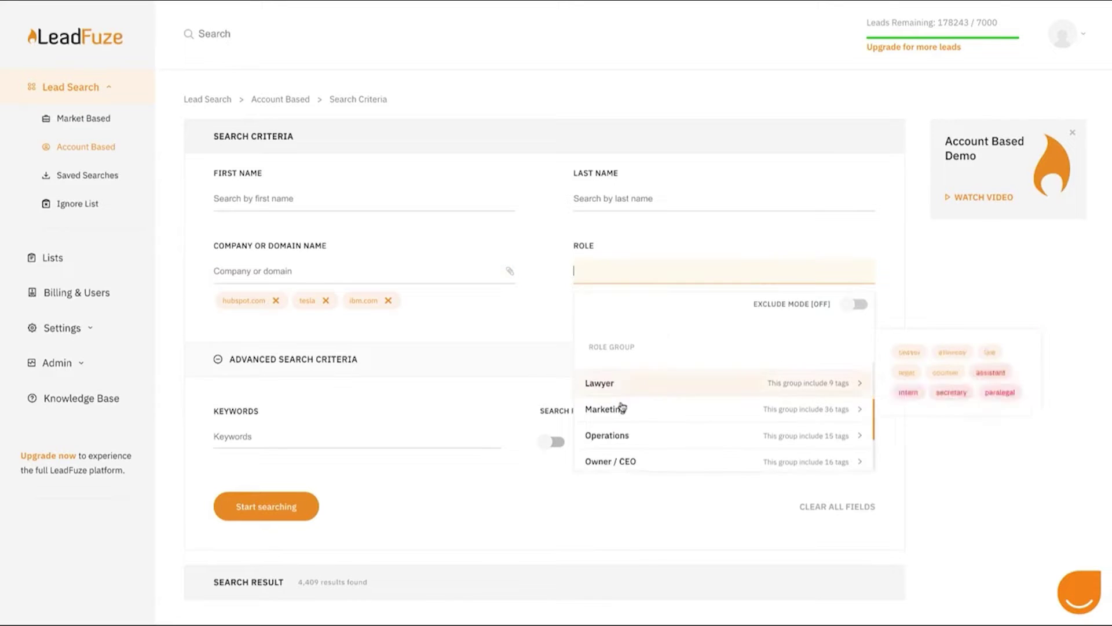
{"action": "left_click", "coordinate": [620, 405]}
{"action": "left_click", "coordinate": [265, 509]}
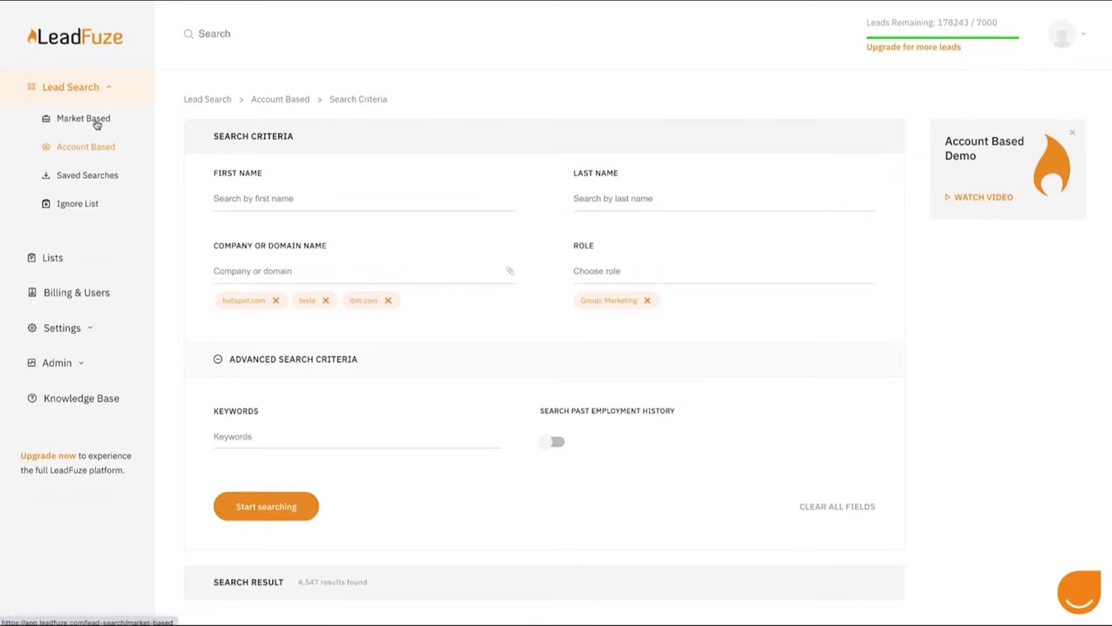
Switch to market-based search and check the Small Business employee sizes.
{"action": "left_click", "coordinate": [98, 125]}
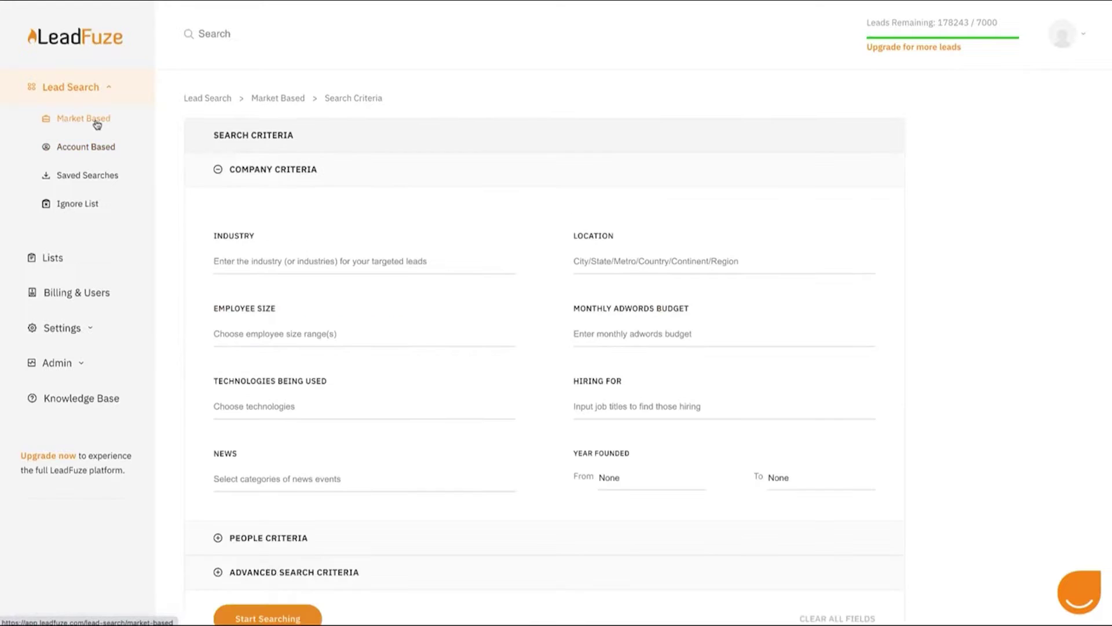
{"action": "scroll", "coordinate": [440, 255], "scroll_direction": "down", "scroll_amount": 1}
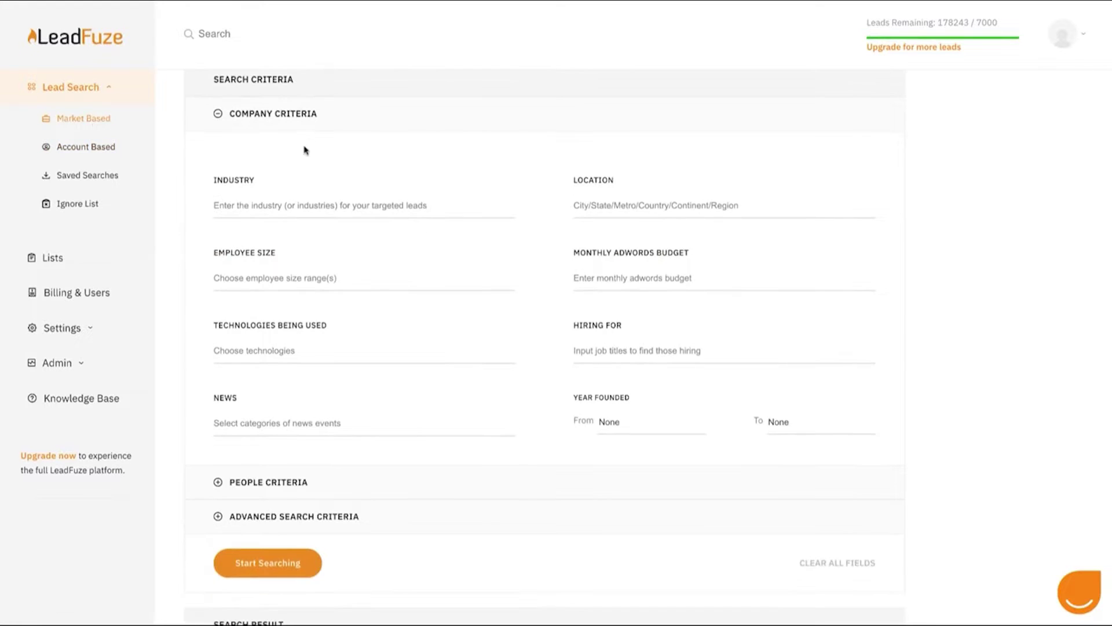
{"action": "left_click", "coordinate": [293, 481]}
{"action": "scroll", "coordinate": [371, 426], "scroll_direction": "down", "scroll_amount": 5}
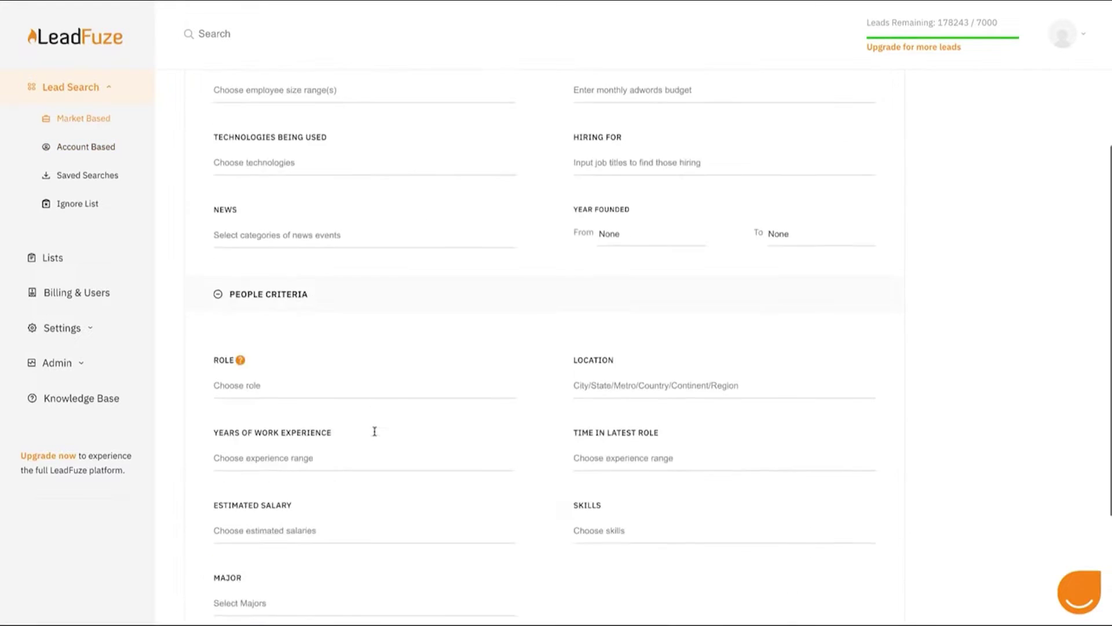
{"action": "scroll", "coordinate": [510, 297], "scroll_direction": "up", "scroll_amount": 4}
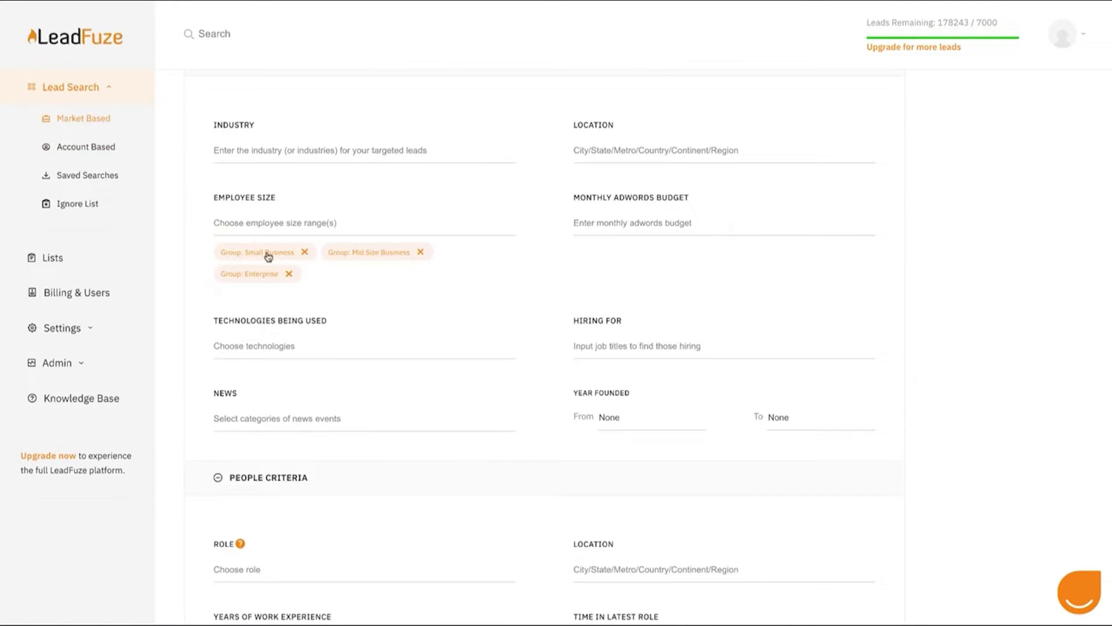
{"action": "left_click", "coordinate": [269, 255]}
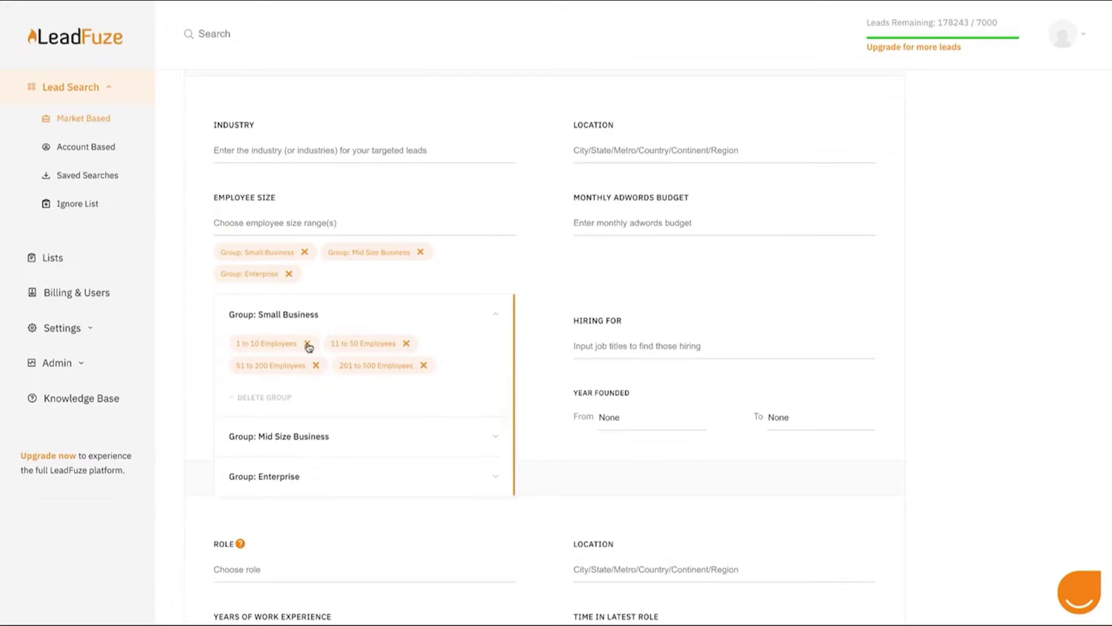
{"action": "left_click", "coordinate": [541, 347]}
{"action": "scroll", "coordinate": [539, 346], "scroll_direction": "down", "scroll_amount": 1}
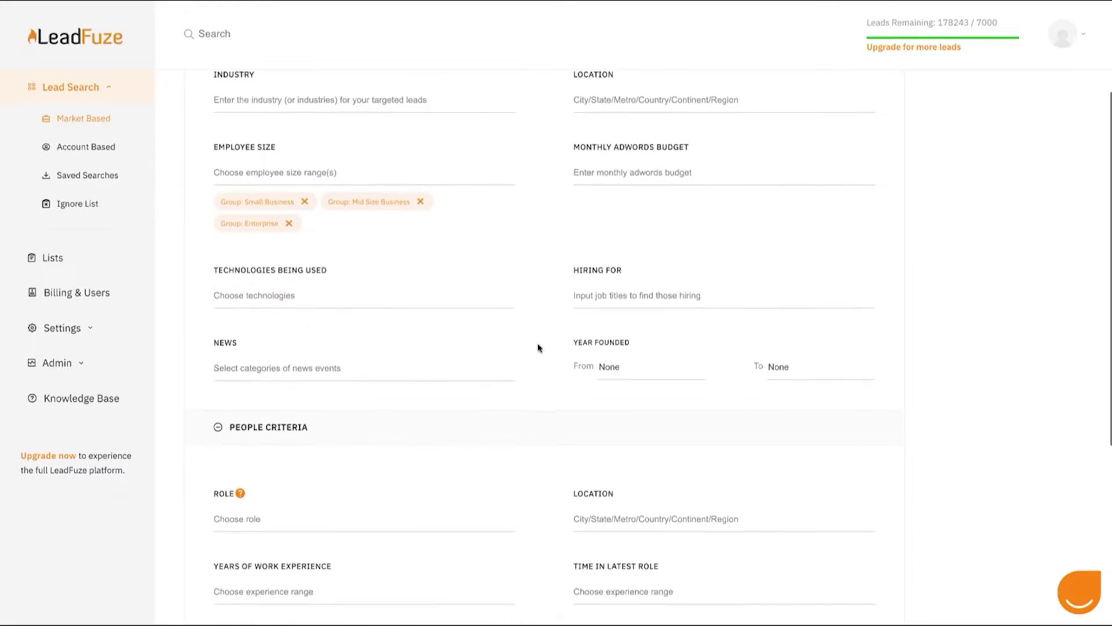
Search for companies using Salesforce, targeting the Sales role group.
{"action": "left_click", "coordinate": [254, 294]}
{"action": "type", "text": "salesforce"}
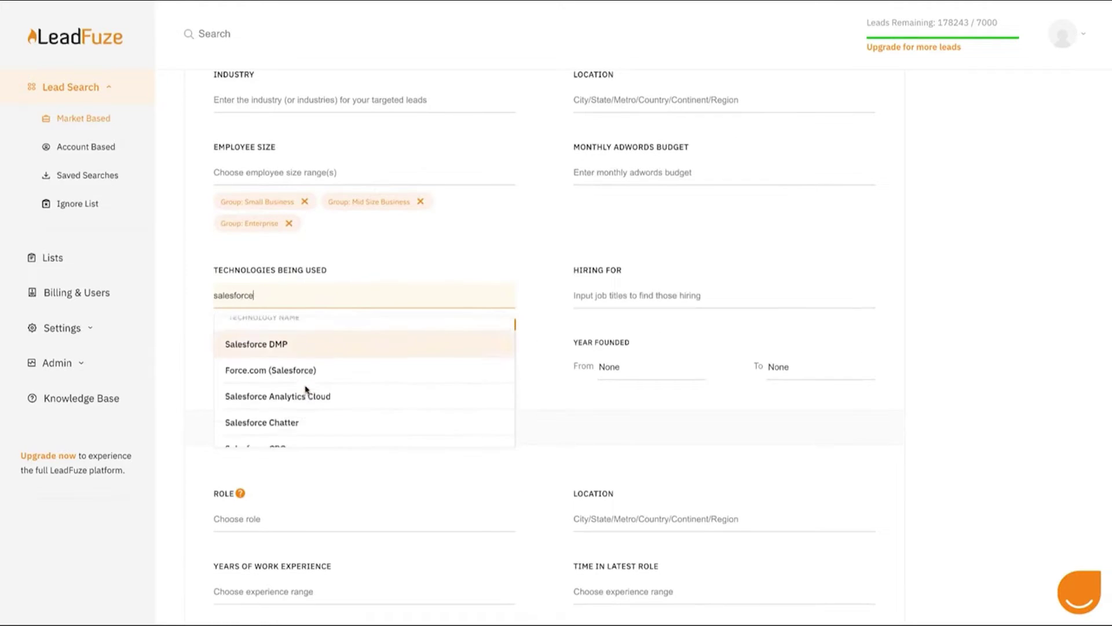
{"action": "scroll", "coordinate": [307, 389], "scroll_direction": "down", "scroll_amount": 2}
{"action": "scroll", "coordinate": [307, 390], "scroll_direction": "down", "scroll_amount": 1}
{"action": "left_click", "coordinate": [272, 388]}
{"action": "scroll", "coordinate": [338, 402], "scroll_direction": "down", "scroll_amount": 3}
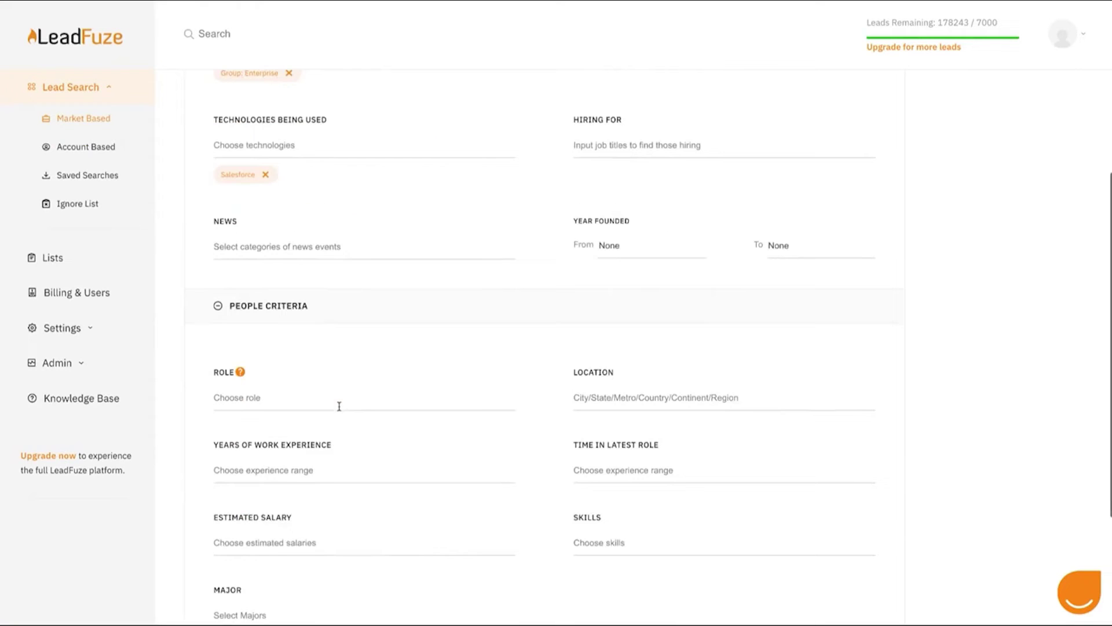
{"action": "left_click", "coordinate": [336, 402]}
{"action": "scroll", "coordinate": [347, 496], "scroll_direction": "down", "scroll_amount": 5}
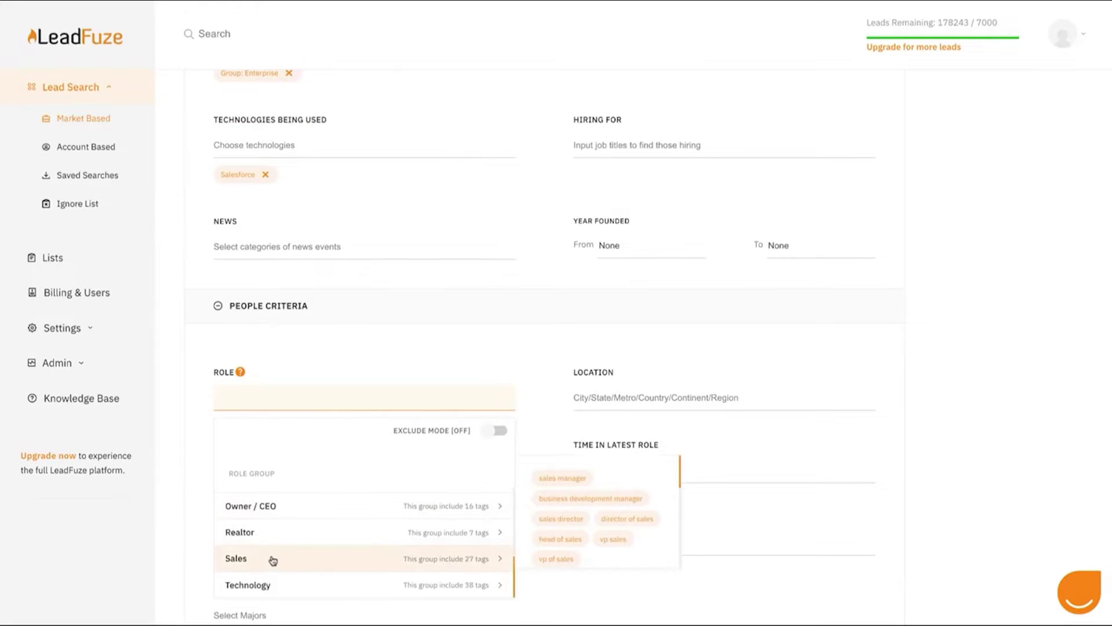
{"action": "left_click", "coordinate": [272, 559]}
{"action": "scroll", "coordinate": [315, 484], "scroll_direction": "down", "scroll_amount": 4}
{"action": "left_click", "coordinate": [308, 521]}
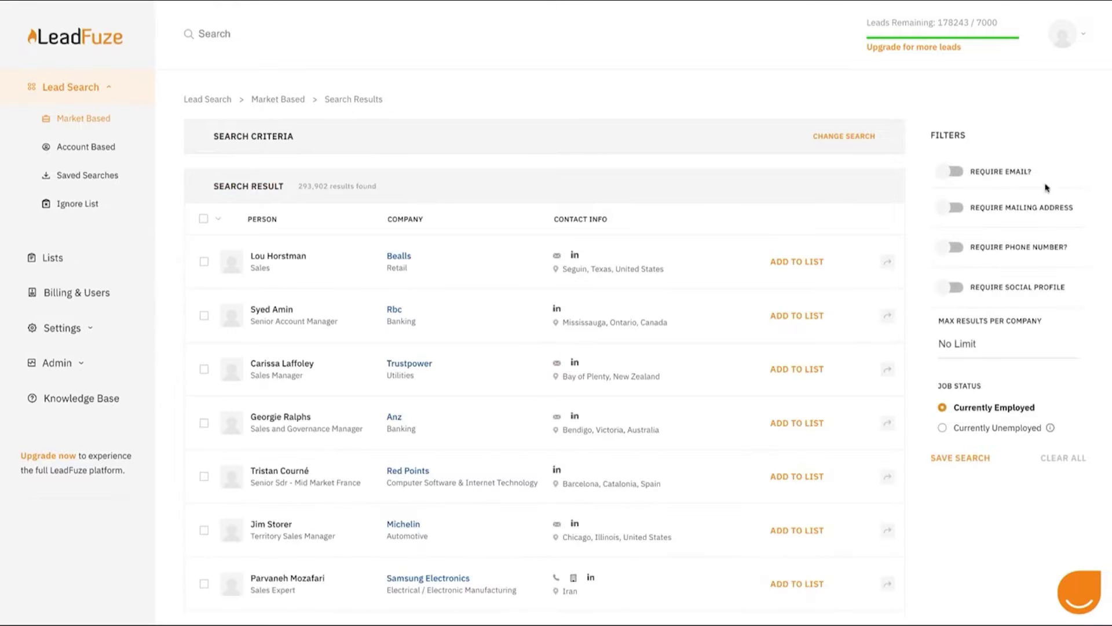
Require email and phone numbers, and save the top lead to a new list named Test.
{"action": "left_click", "coordinate": [998, 175]}
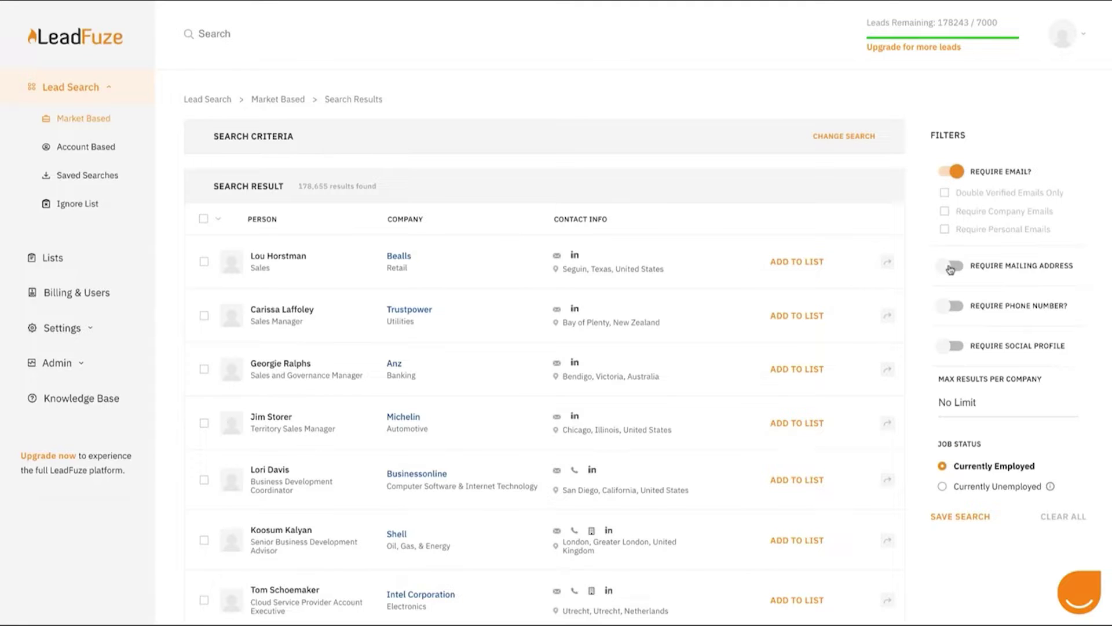
{"action": "left_click", "coordinate": [950, 306]}
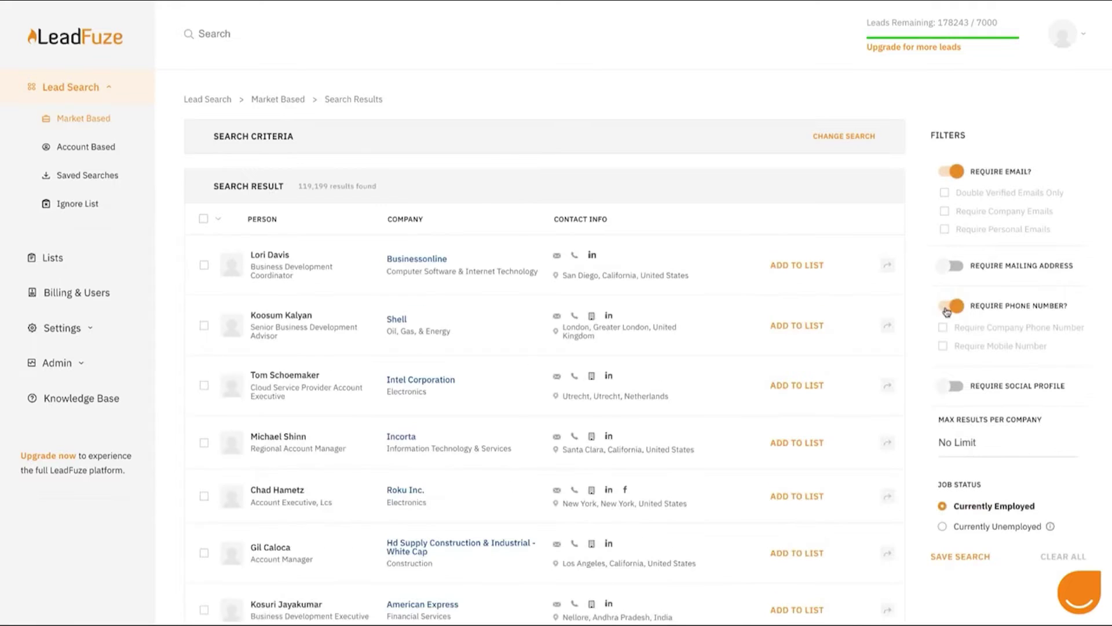
{"action": "left_click", "coordinate": [794, 267]}
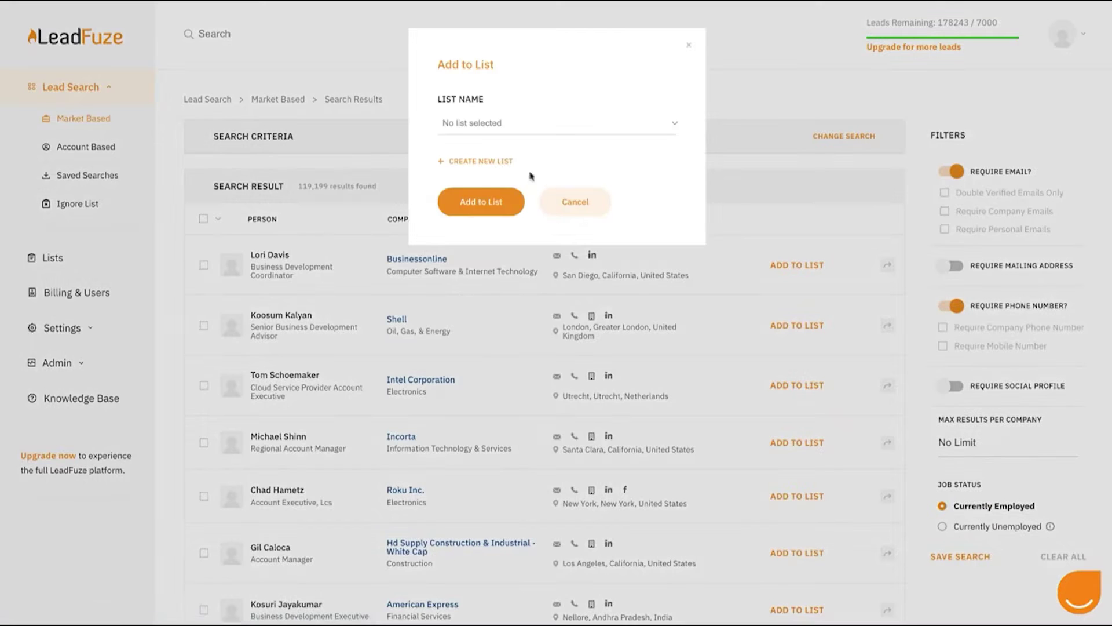
{"action": "left_click", "coordinate": [484, 160]}
{"action": "left_click", "coordinate": [499, 129]}
{"action": "type", "text": "Test"}
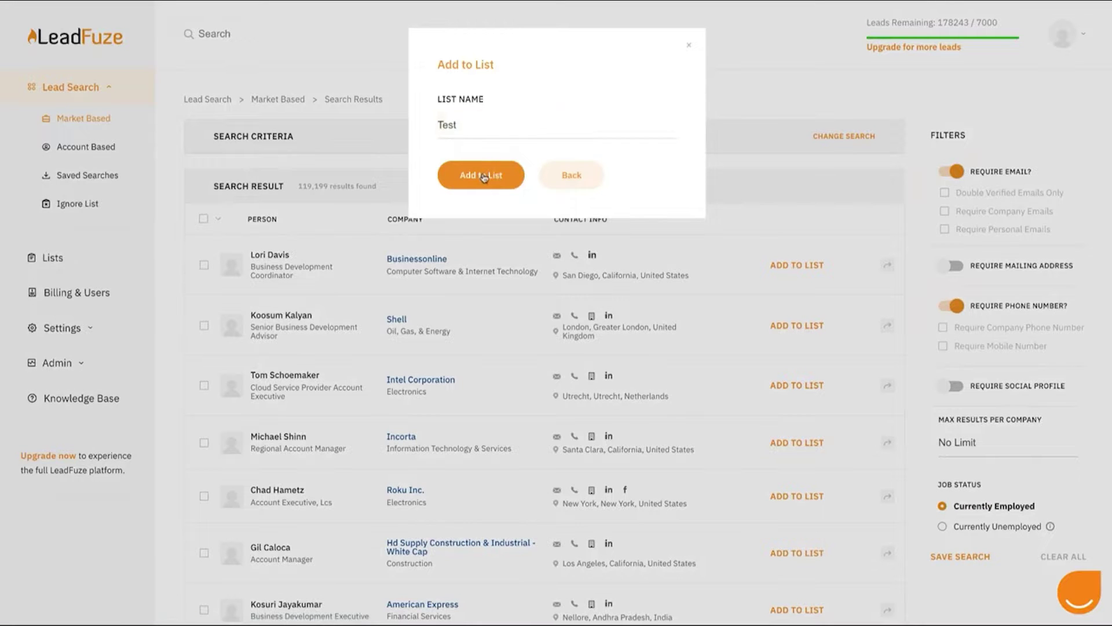
{"action": "left_click", "coordinate": [484, 177]}
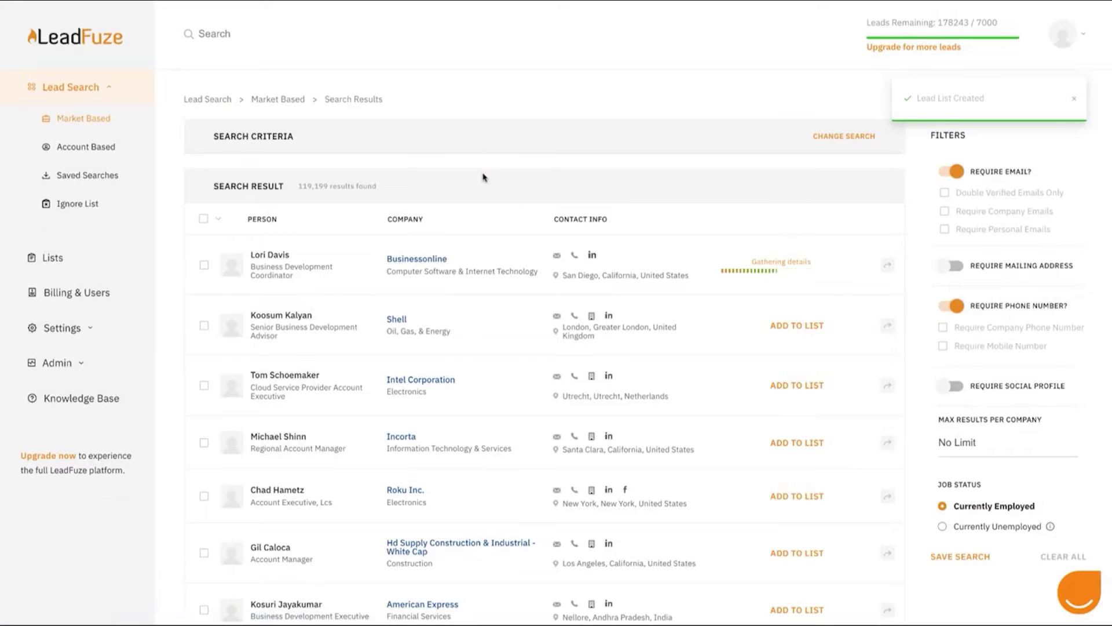
Open the lead's details and view its company's employees.
{"action": "left_click", "coordinate": [652, 266]}
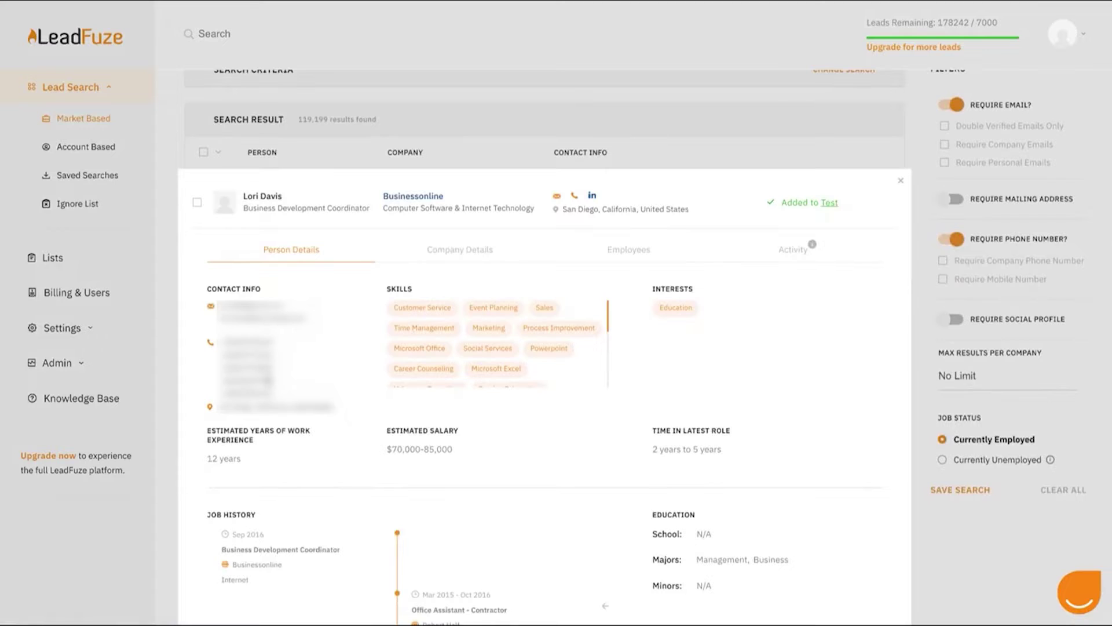
{"action": "left_click", "coordinate": [457, 255]}
{"action": "left_click", "coordinate": [630, 255]}
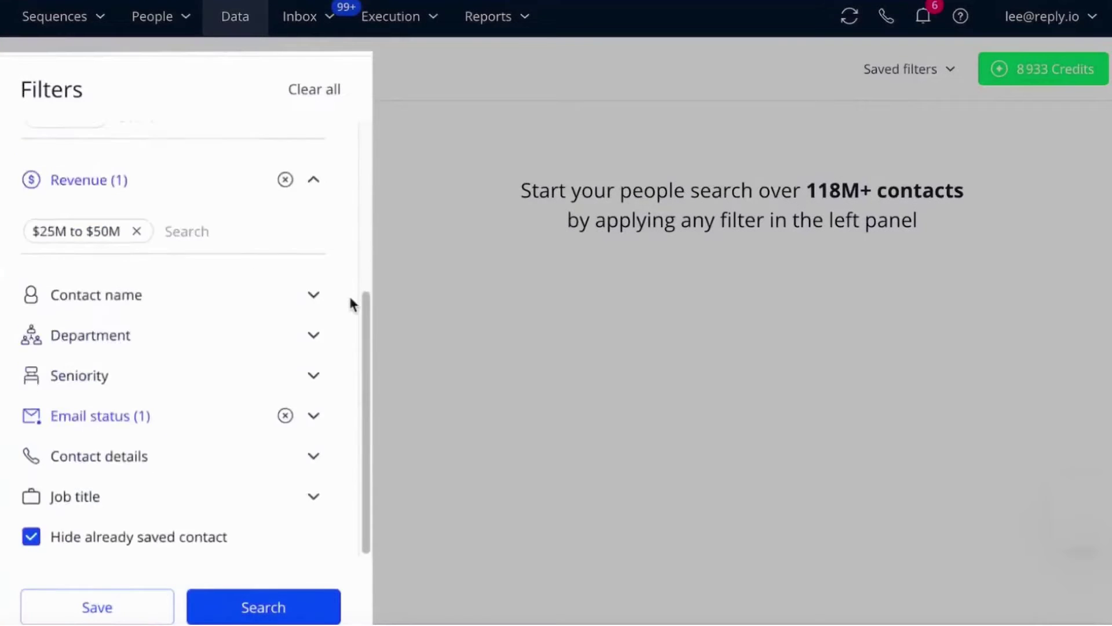
Filter contacts to the Chief Executive Officer job title and run the search.
{"action": "left_click", "coordinate": [144, 459]}
{"action": "left_click", "coordinate": [44, 386]}
{"action": "left_click", "coordinate": [336, 362]}
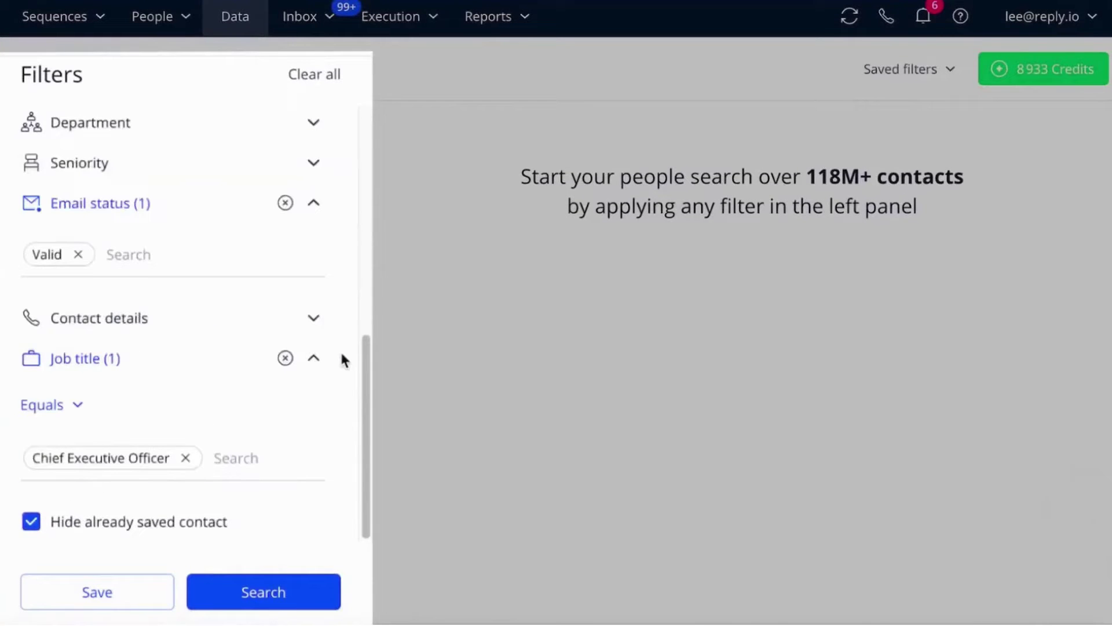
{"action": "left_click", "coordinate": [291, 589]}
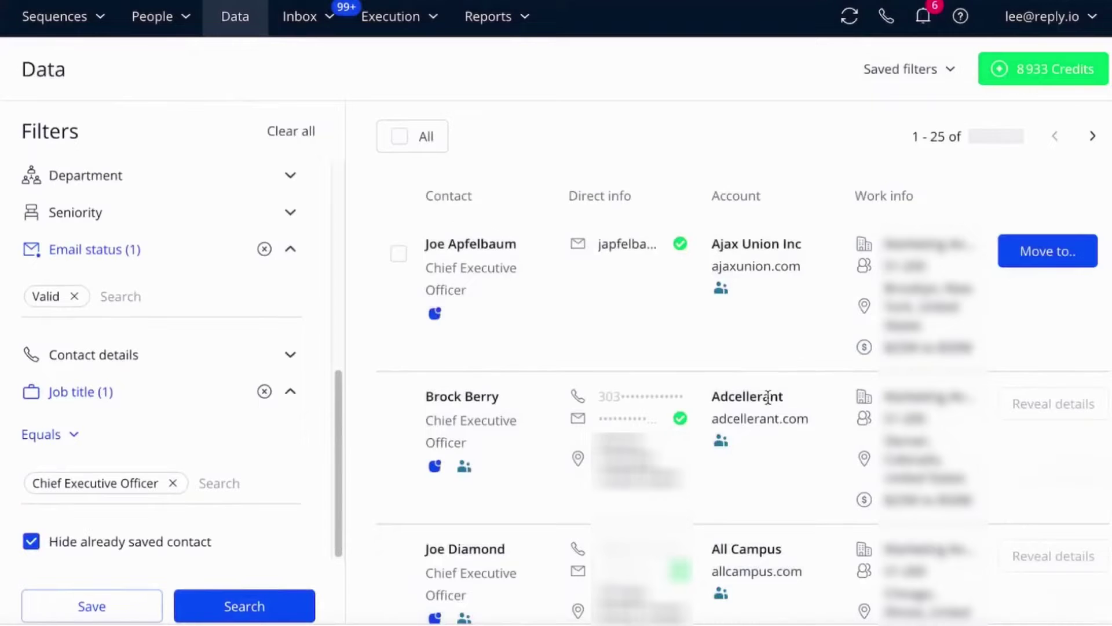
Move the first contact into the New prospects list.
{"action": "left_click", "coordinate": [404, 255]}
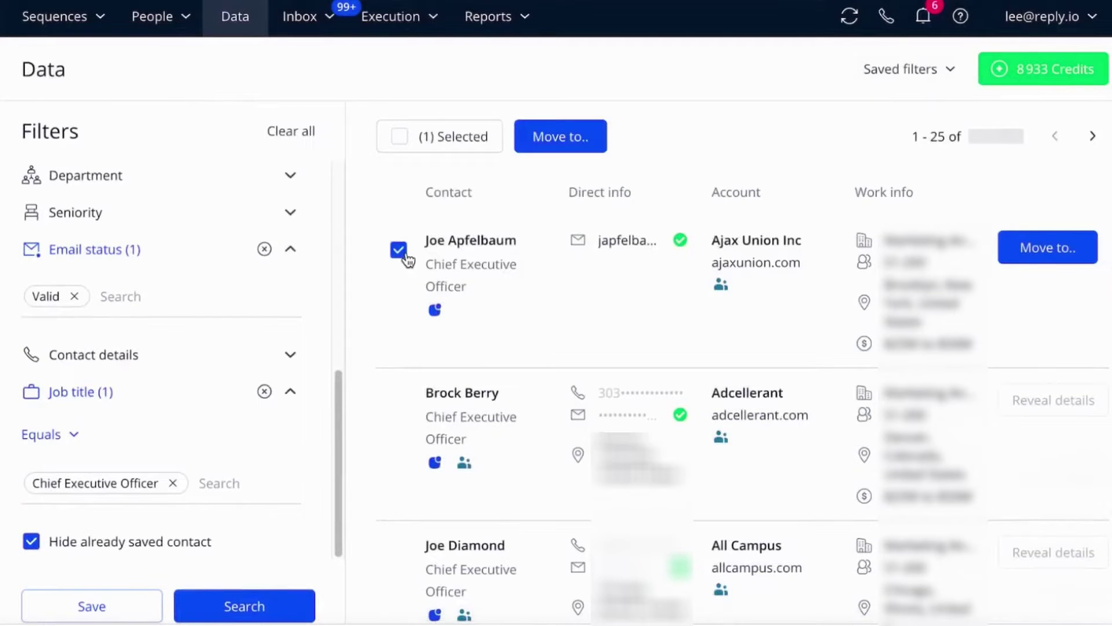
{"action": "left_click", "coordinate": [564, 137]}
{"action": "left_click", "coordinate": [507, 277]}
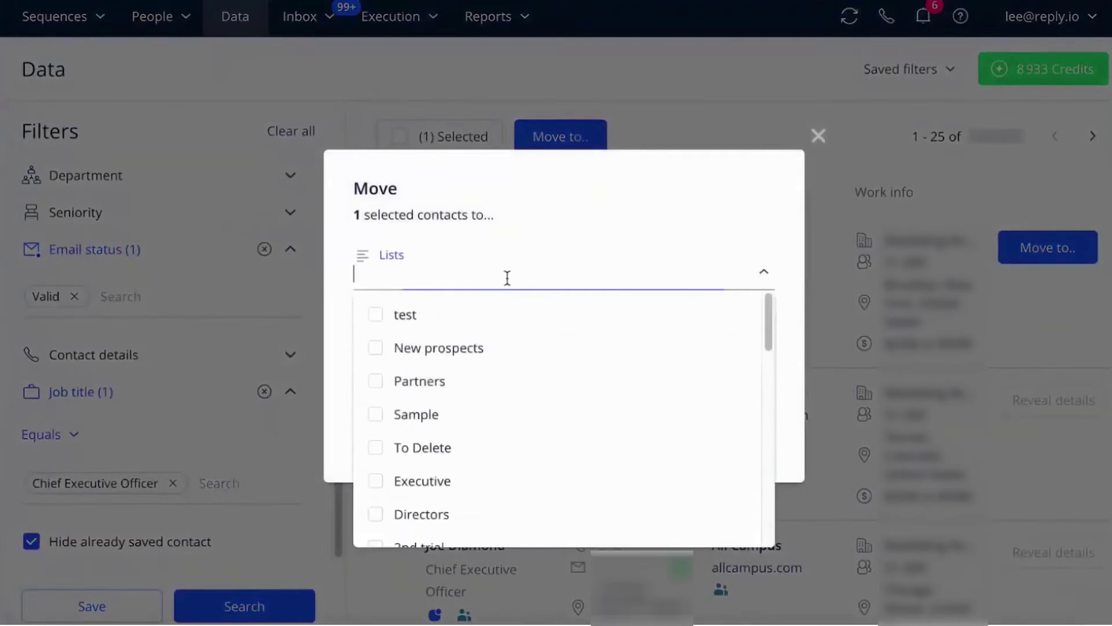
{"action": "left_click", "coordinate": [438, 348]}
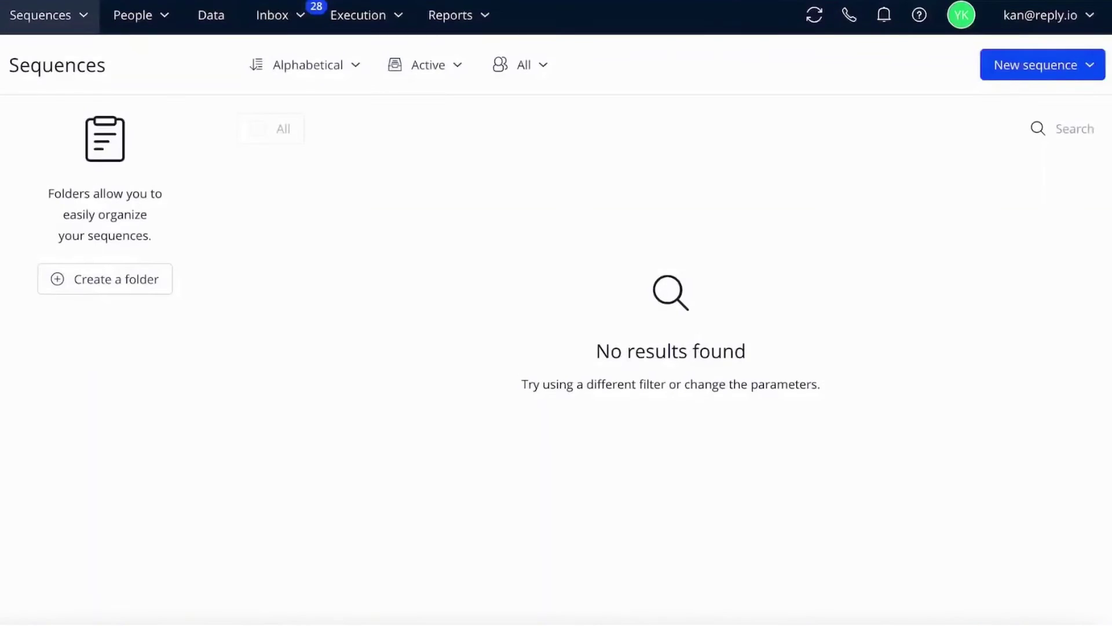
Have Jason AI generate the first email from a pasted sales-outreach prompt, then continue to Steps.
{"action": "left_click", "coordinate": [1077, 70]}
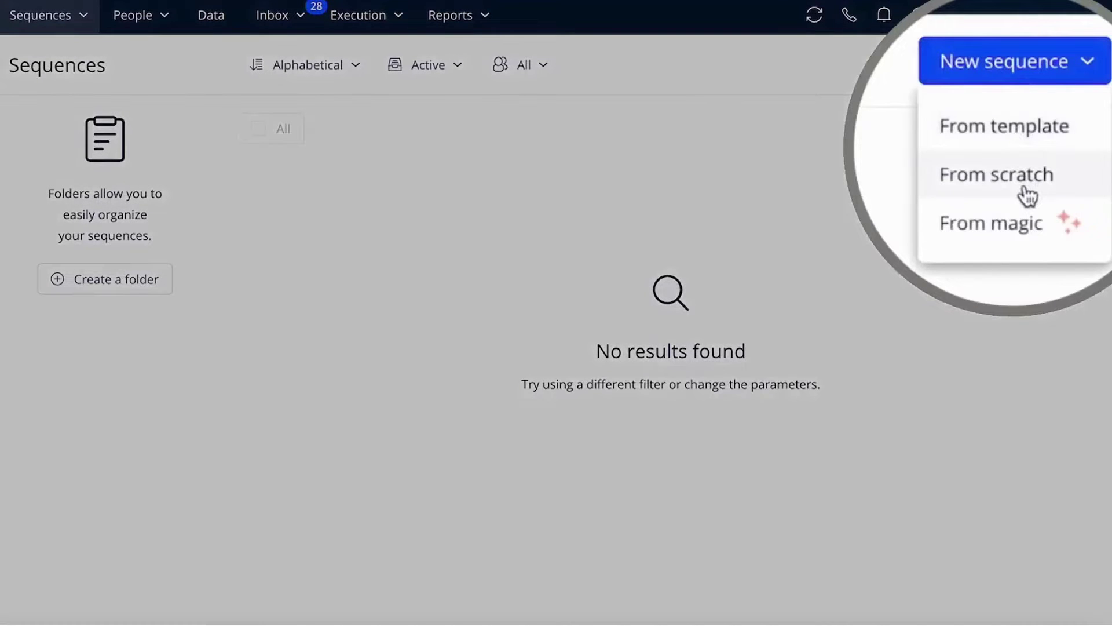
{"action": "left_click", "coordinate": [1036, 68]}
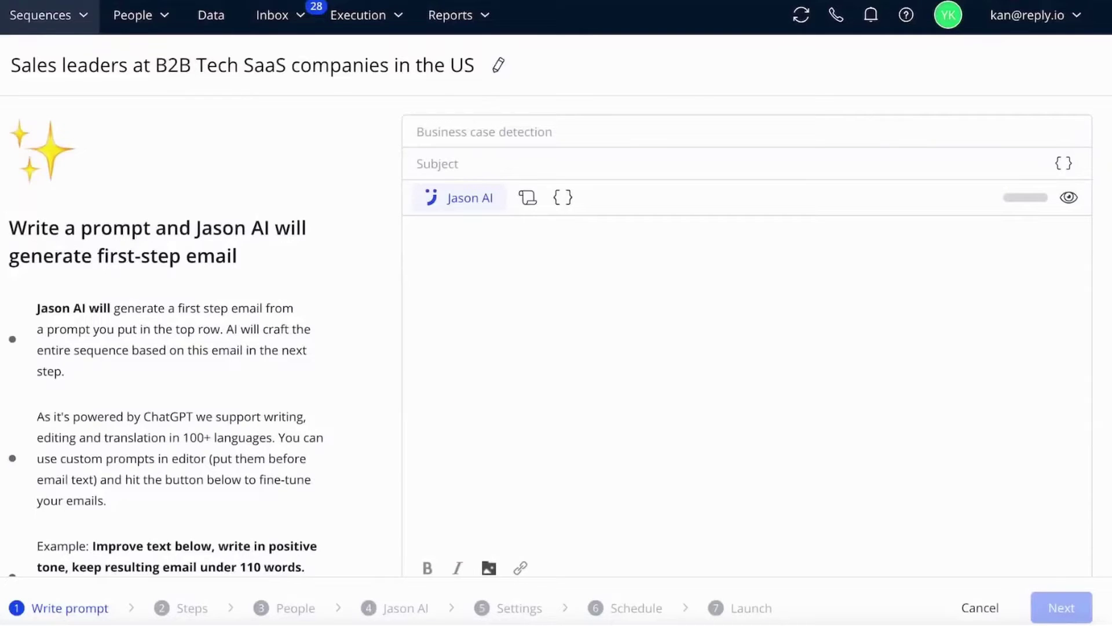
{"action": "left_click", "coordinate": [461, 227]}
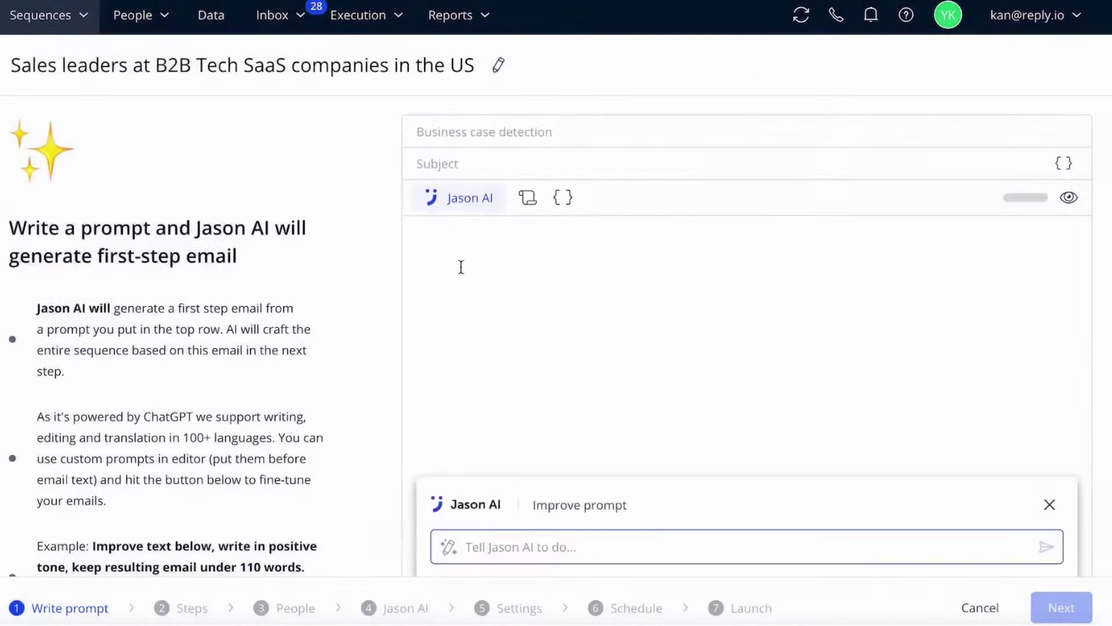
{"action": "type", "text": "Act as Reply.io SDR, reach out to Sales leaders at B2B Tech SaaS companies in the US that are expending their sales departments to offer Reply.io as a solution to automate sales outreach for teams and scale revenue"}
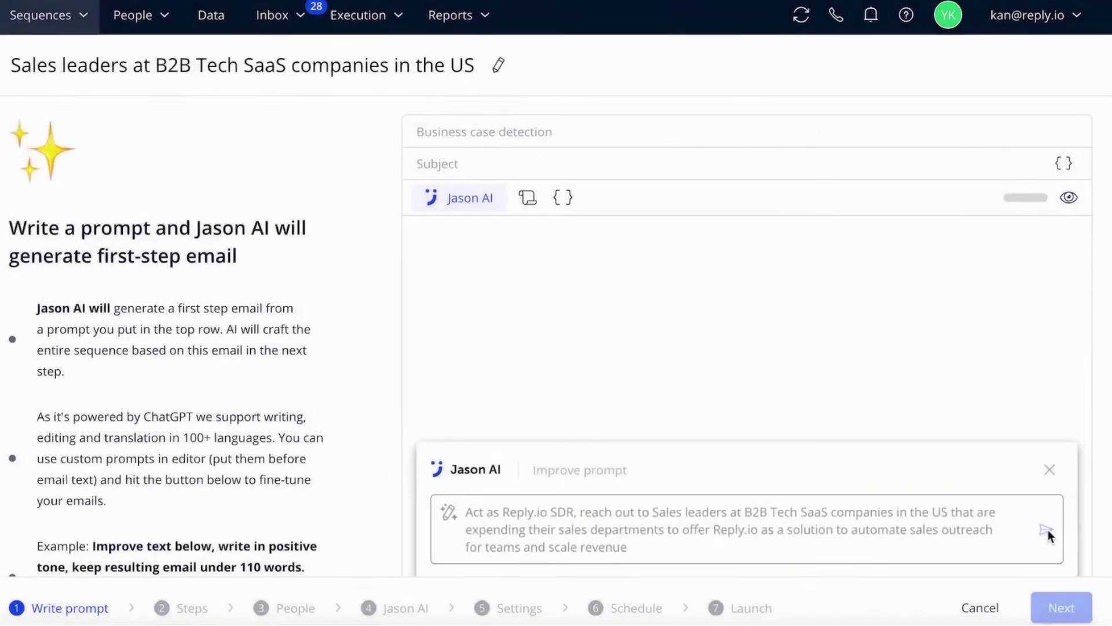
{"action": "left_click", "coordinate": [1047, 529]}
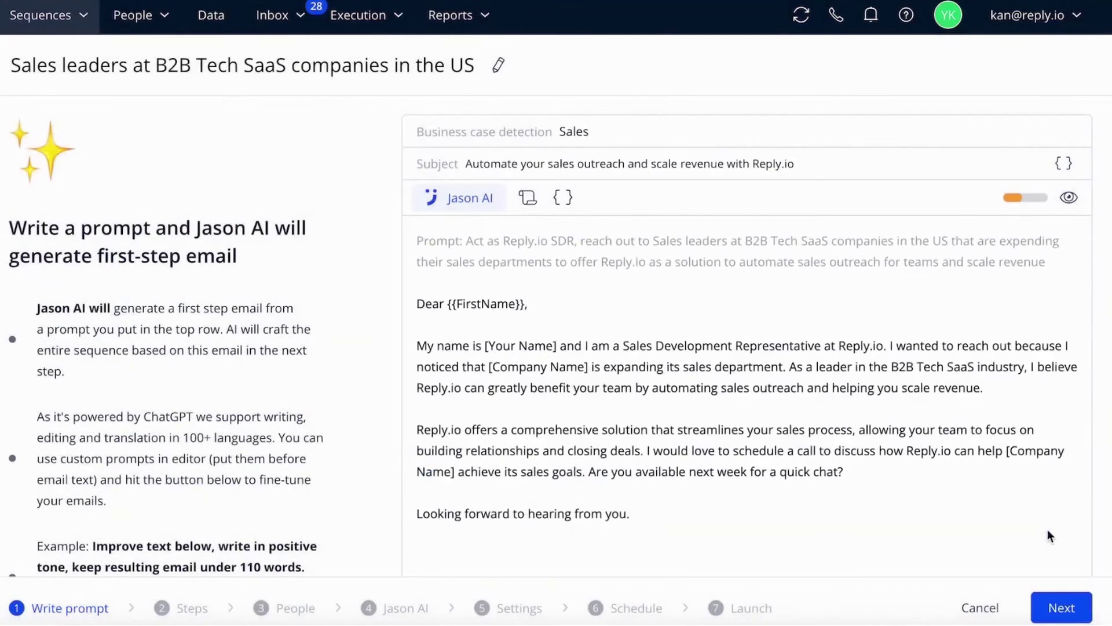
{"action": "left_click", "coordinate": [1063, 616]}
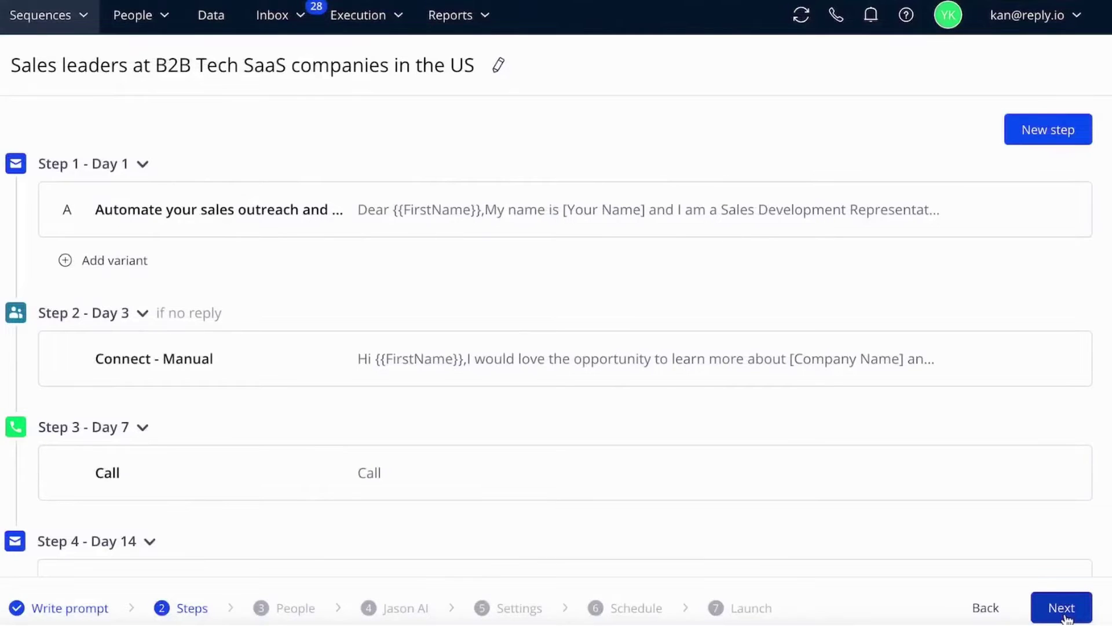
Rewrite the Step 1 email in Spanish with ChatGPT from a pasted instruction above the greeting.
{"action": "left_click", "coordinate": [193, 218]}
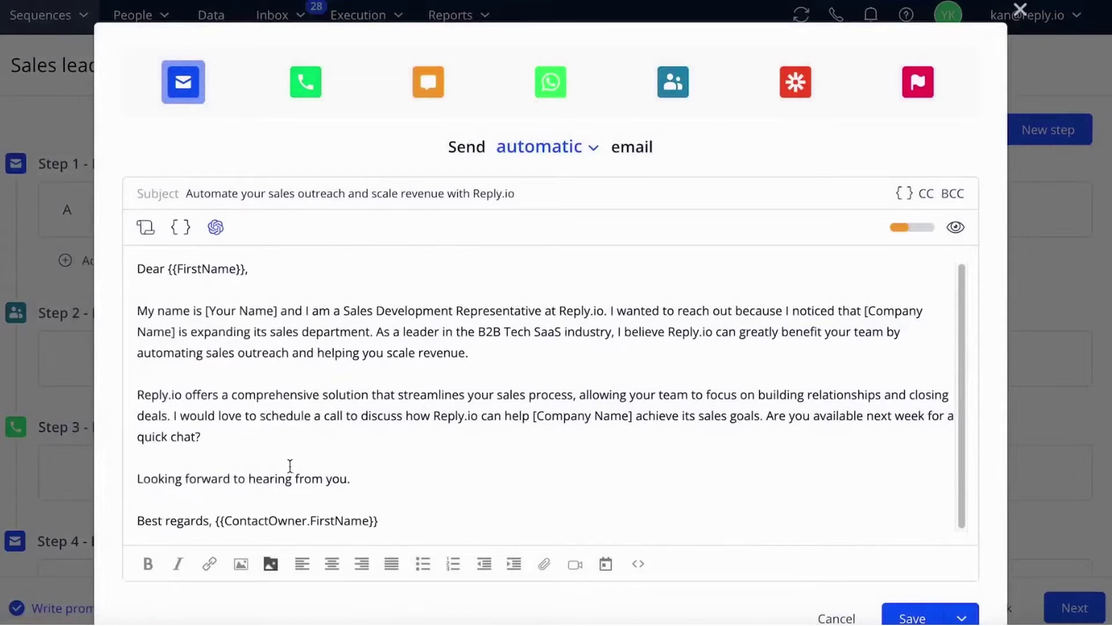
{"action": "left_click", "coordinate": [137, 271]}
{"action": "type", "text": "Rewrite text in Spanish but do not change the variables"}
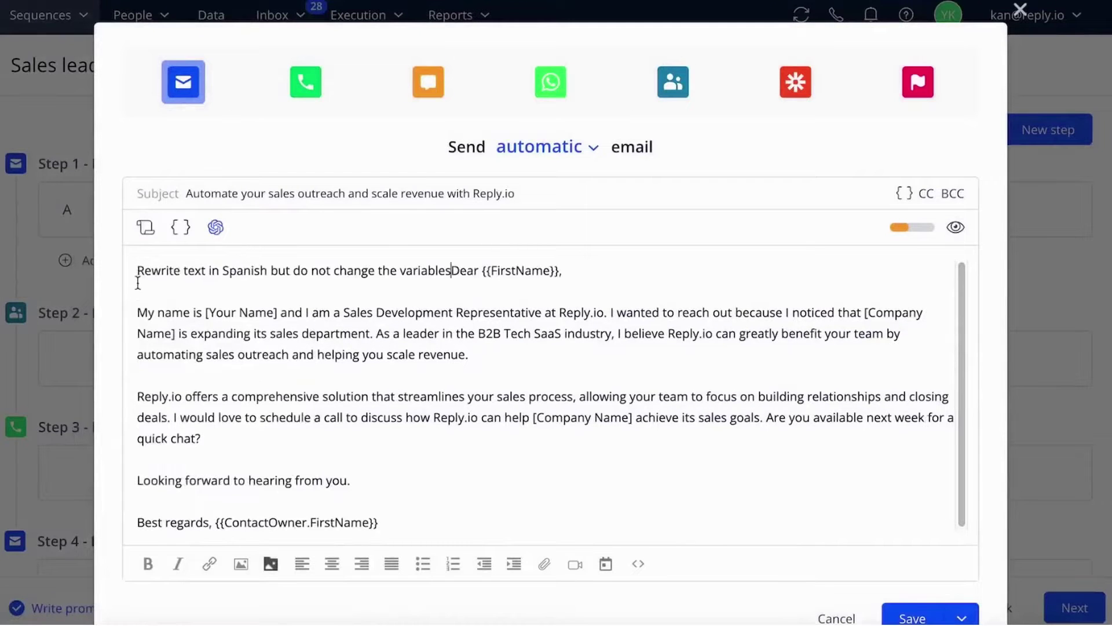
{"action": "key", "text": "Return"}
{"action": "key", "text": "Return"}
{"action": "left_click", "coordinate": [215, 227]}
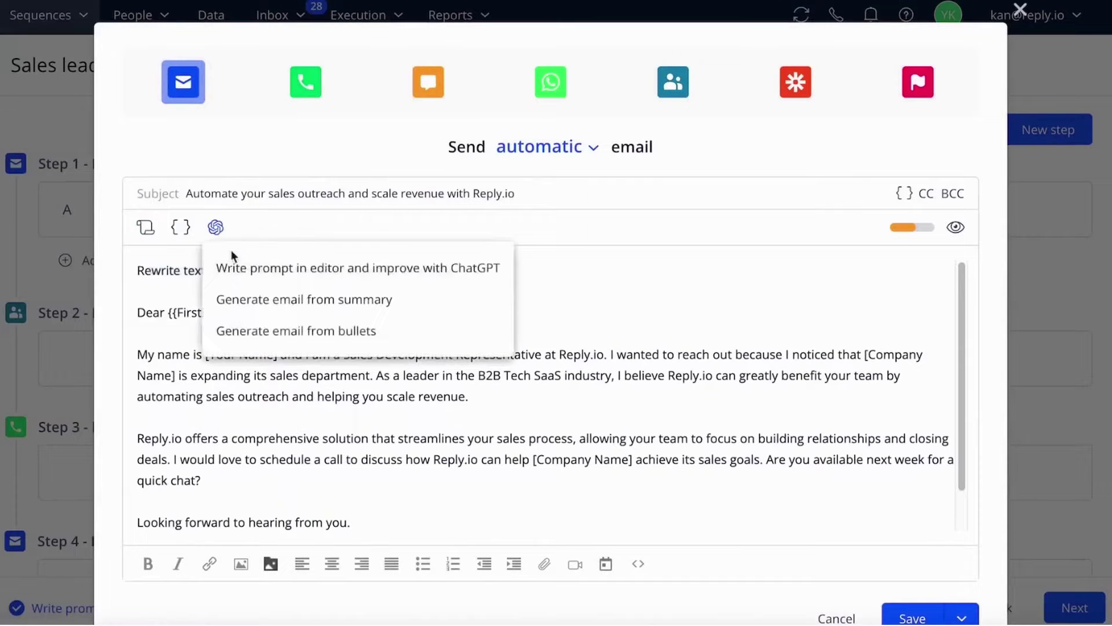
{"action": "left_click", "coordinate": [232, 265]}
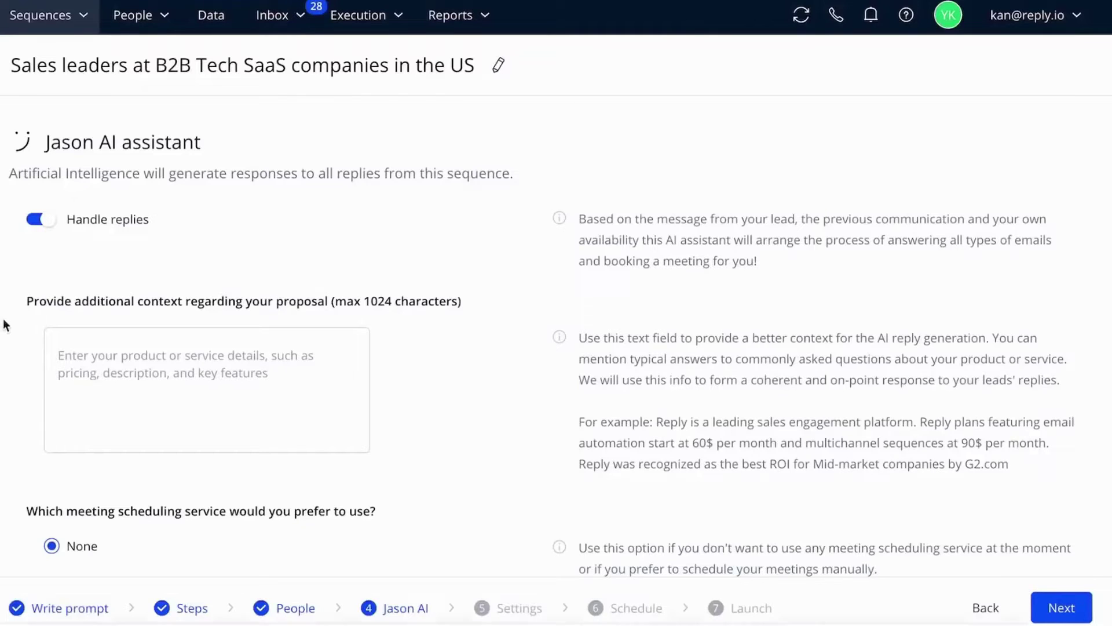
Paste Reply's feature list as proposal context and advance to the Schedule step.
{"action": "left_click", "coordinate": [77, 385]}
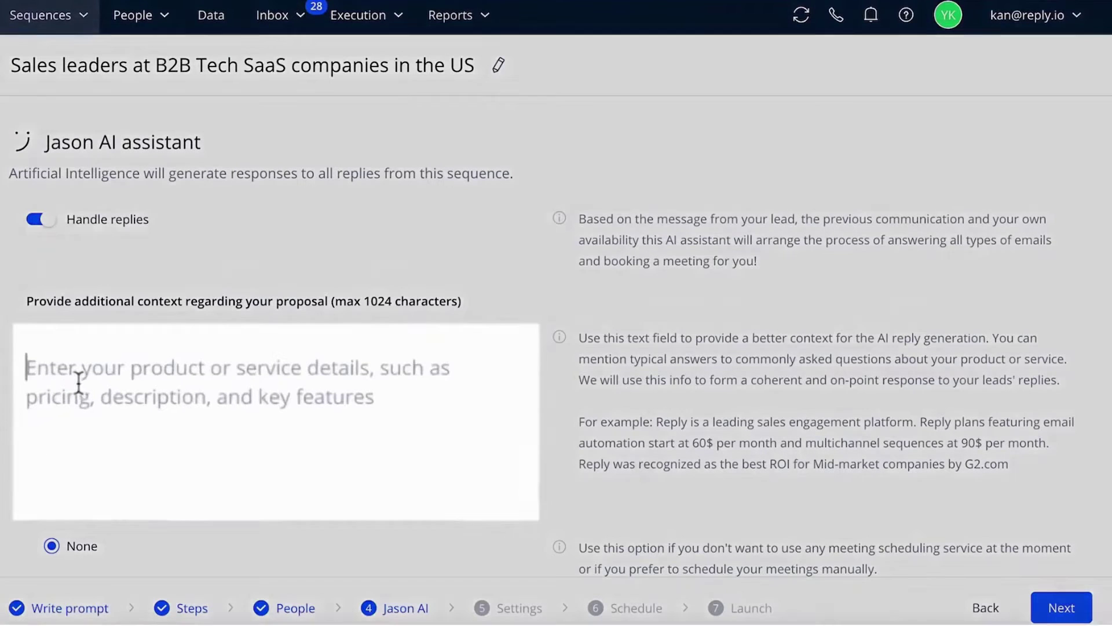
{"action": "key", "text": "ctrl+v"}
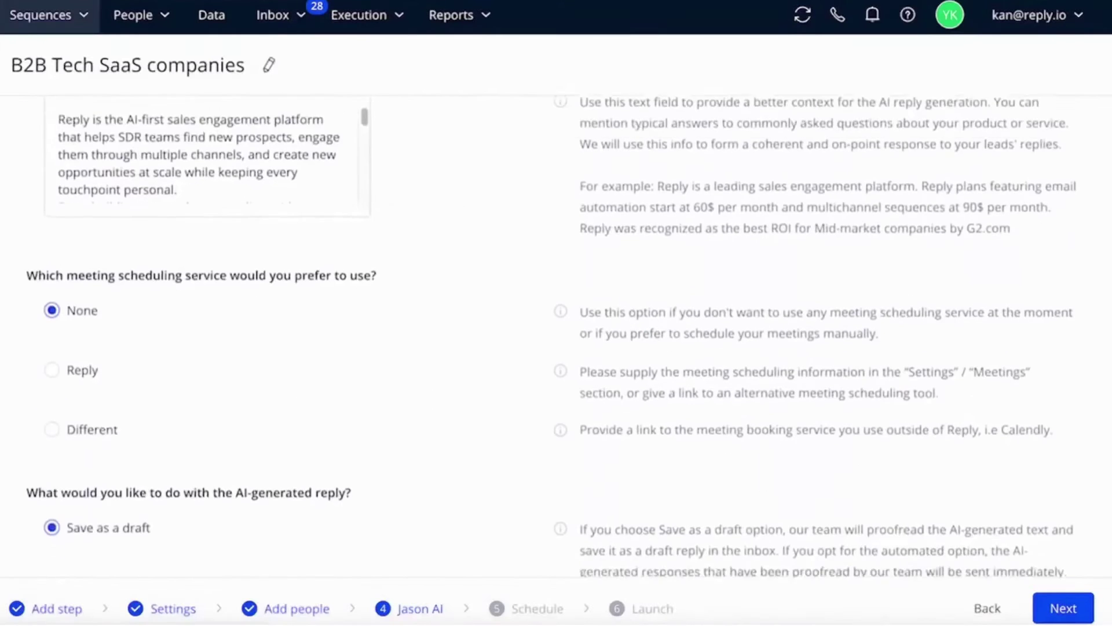
{"action": "scroll", "coordinate": [1085, 561], "scroll_direction": "down", "scroll_amount": 1}
{"action": "left_click", "coordinate": [1063, 608]}
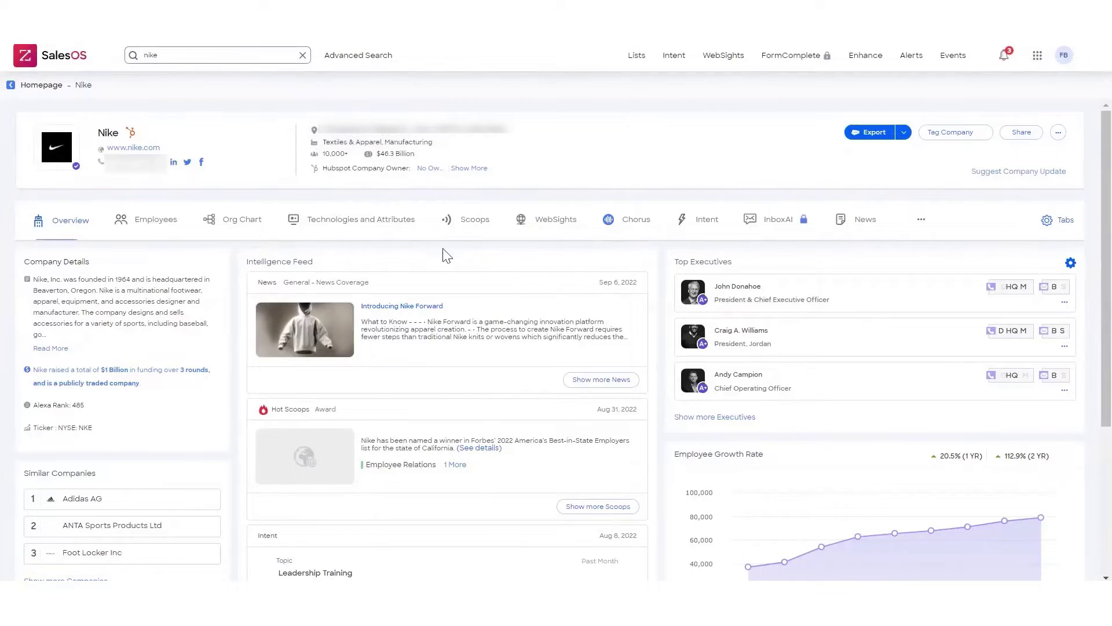
Browse Nike's Technologies and Attributes and Scoops, ending on its Chorus activity with 324 results.
{"action": "left_click", "coordinate": [336, 235]}
{"action": "left_click", "coordinate": [468, 231]}
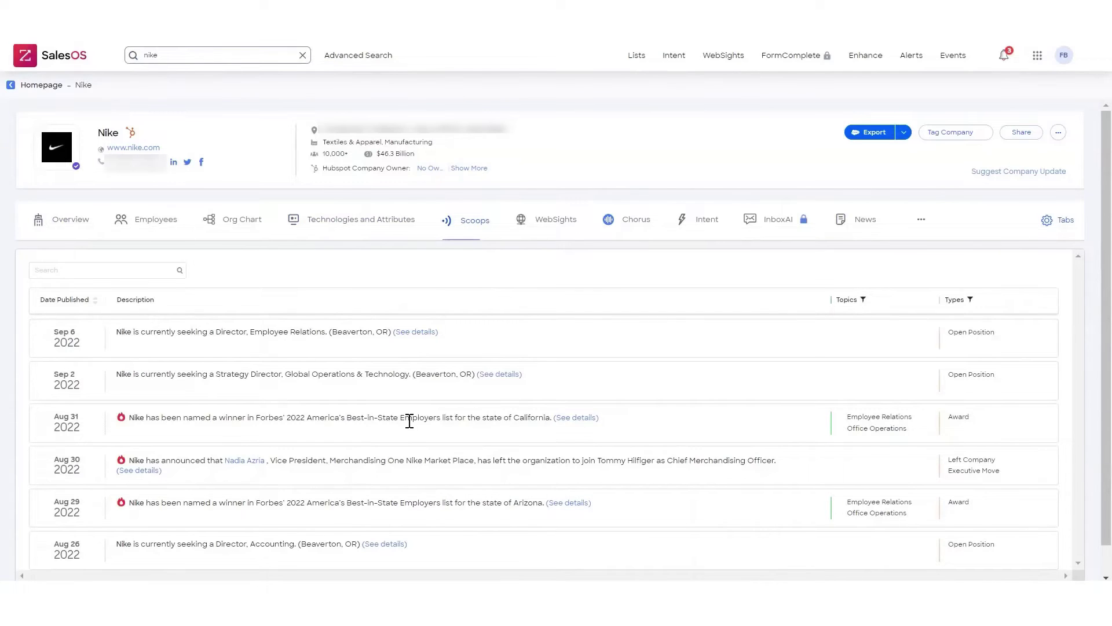
{"action": "left_click", "coordinate": [623, 222]}
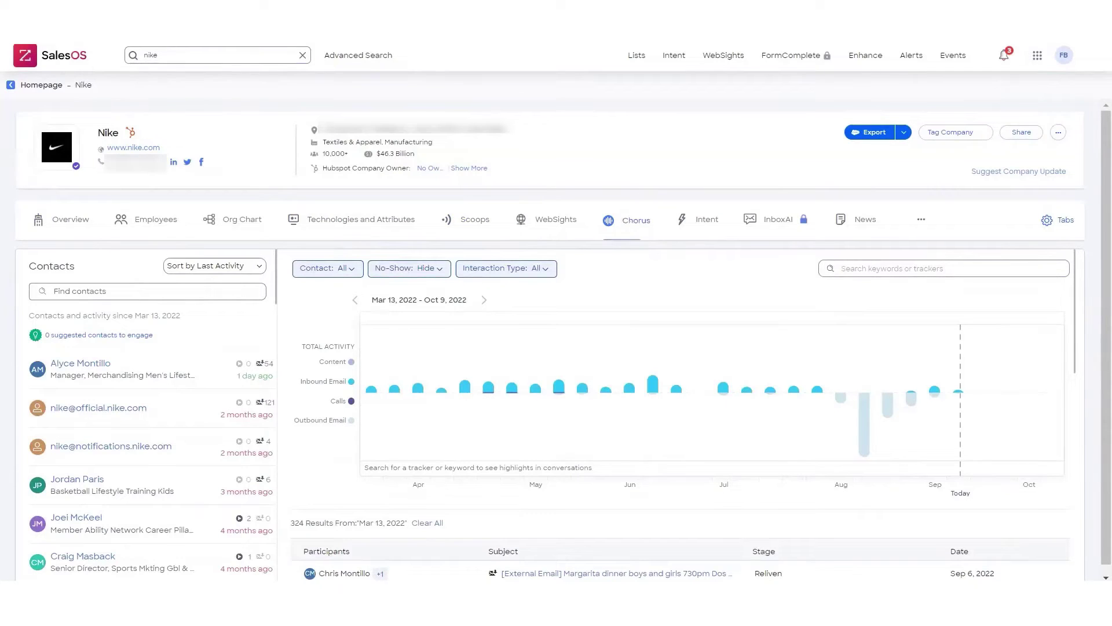
Filter Nike's org chart to the Sales department and select two business development contacts.
{"action": "left_click", "coordinate": [209, 219]}
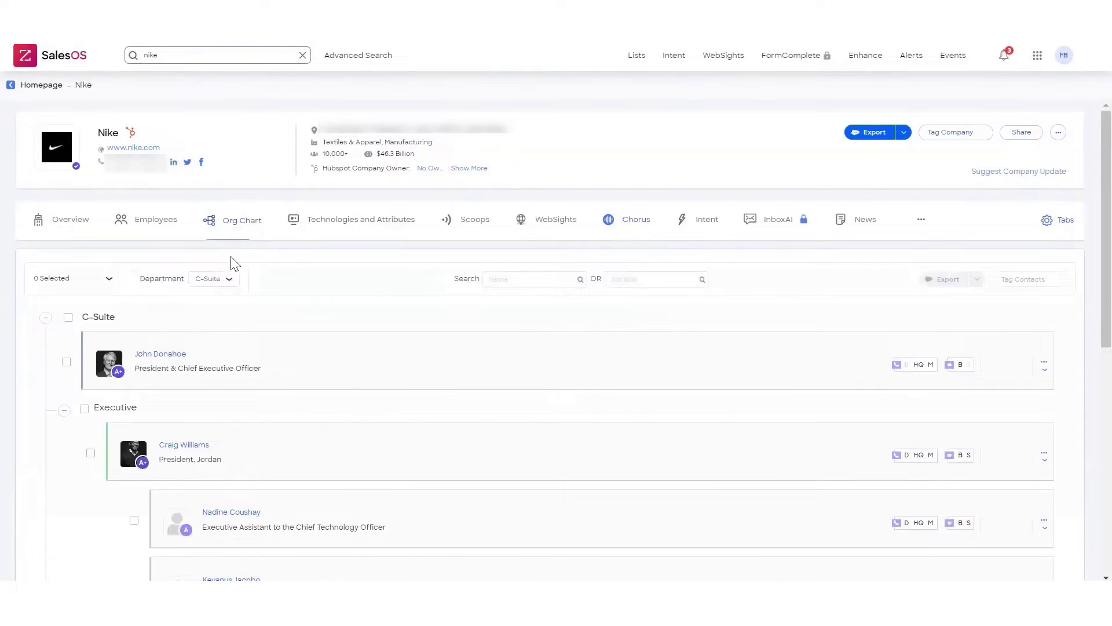
{"action": "left_click", "coordinate": [222, 279]}
{"action": "left_click", "coordinate": [224, 341]}
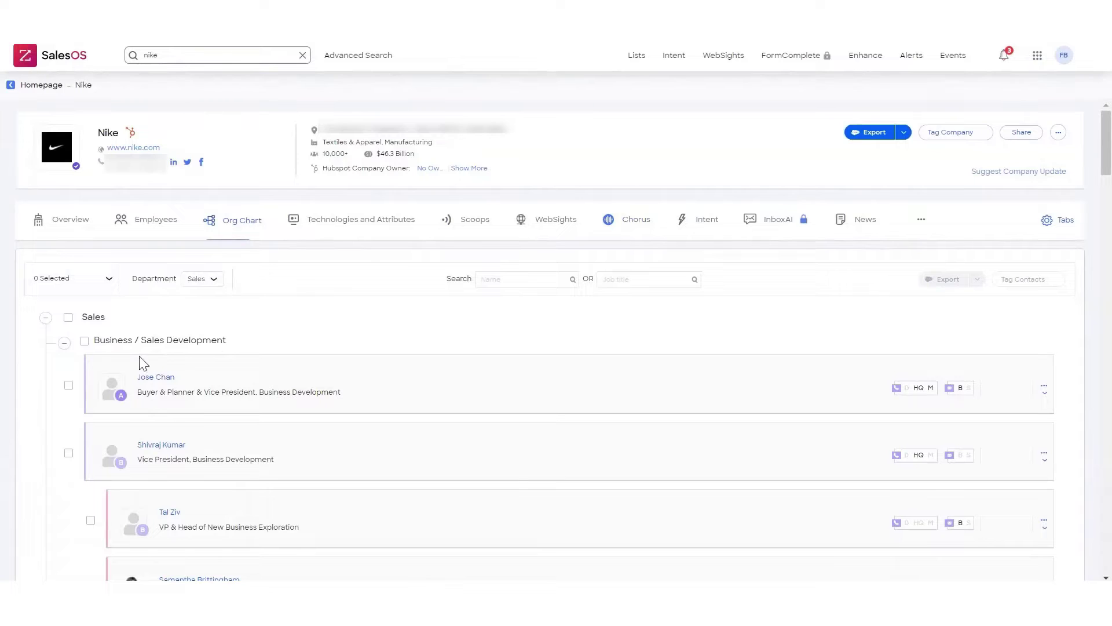
{"action": "left_click", "coordinate": [69, 385]}
{"action": "left_click", "coordinate": [68, 453]}
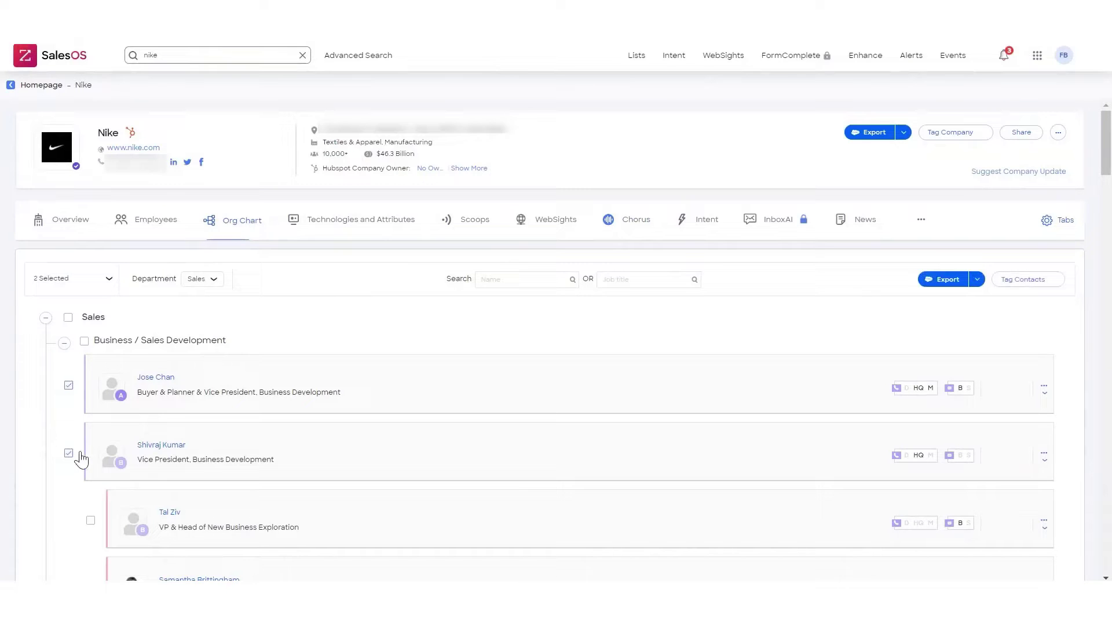
Create a new 'Sales TP' tag and apply it to both selected contacts.
{"action": "left_click", "coordinate": [1029, 280]}
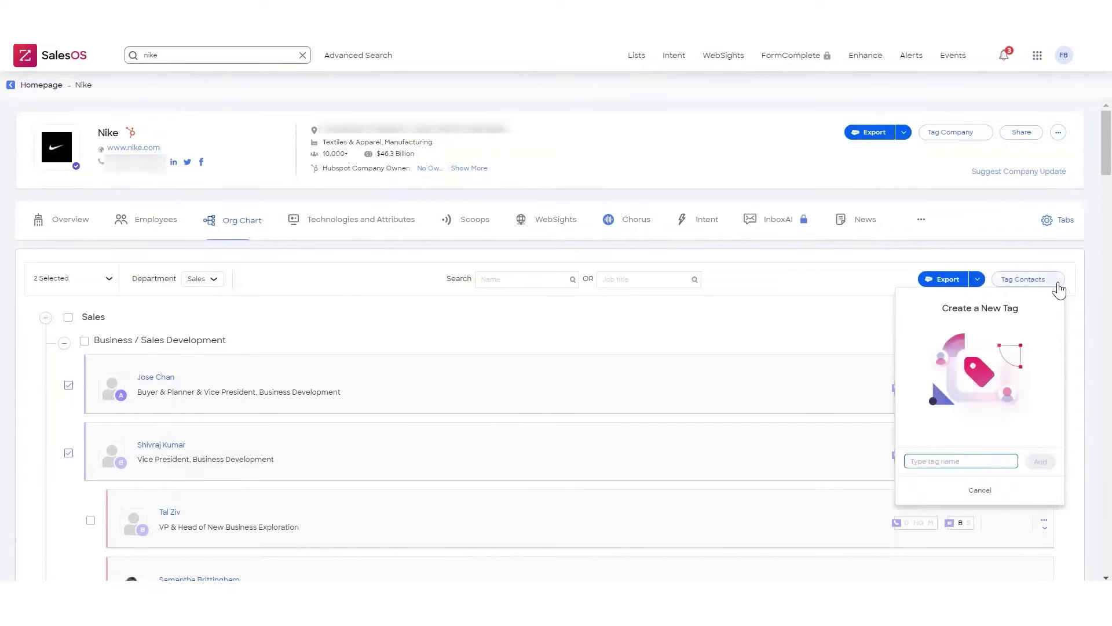
{"action": "left_click", "coordinate": [989, 460]}
{"action": "type", "text": "Sales TP"}
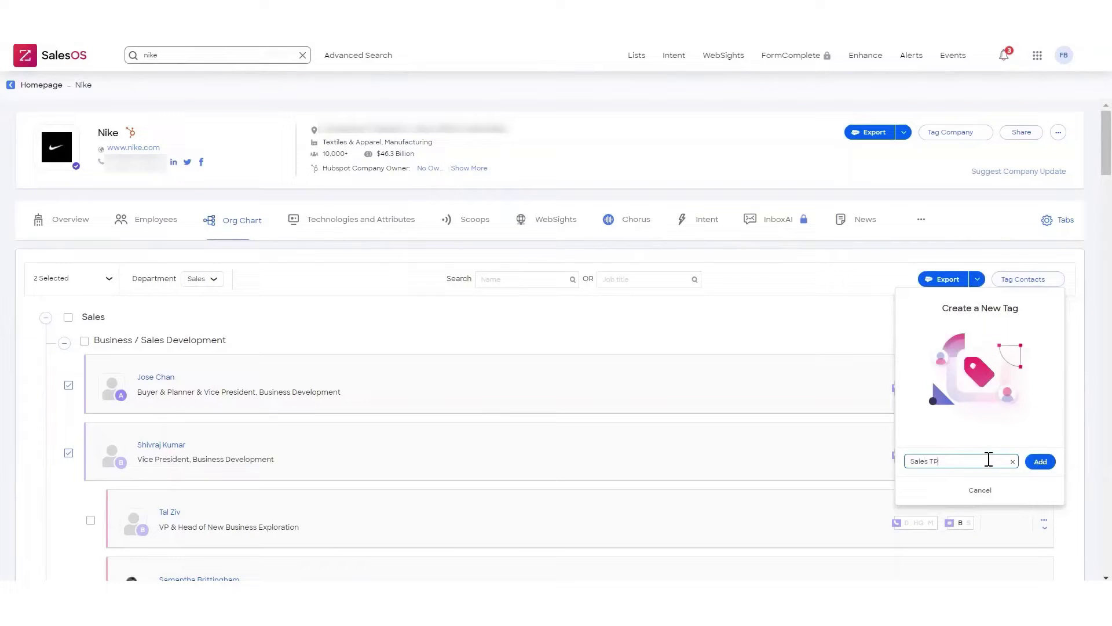
{"action": "left_click", "coordinate": [1041, 461]}
{"action": "left_click", "coordinate": [1017, 485]}
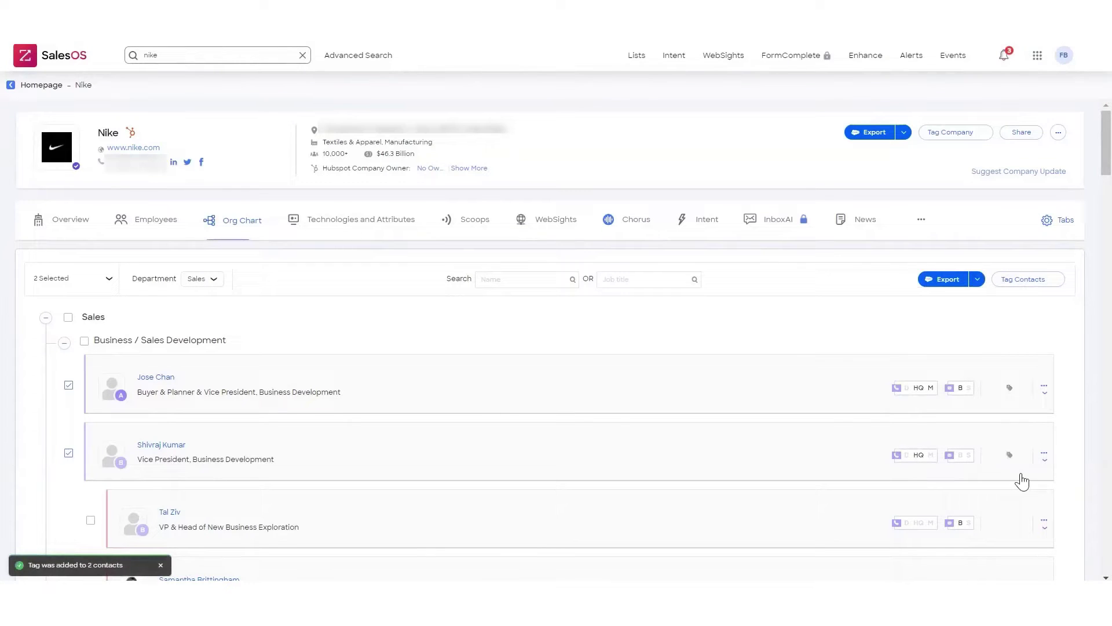
Filter Advanced Search contacts by the Sales TP tag.
{"action": "left_click", "coordinate": [387, 58]}
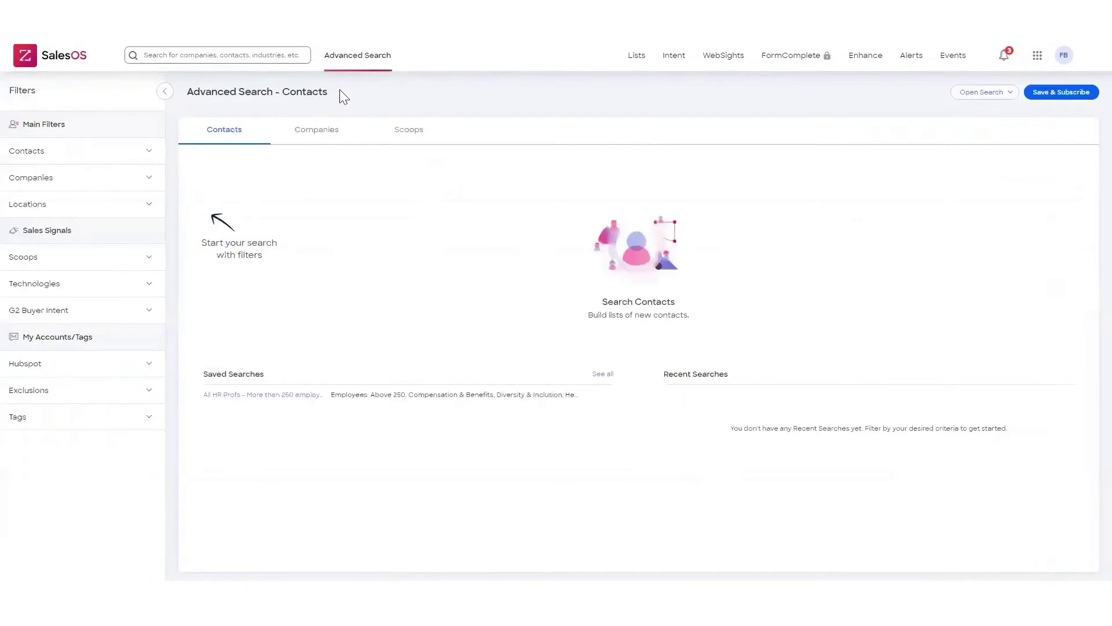
{"action": "left_click", "coordinate": [118, 417]}
{"action": "scroll", "coordinate": [81, 402], "scroll_direction": "down", "scroll_amount": 1}
{"action": "left_click", "coordinate": [19, 455]}
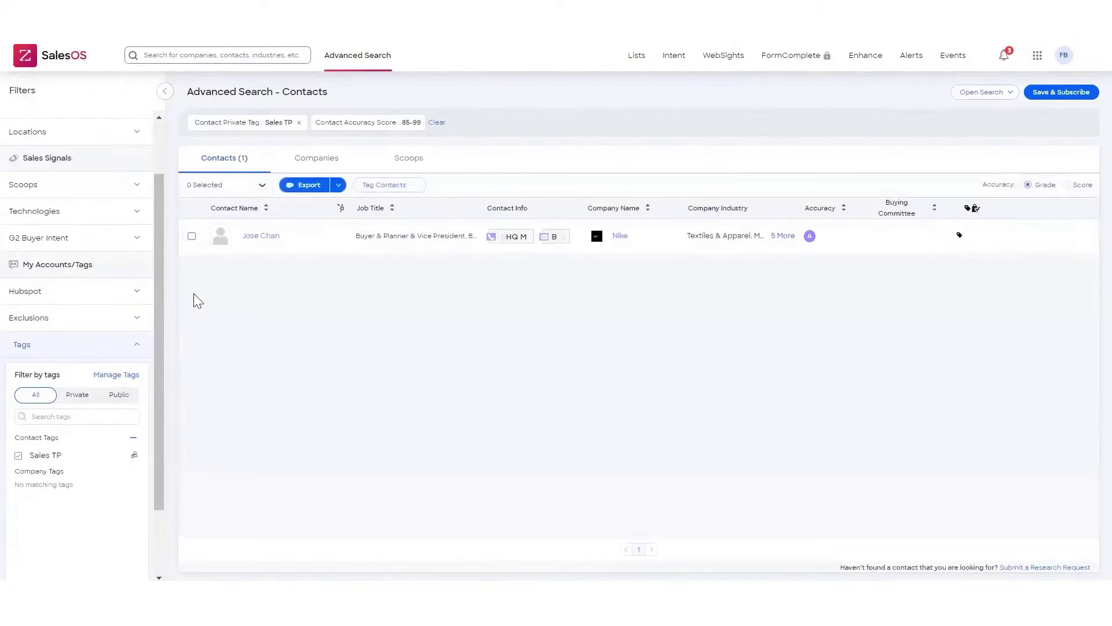
Check the export and save-search options, view matching companies and scoops, then clear the filter.
{"action": "left_click", "coordinate": [338, 185]}
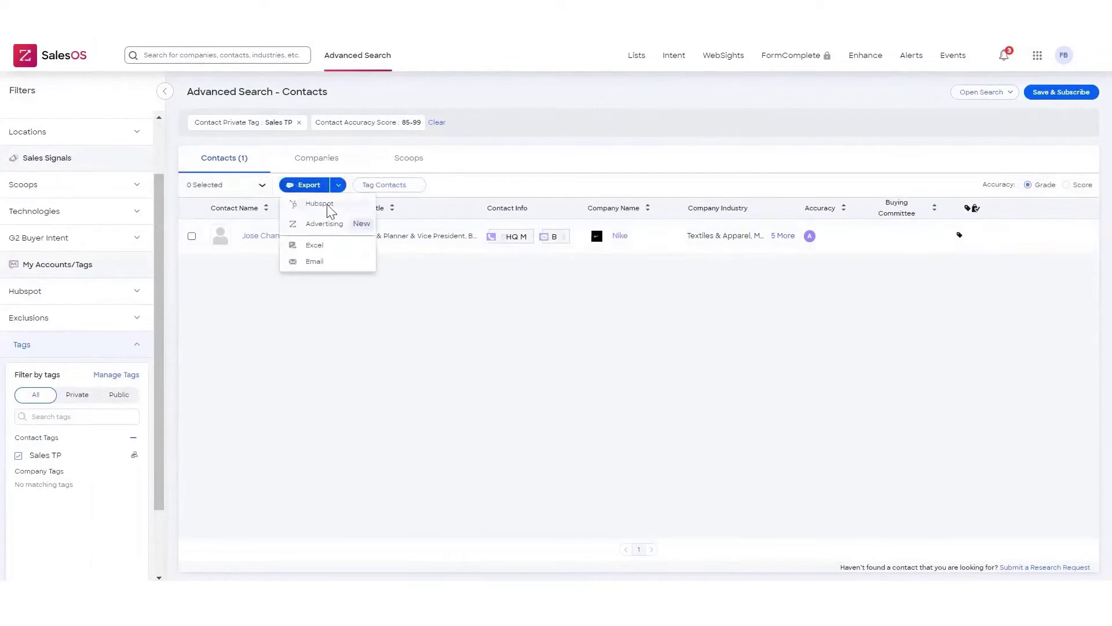
{"action": "left_click", "coordinate": [1061, 92]}
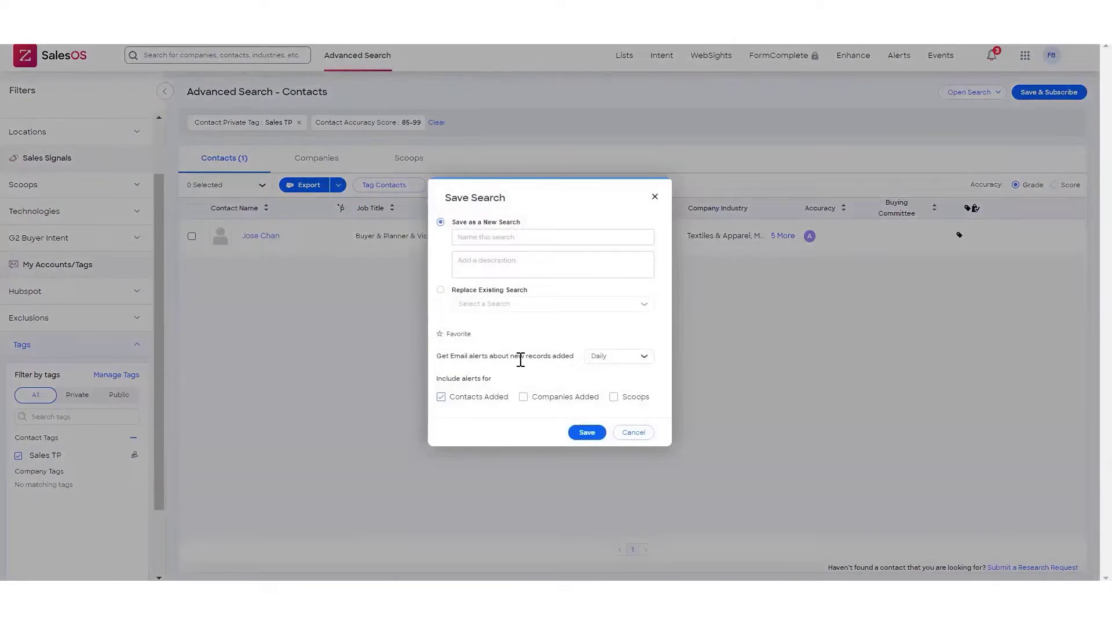
{"action": "left_click", "coordinate": [635, 434]}
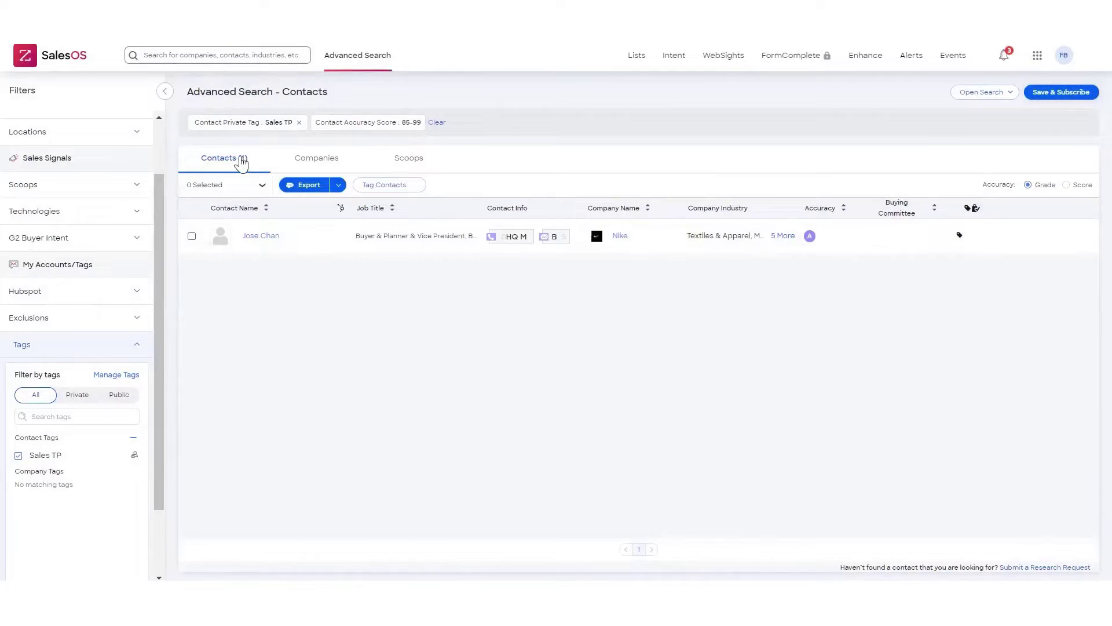
{"action": "left_click", "coordinate": [318, 158]}
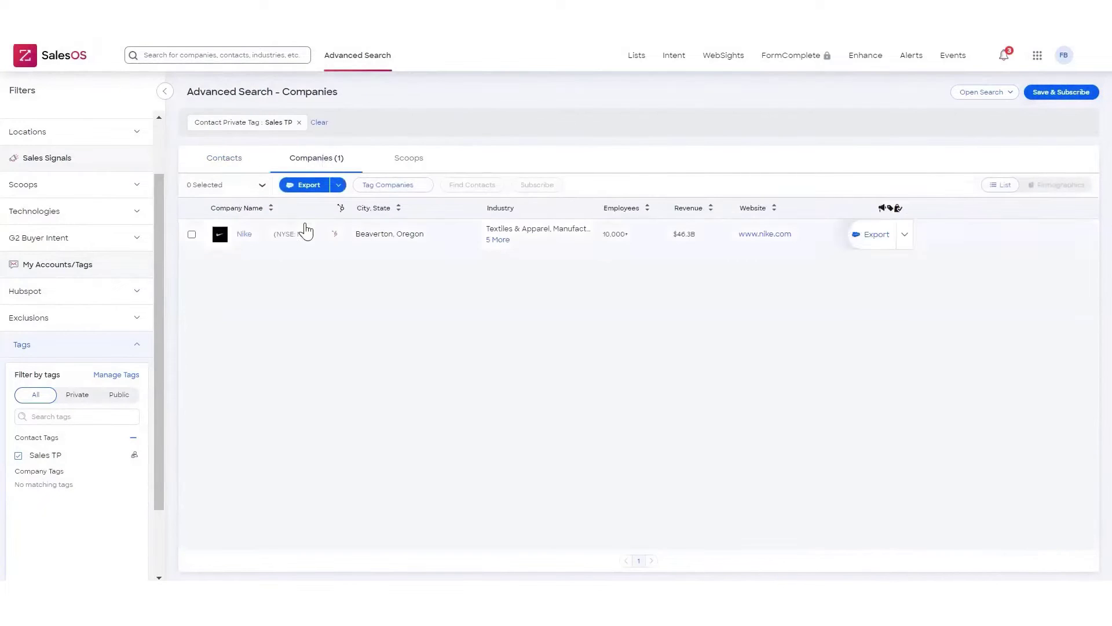
{"action": "left_click", "coordinate": [414, 159]}
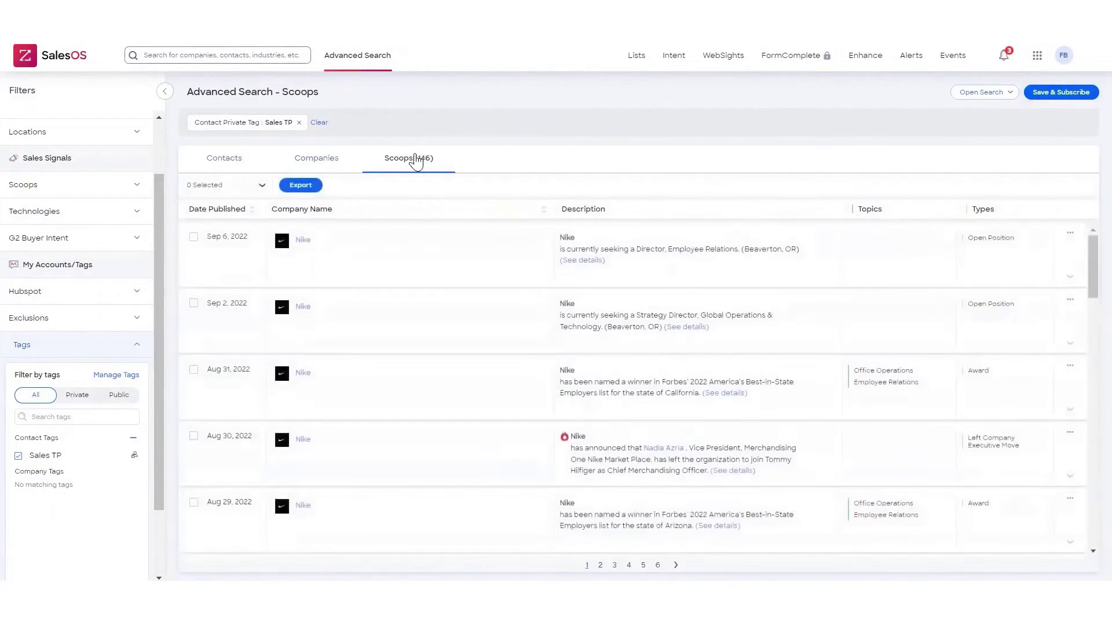
{"action": "left_click", "coordinate": [319, 122]}
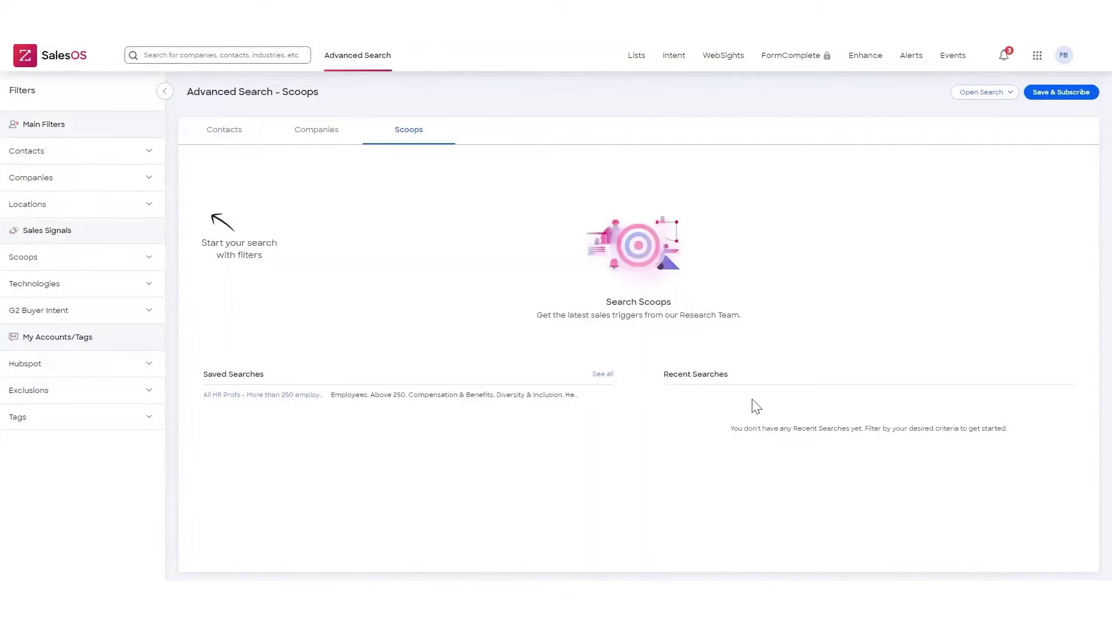
Switch to company search, try Company Name filters 'amazon' and 'amazon.com', then clear them.
{"action": "left_click", "coordinate": [314, 130]}
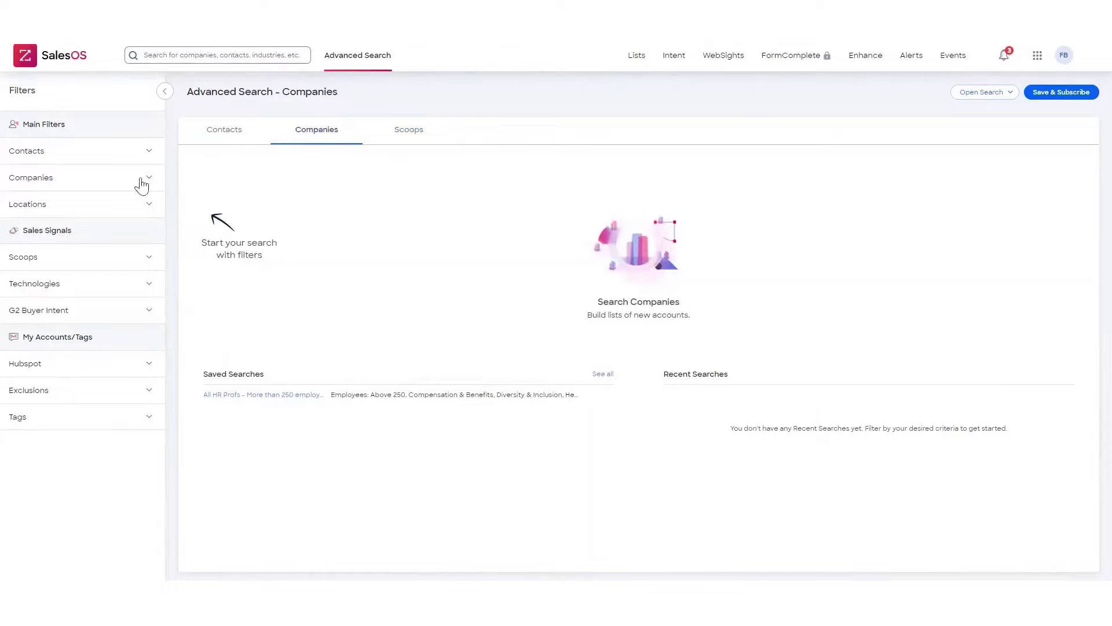
{"action": "left_click", "coordinate": [65, 181]}
{"action": "left_click", "coordinate": [58, 205]}
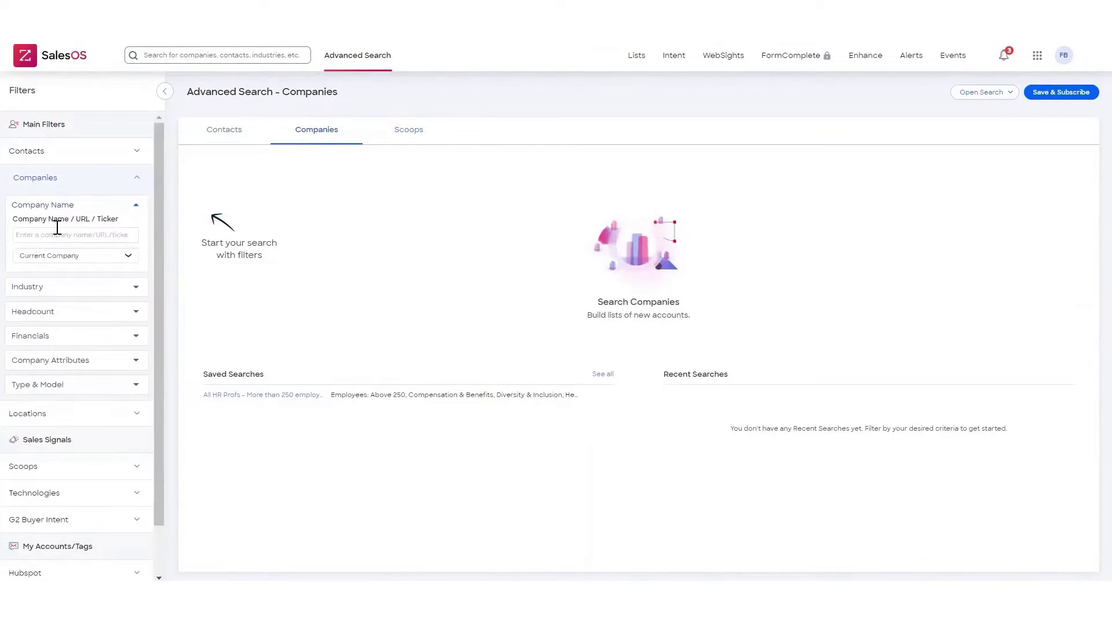
{"action": "left_click", "coordinate": [55, 234]}
{"action": "type", "text": "amazon"}
{"action": "key", "text": "Return"}
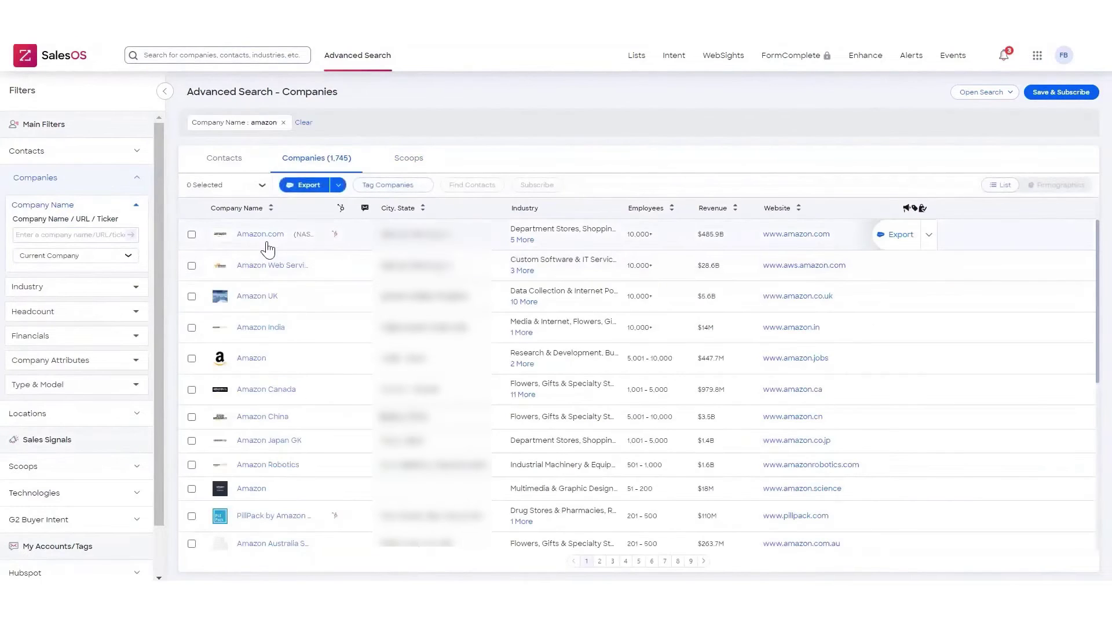
{"action": "left_click", "coordinate": [44, 235]}
{"action": "type", "text": "amazon"}
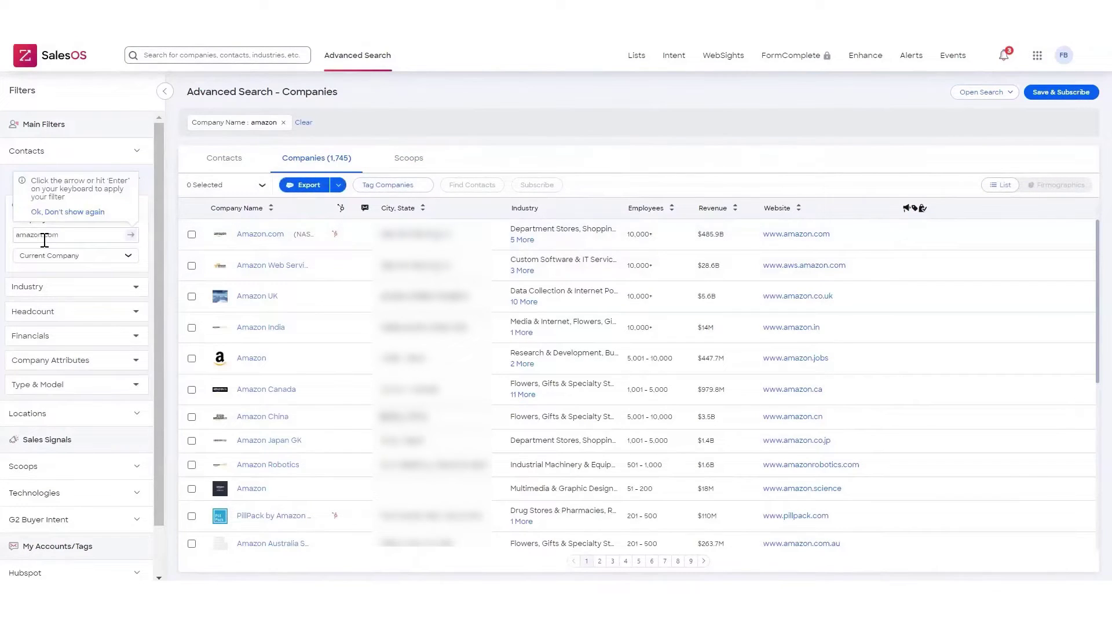
{"action": "type", "text": ".com"}
{"action": "key", "text": "Return"}
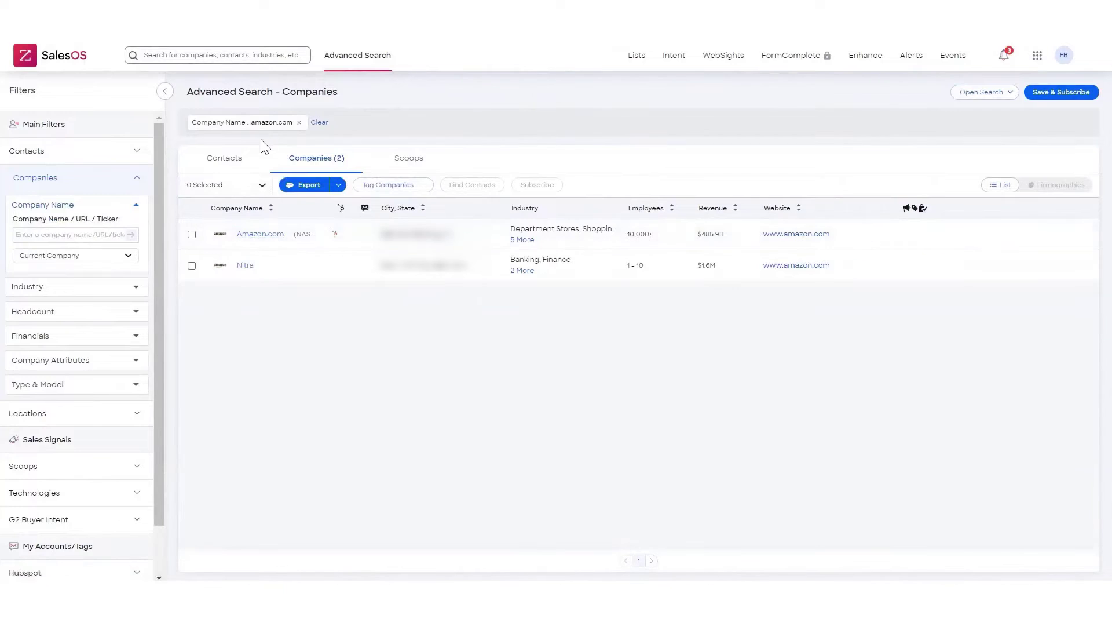
{"action": "left_click", "coordinate": [319, 122]}
Filter companies by the Finance and Healthcare Services industries.
{"action": "left_click", "coordinate": [129, 179]}
{"action": "left_click", "coordinate": [42, 231]}
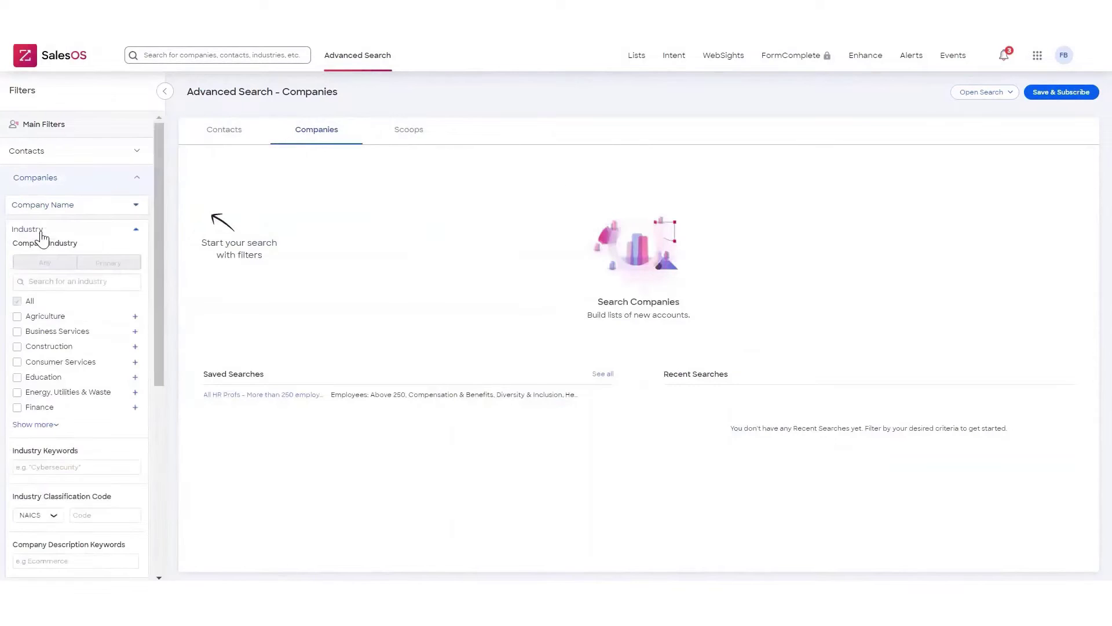
{"action": "left_click", "coordinate": [35, 424]}
{"action": "scroll", "coordinate": [64, 370], "scroll_direction": "down", "scroll_amount": 1}
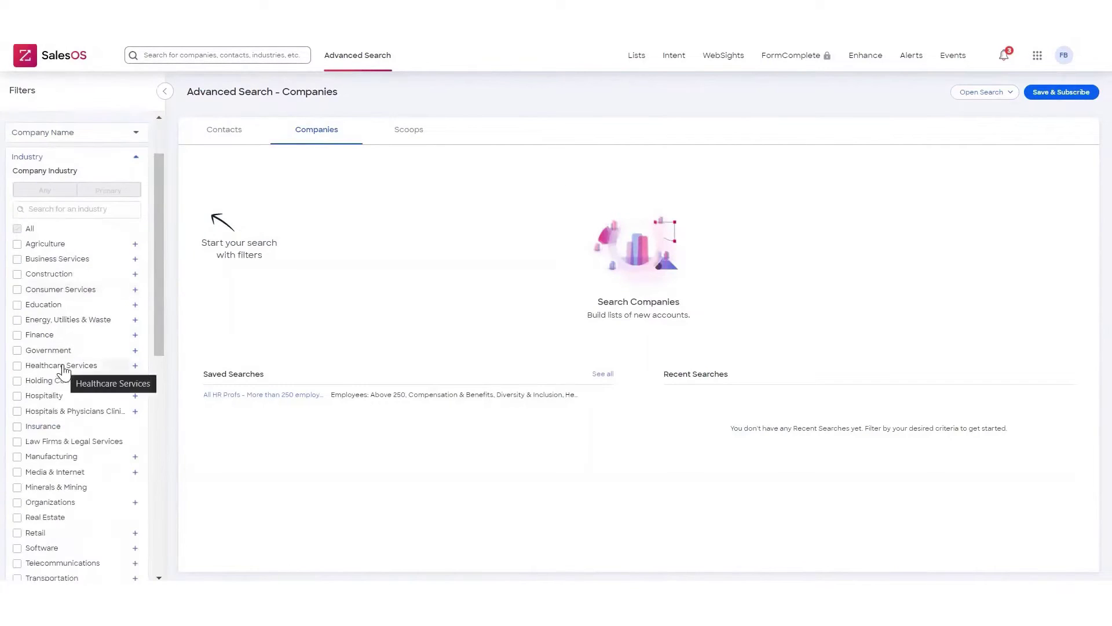
{"action": "left_click", "coordinate": [17, 334]}
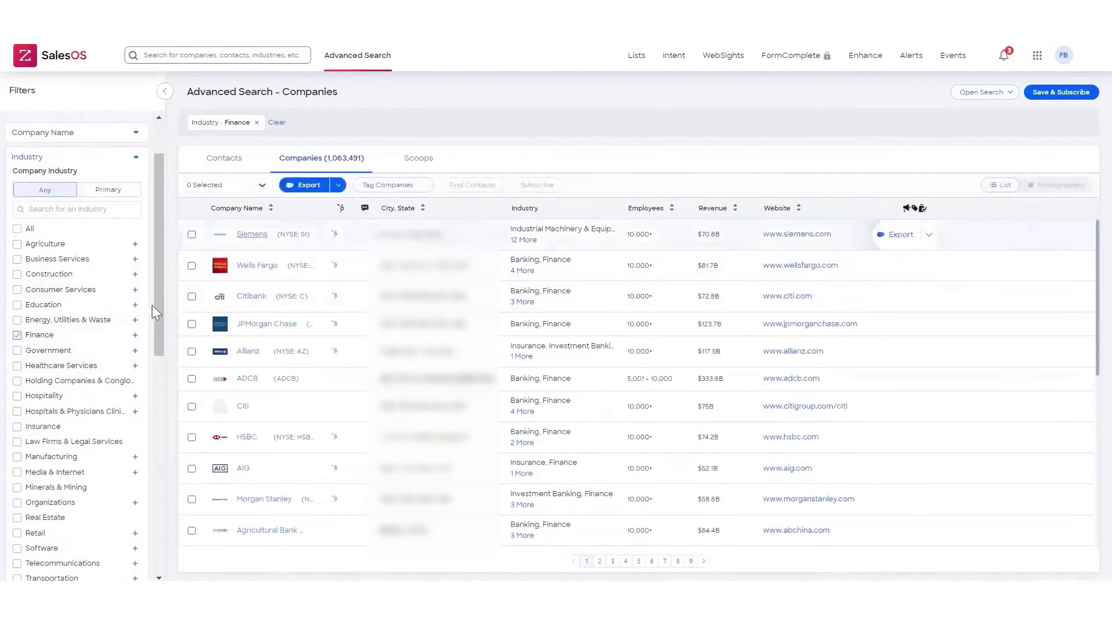
{"action": "left_click", "coordinate": [135, 334]}
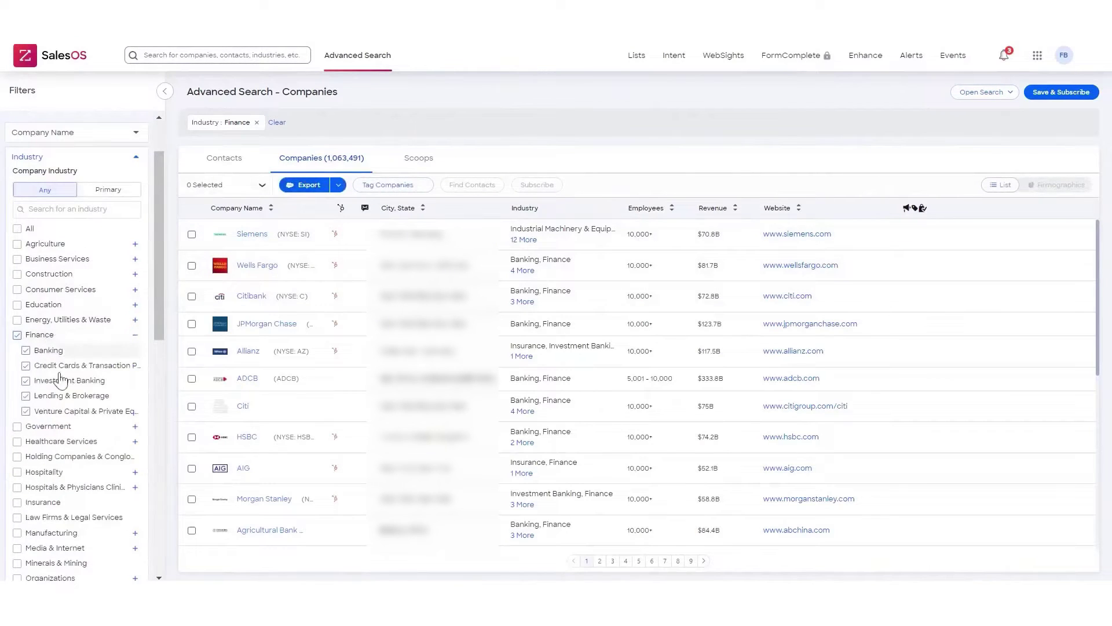
{"action": "left_click", "coordinate": [135, 334]}
{"action": "left_click", "coordinate": [18, 365]}
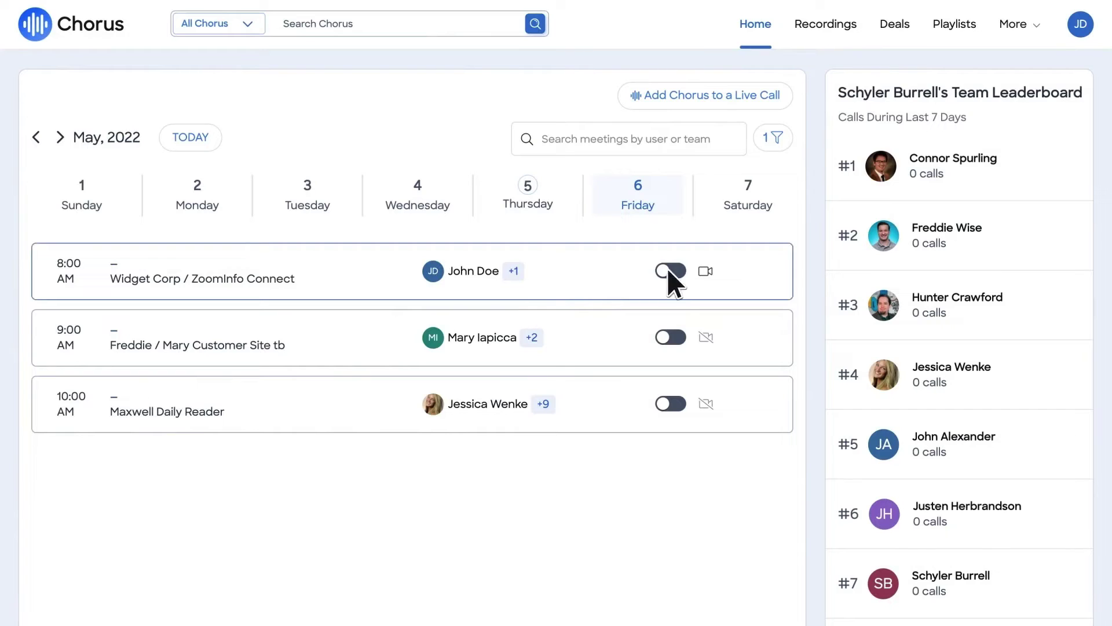
Filter Chorus recordings to the Engaged Renewal stage at time of call.
{"action": "left_click", "coordinate": [707, 95]}
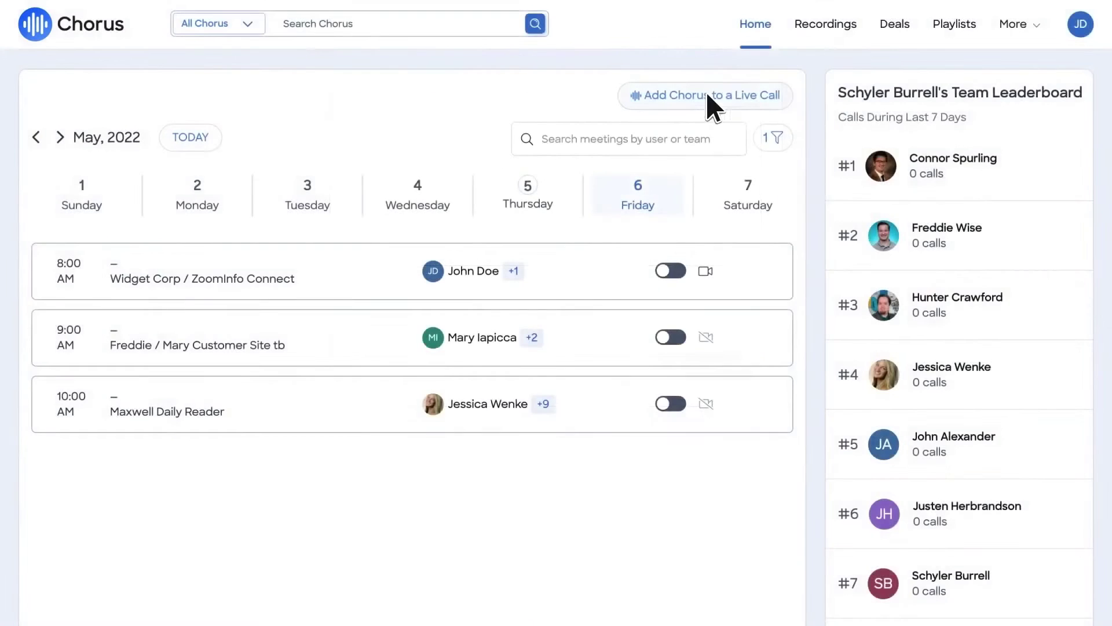
{"action": "left_click", "coordinate": [825, 27]}
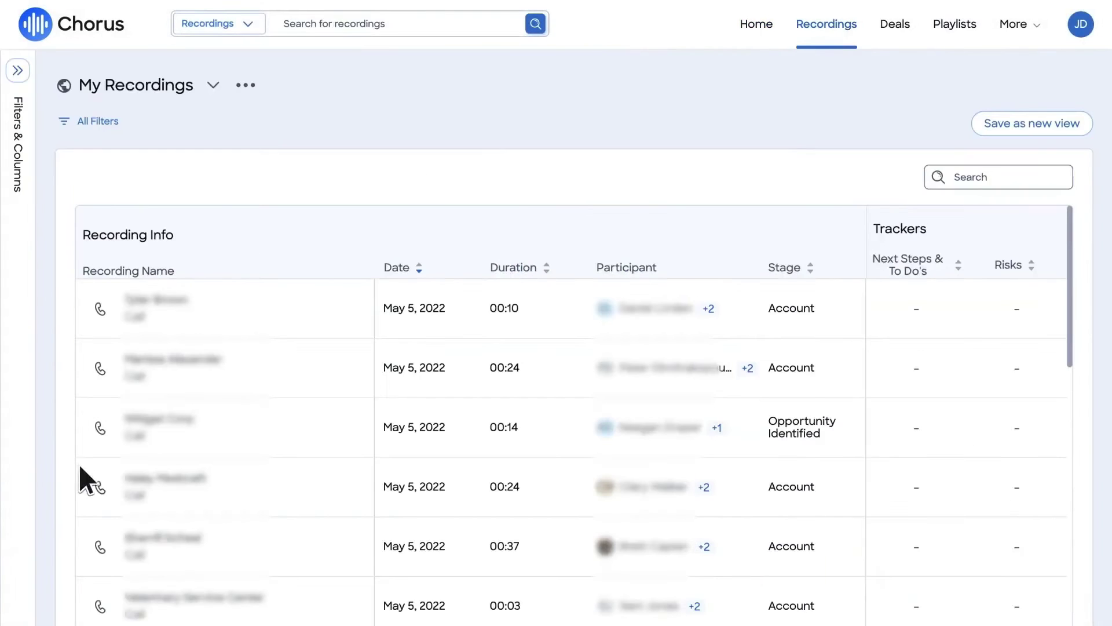
{"action": "left_click", "coordinate": [212, 84]}
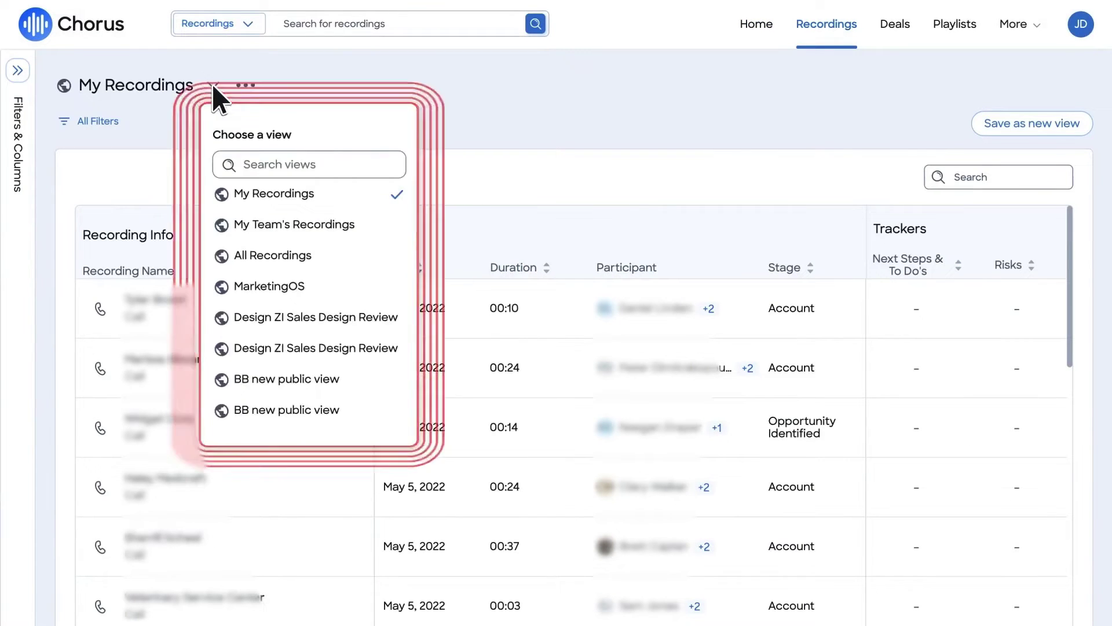
{"action": "left_click", "coordinate": [161, 78]}
{"action": "left_click", "coordinate": [18, 71]}
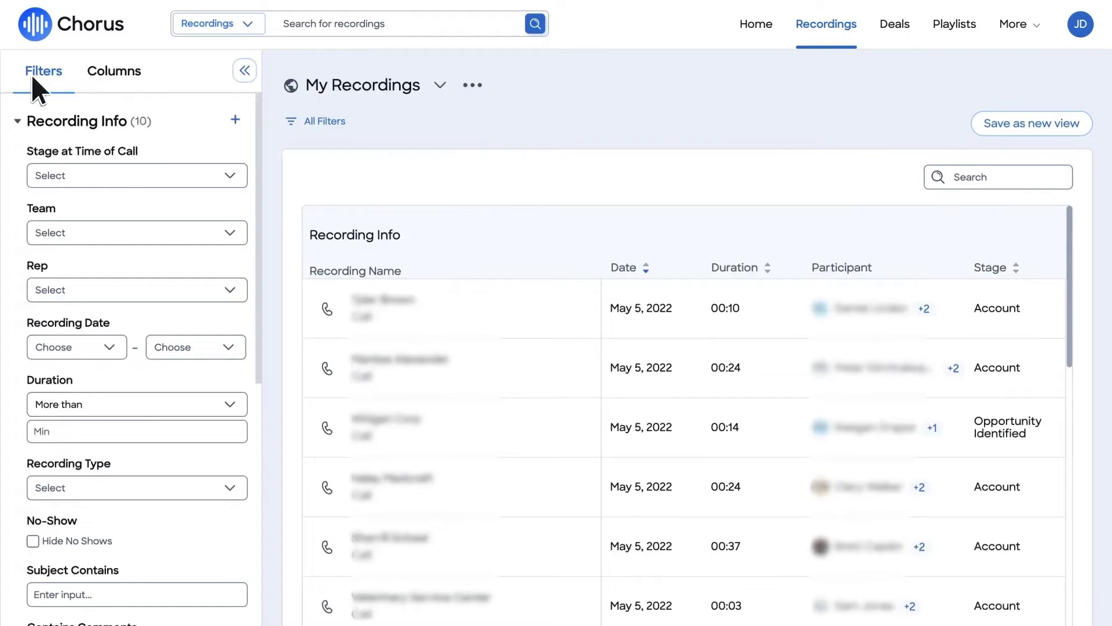
{"action": "left_click", "coordinate": [225, 174]}
{"action": "left_click", "coordinate": [44, 322]}
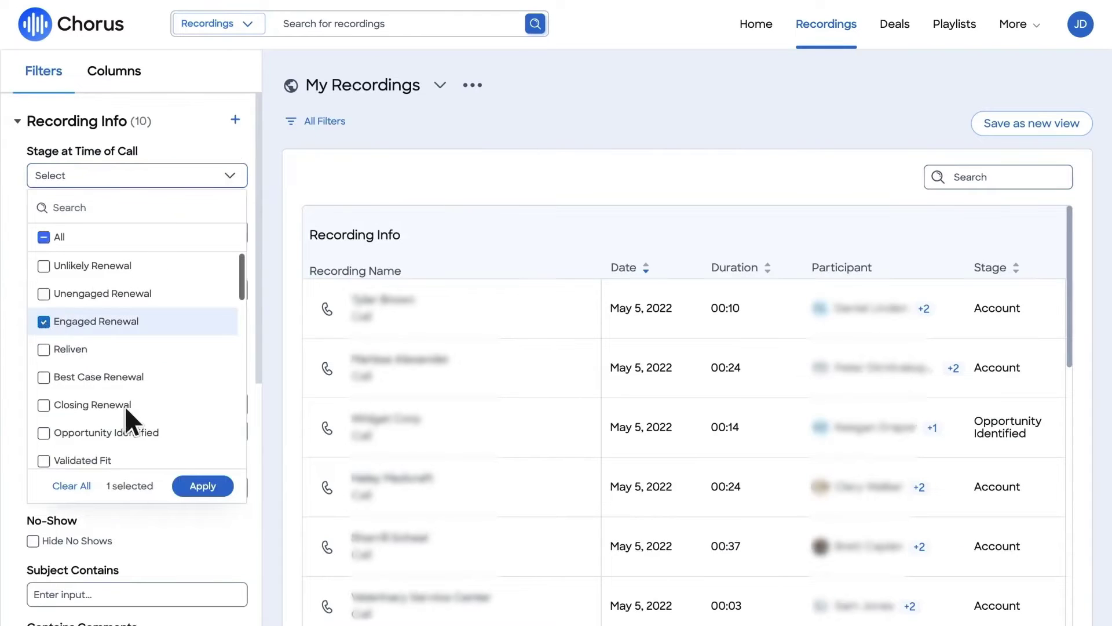
{"action": "left_click", "coordinate": [202, 486]}
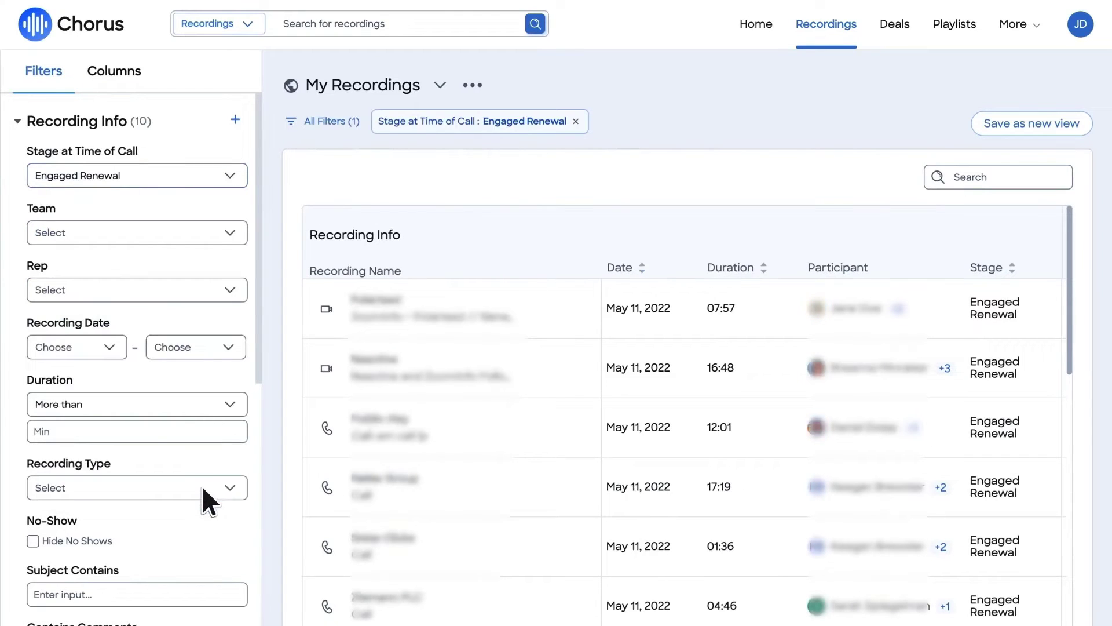
Search recordings for 'ZoomInfo' and open the Widget Corp Follow Up call.
{"action": "left_click", "coordinate": [285, 29]}
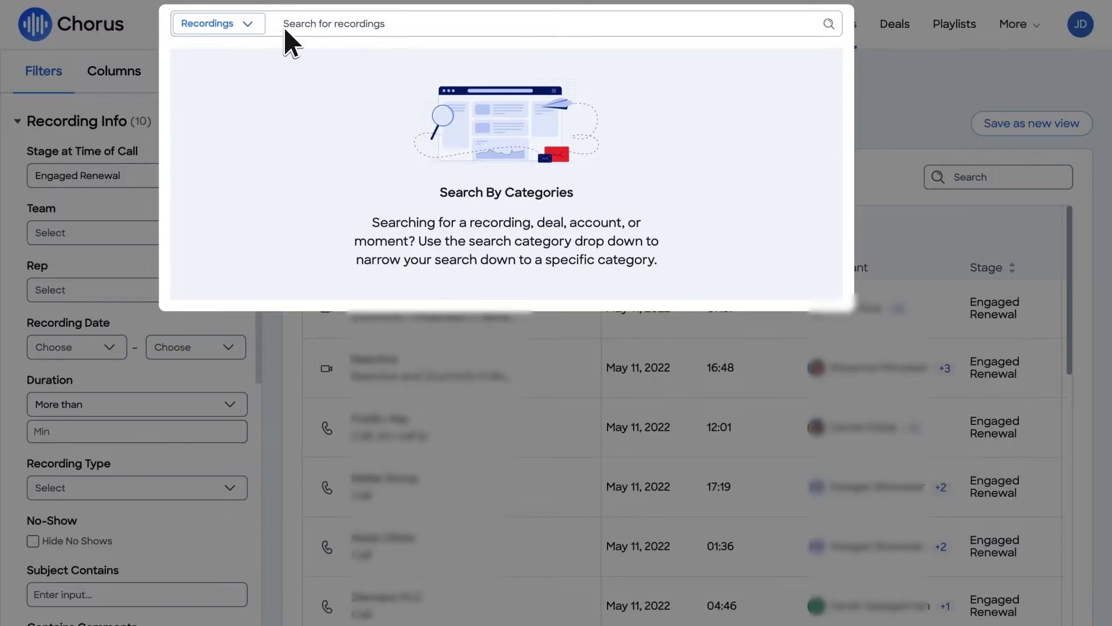
{"action": "type", "text": "ZoomInfo"}
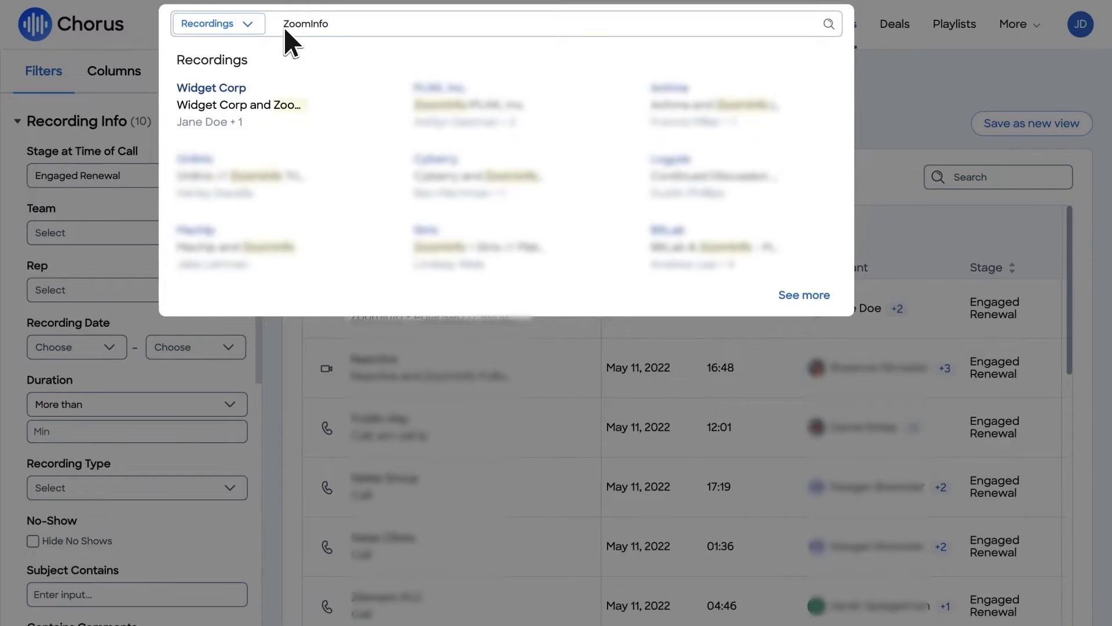
{"action": "left_click", "coordinate": [248, 88]}
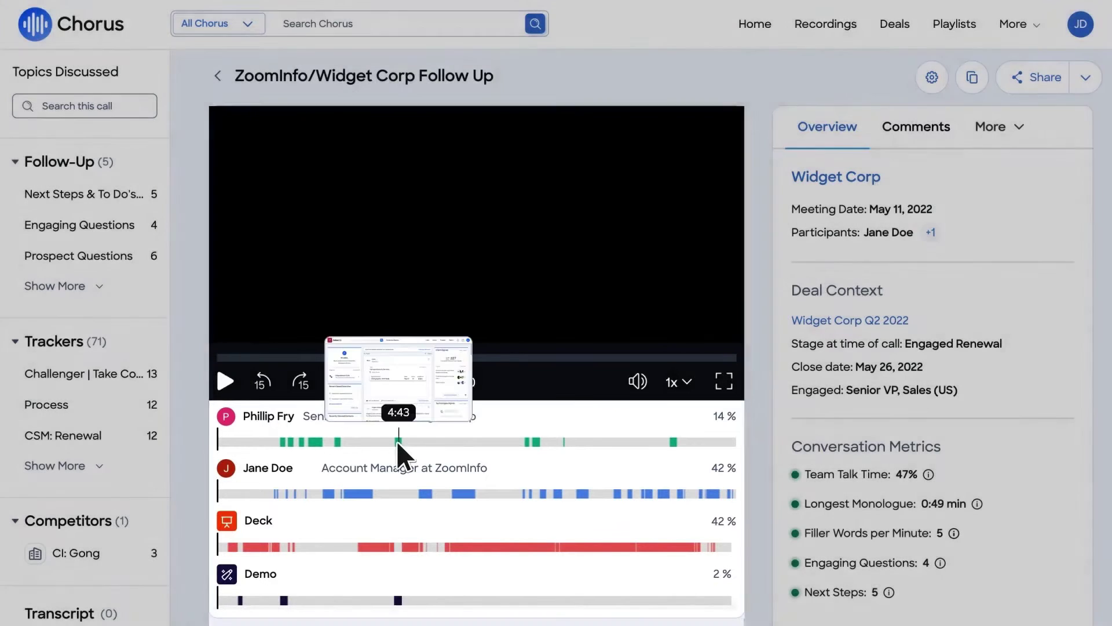
Jump playback to 4:43 and highlight Next Steps mentions in the call transcript.
{"action": "left_click", "coordinate": [397, 441]}
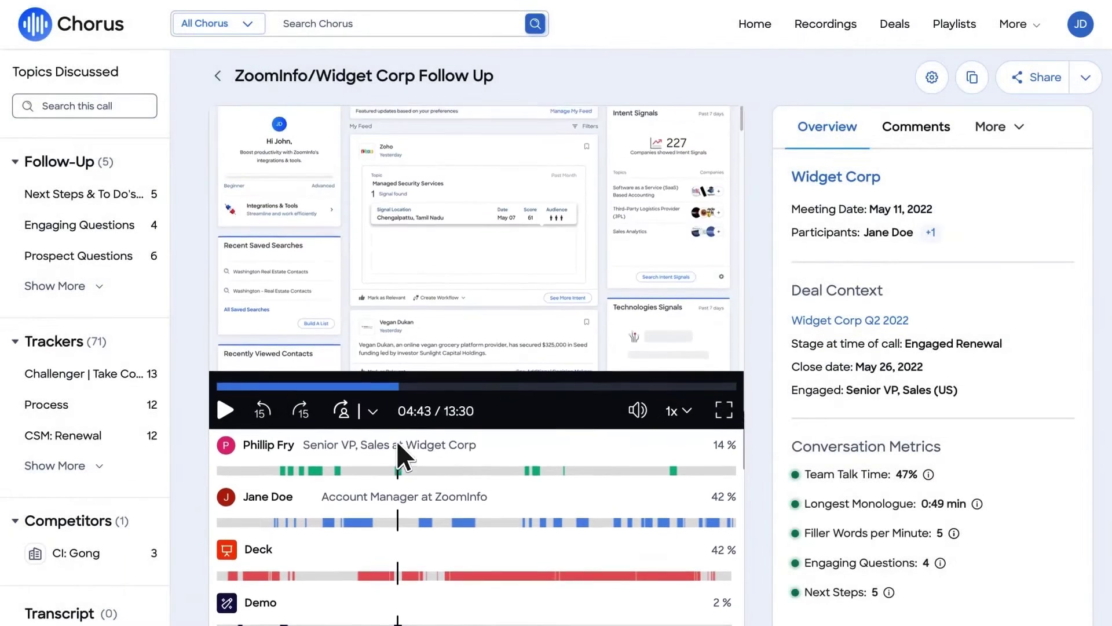
{"action": "scroll", "coordinate": [398, 444], "scroll_direction": "up", "scroll_amount": 1}
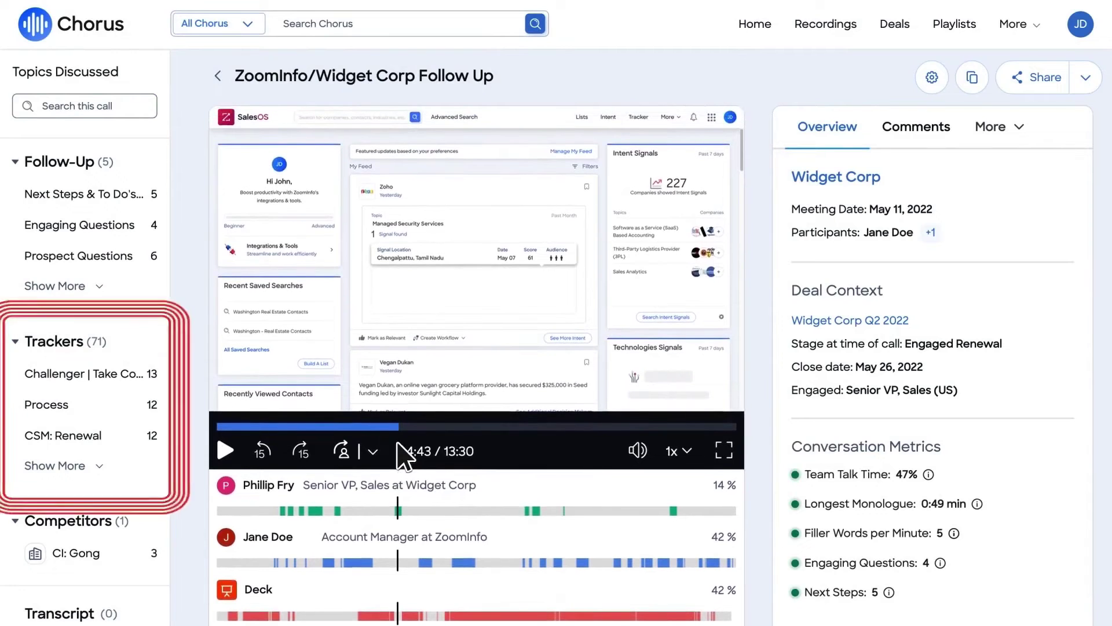
{"action": "left_click", "coordinate": [1017, 125]}
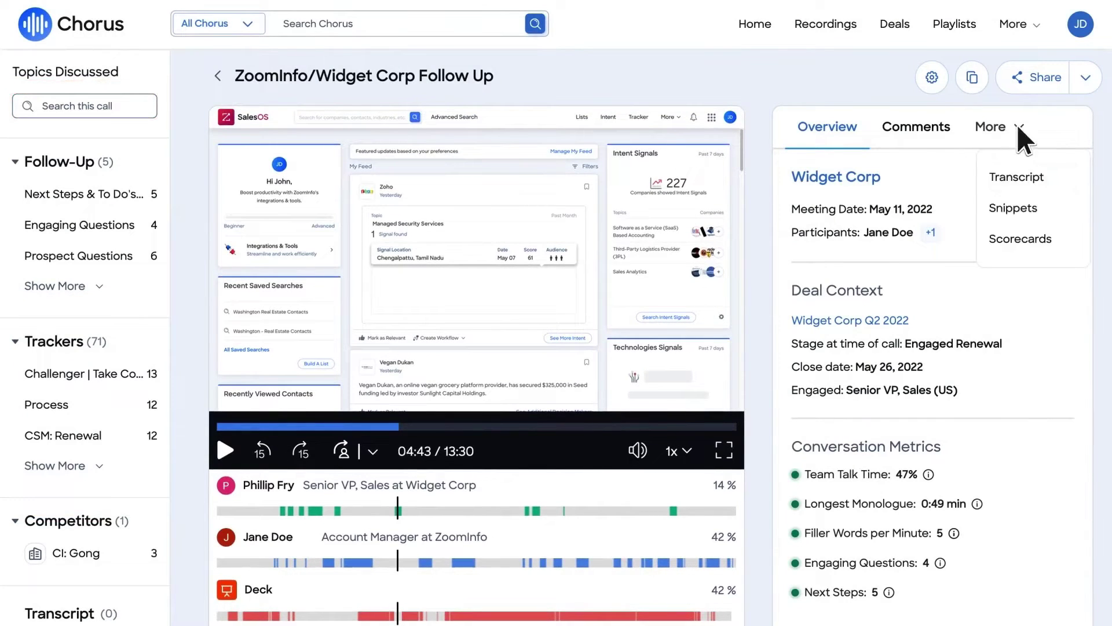
{"action": "left_click", "coordinate": [1014, 176]}
{"action": "left_click", "coordinate": [822, 188]}
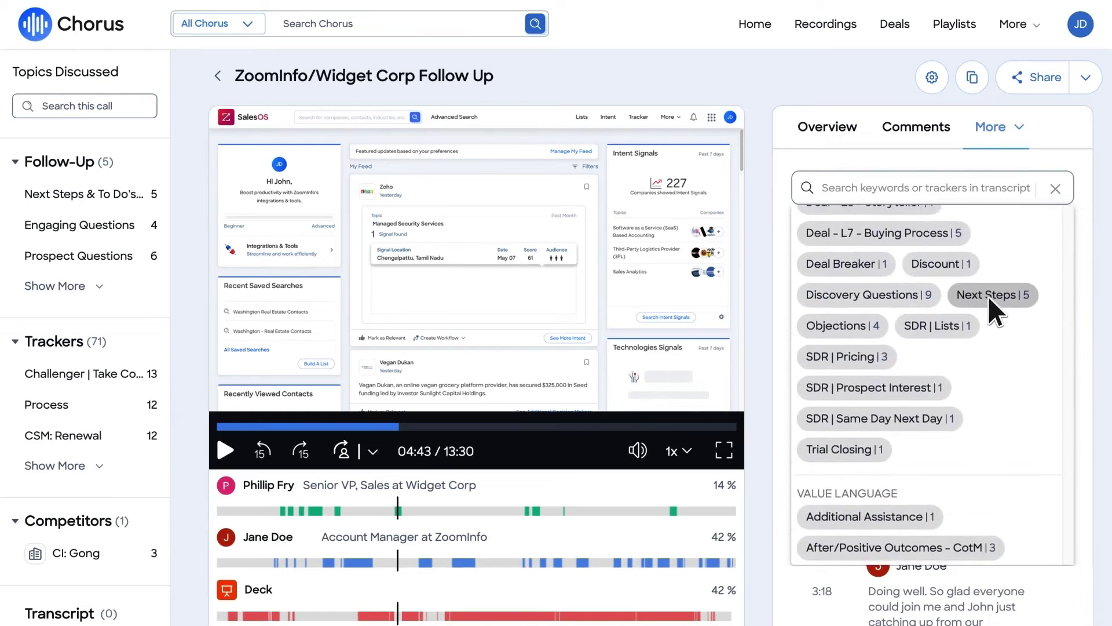
{"action": "left_click", "coordinate": [988, 295]}
{"action": "left_click", "coordinate": [823, 127]}
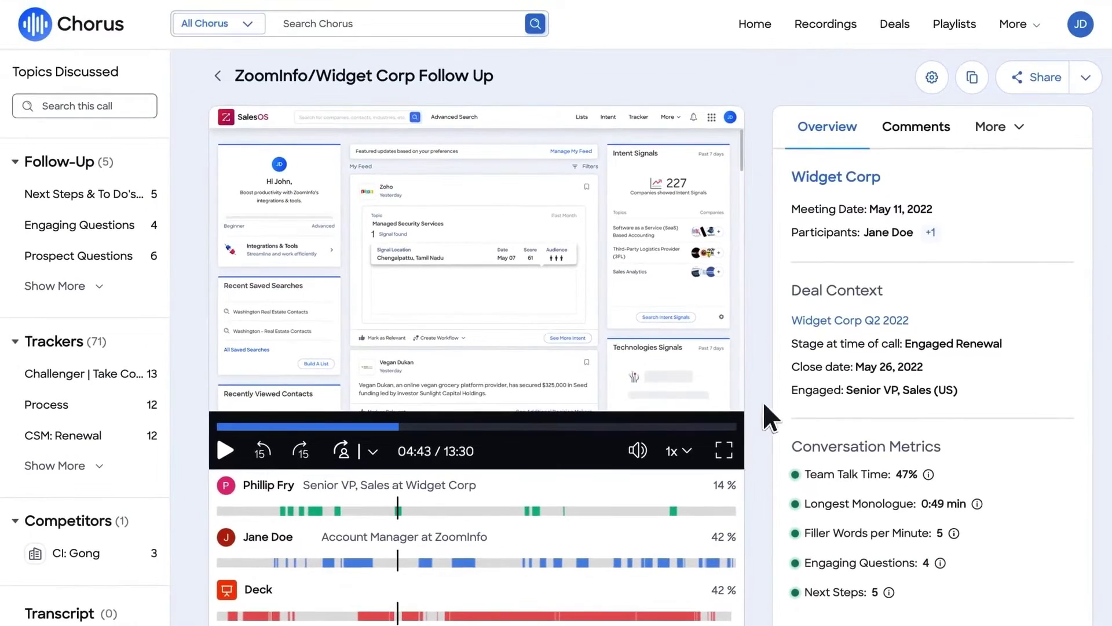
Post a feedback-request comment on the call and review the sharing options.
{"action": "left_click", "coordinate": [911, 139]}
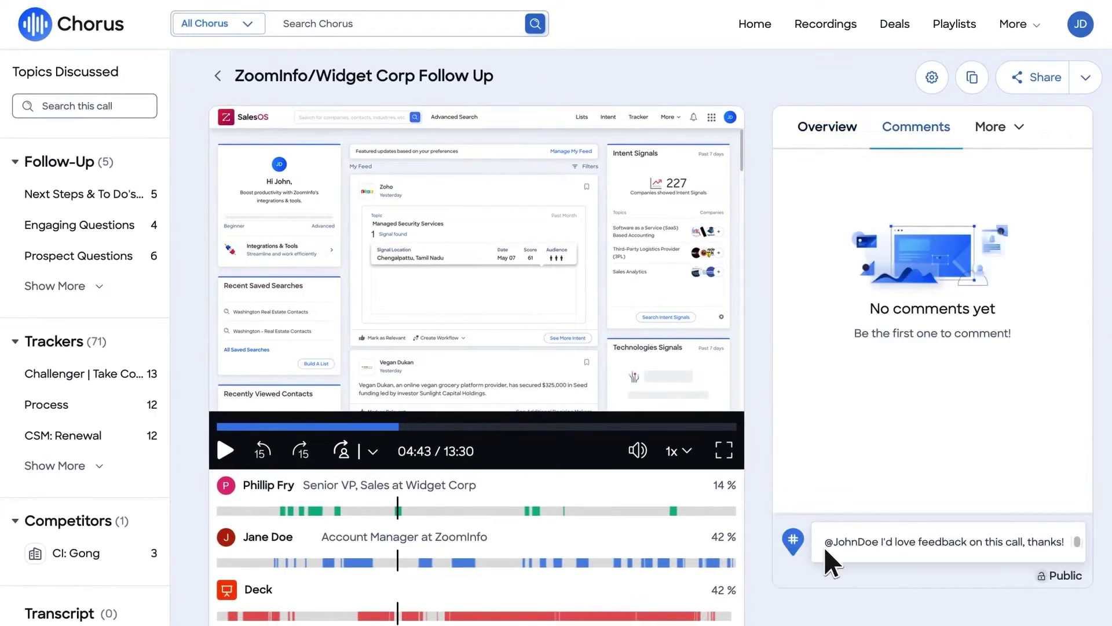
{"action": "key", "text": "Return"}
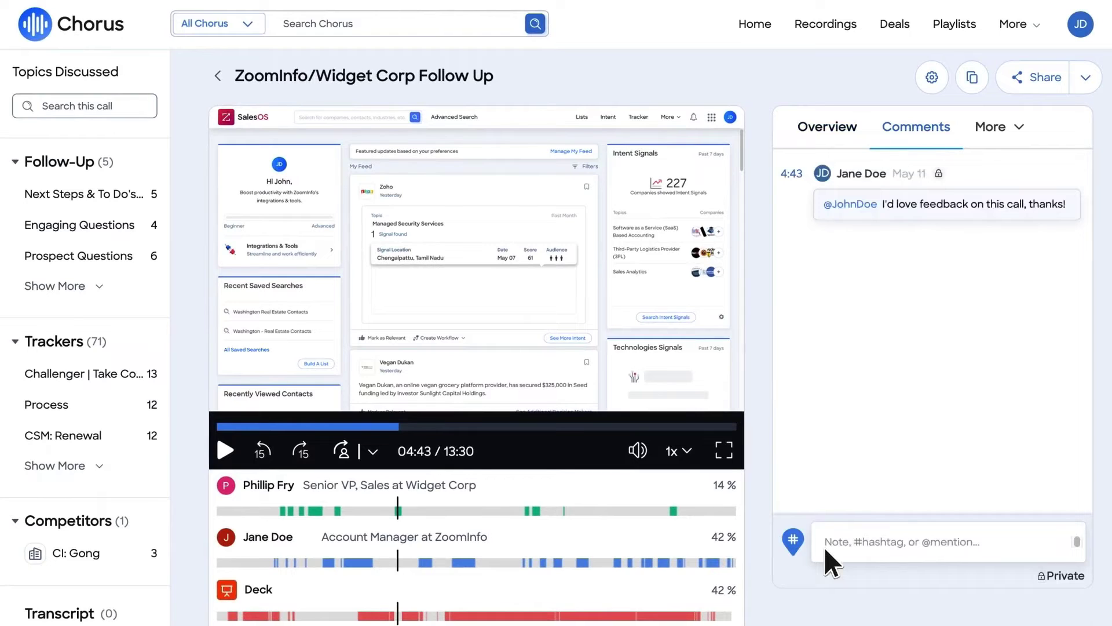
{"action": "left_click", "coordinate": [1085, 79]}
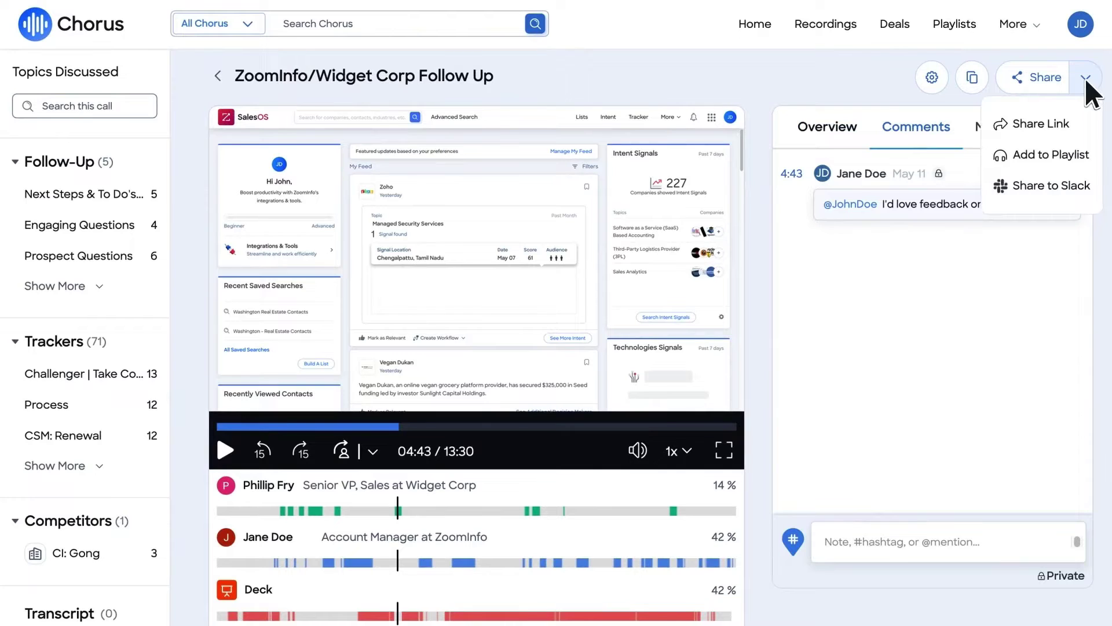
{"action": "left_click", "coordinate": [1085, 76]}
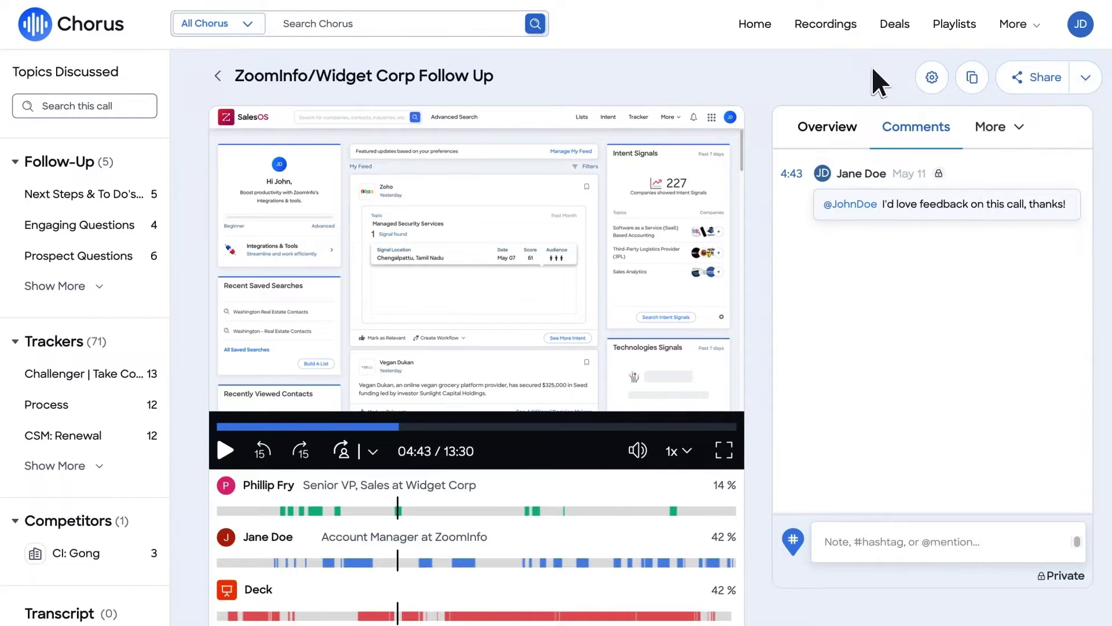
{"action": "left_click", "coordinate": [1037, 26]}
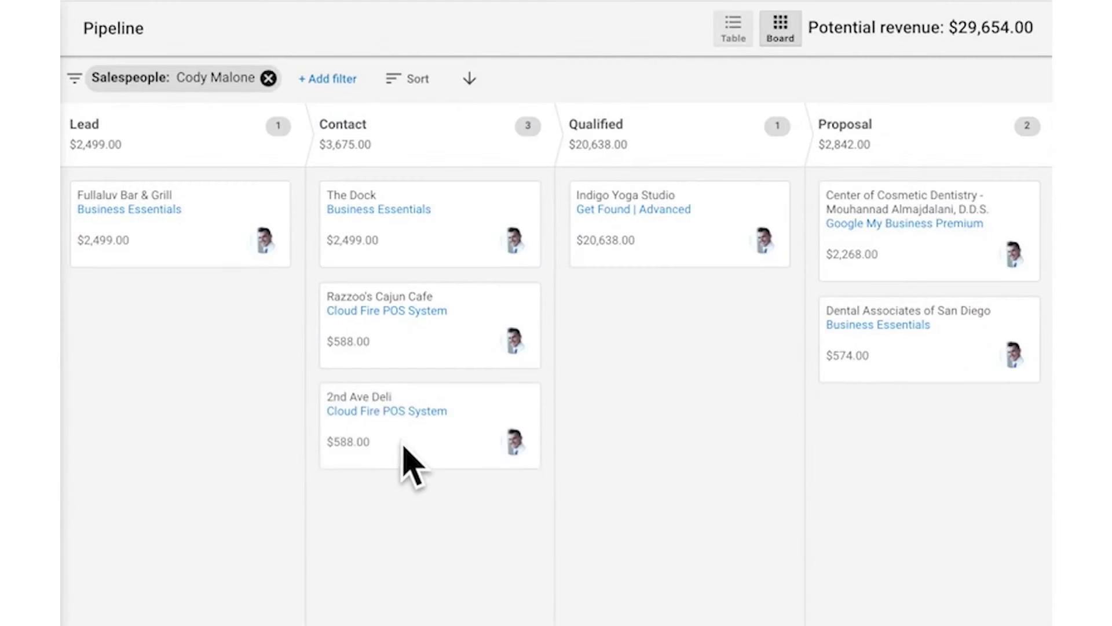
Move 2nd Ave Deli into Qualified and close Cloud Fire POS System as won, noting the customer wants to start ASAP.
{"action": "left_click_drag", "start_coordinate": [406, 449], "coordinate": [672, 355]}
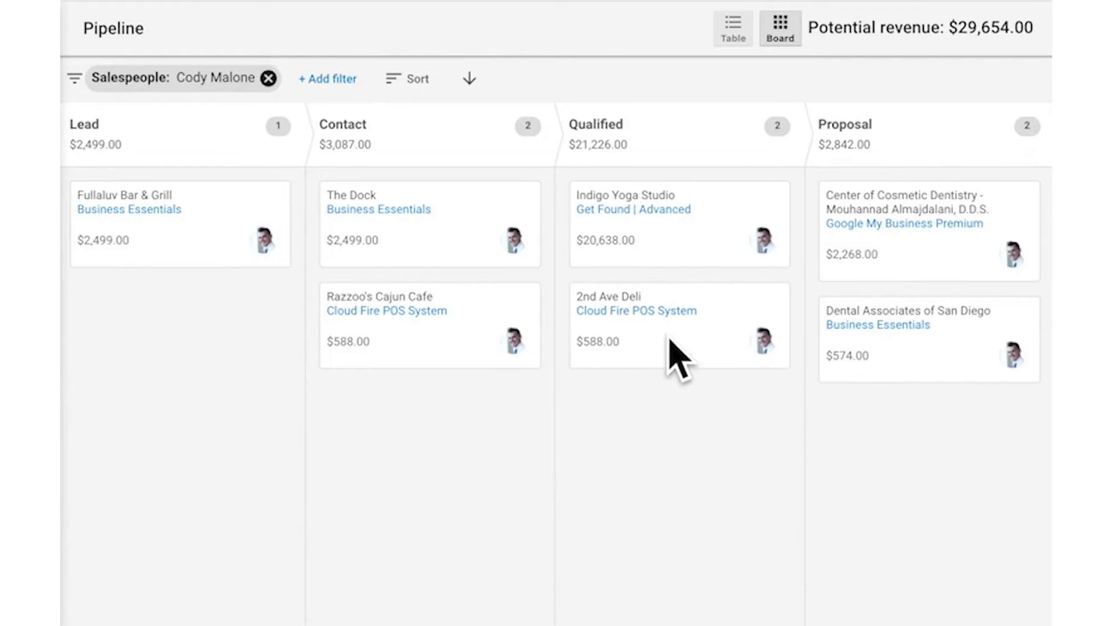
{"action": "left_click", "coordinate": [666, 312]}
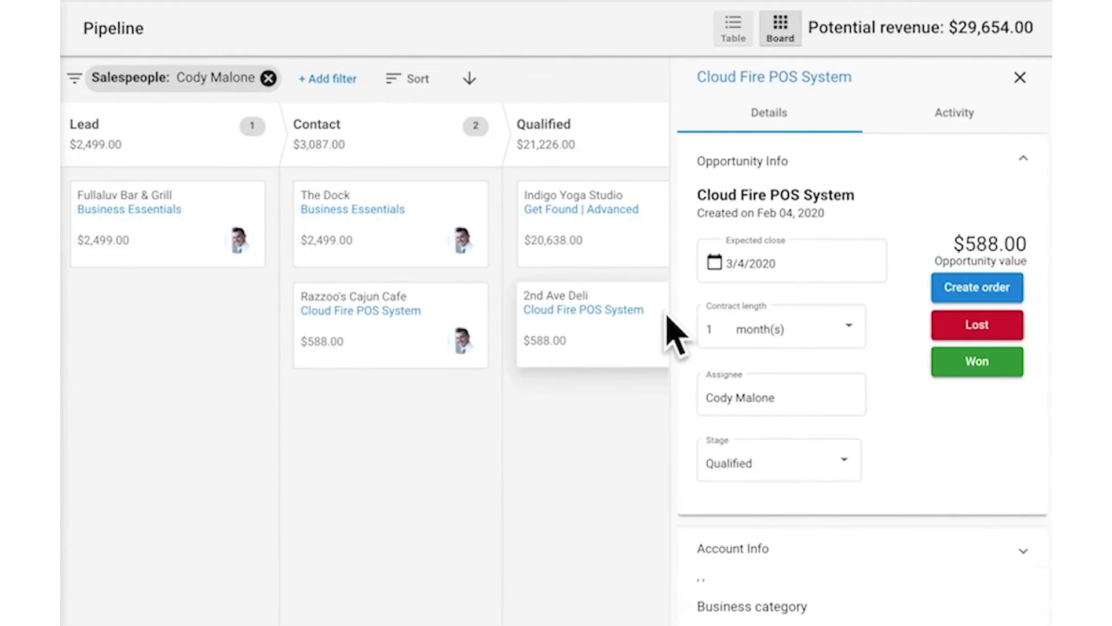
{"action": "left_click", "coordinate": [969, 359]}
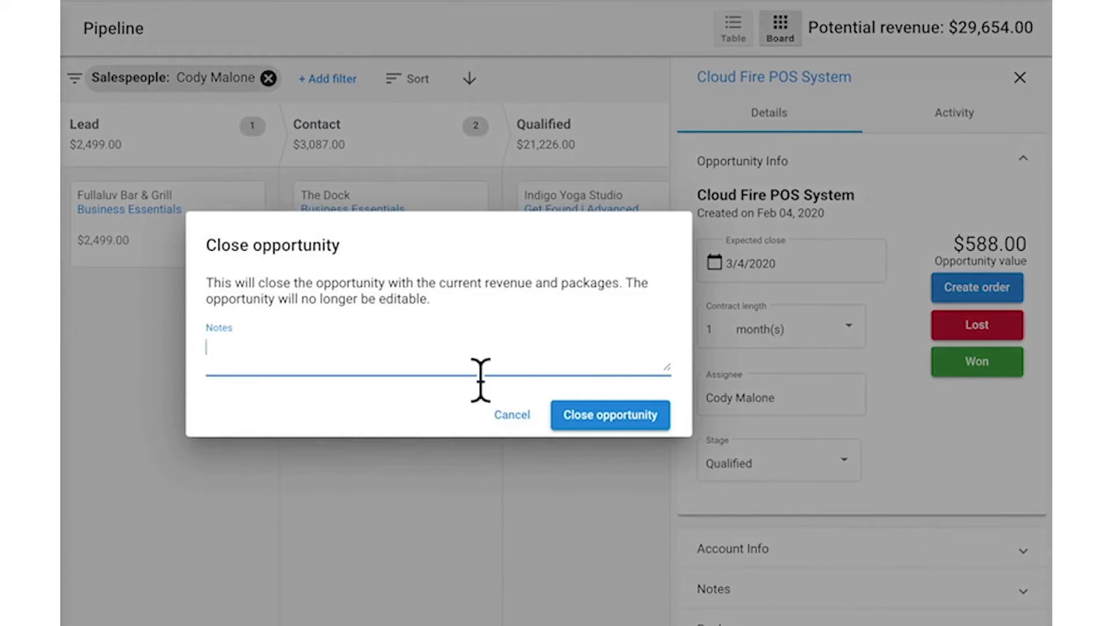
{"action": "type", "text": "Jeff is looking to get started ASAP!"}
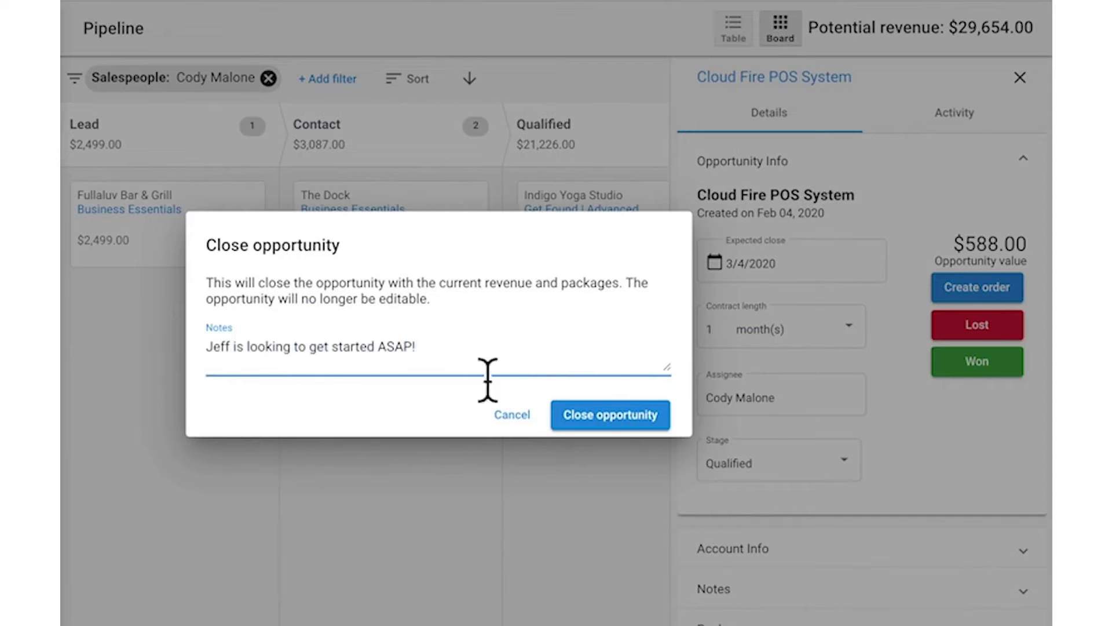
{"action": "left_click", "coordinate": [633, 422]}
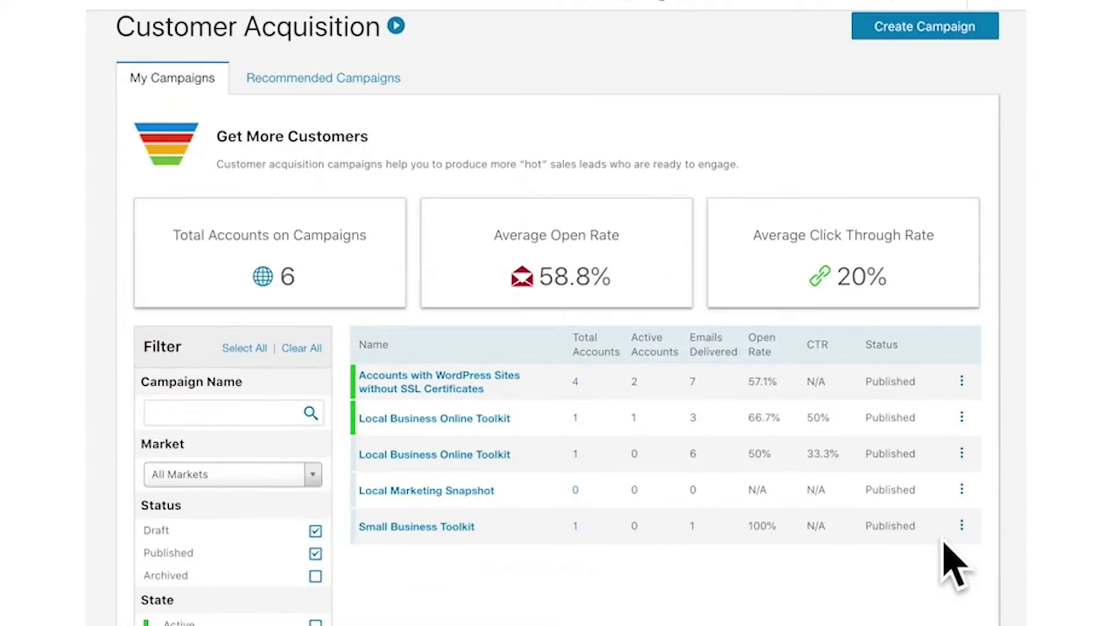
Preview the Local Business Online Toolkit campaign emails, paging through to the Day 14 email.
{"action": "left_click", "coordinate": [962, 417]}
{"action": "left_click", "coordinate": [794, 454]}
{"action": "scroll", "coordinate": [446, 112], "scroll_direction": "down", "scroll_amount": 2}
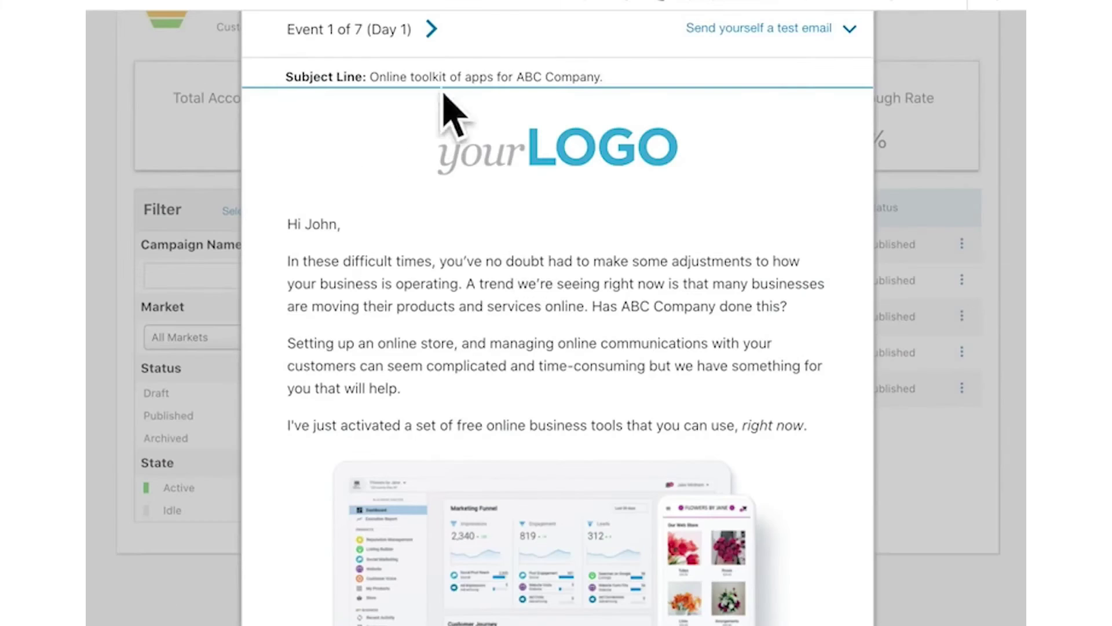
{"action": "left_click", "coordinate": [435, 28]}
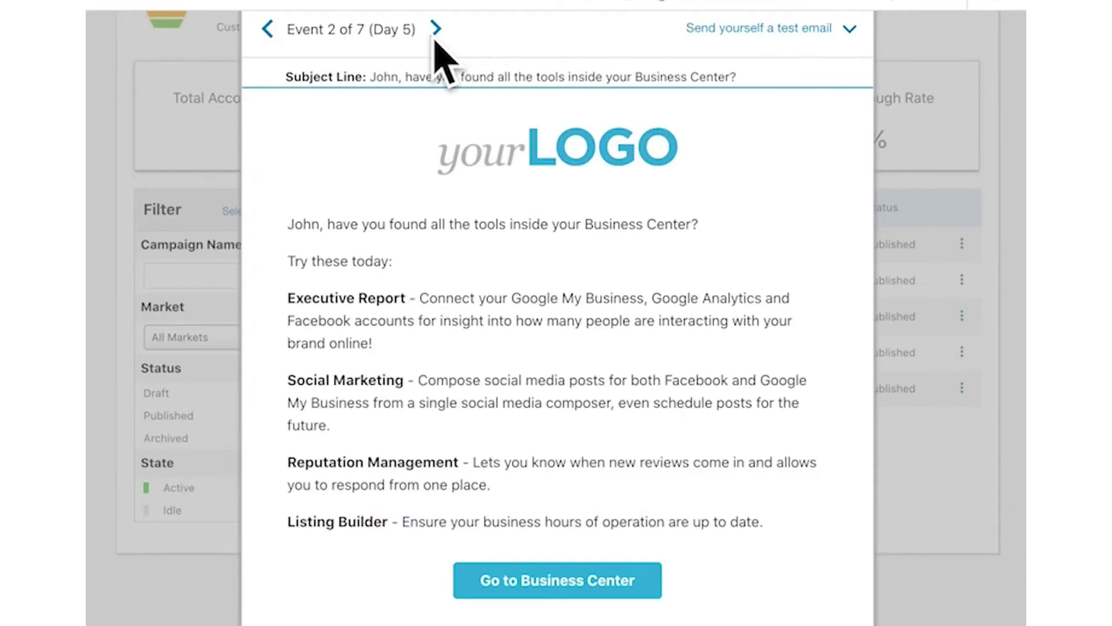
{"action": "left_click", "coordinate": [436, 27]}
{"action": "left_click", "coordinate": [436, 28]}
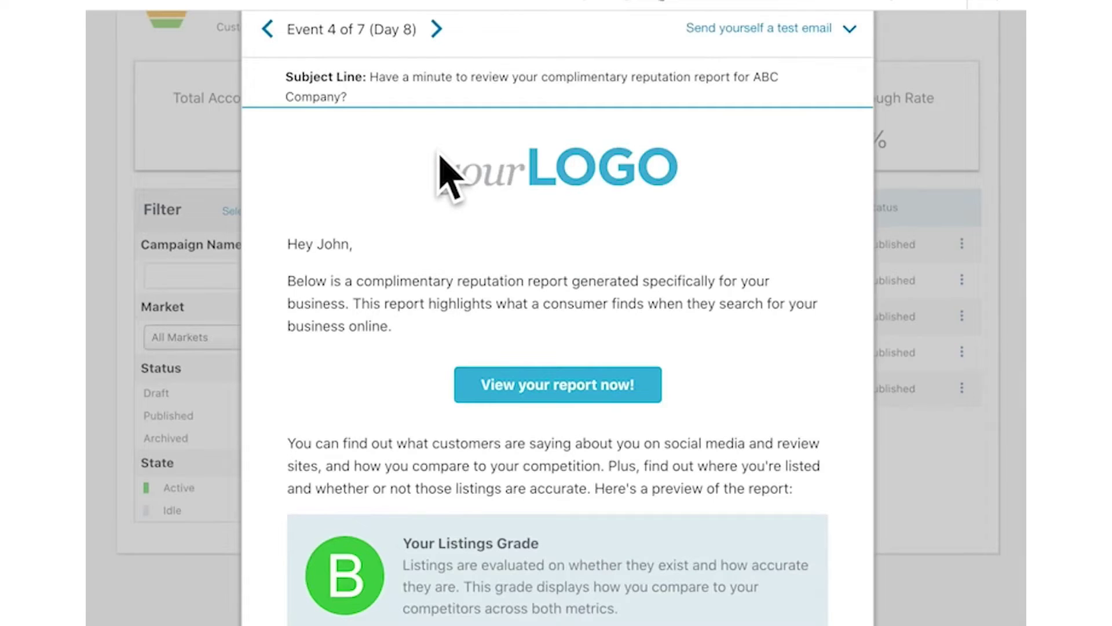
{"action": "left_click", "coordinate": [437, 30]}
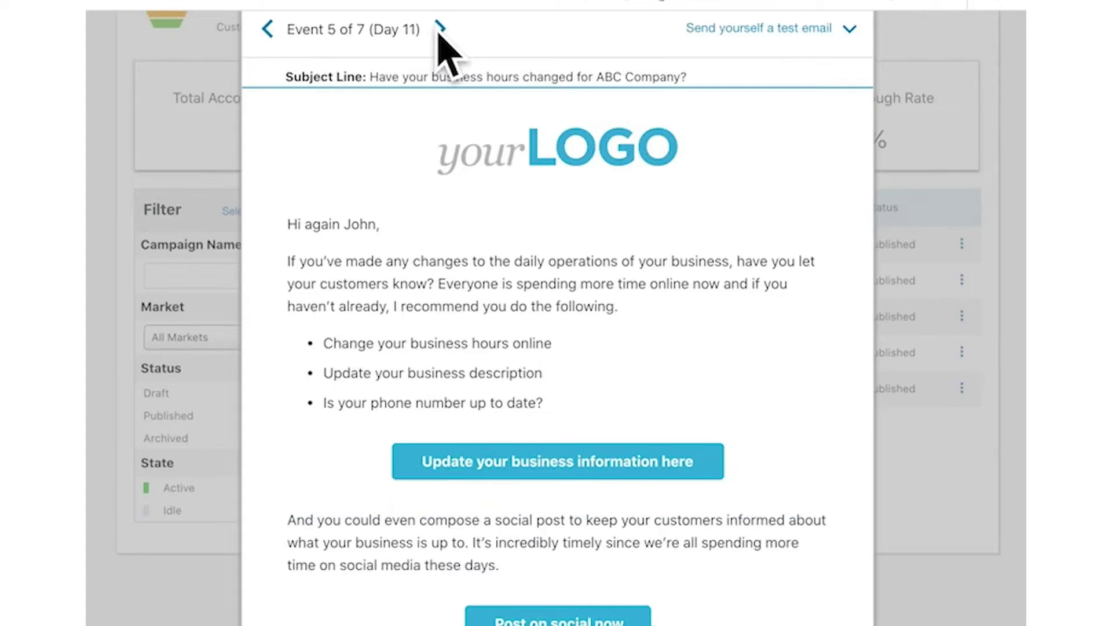
{"action": "left_click", "coordinate": [439, 29]}
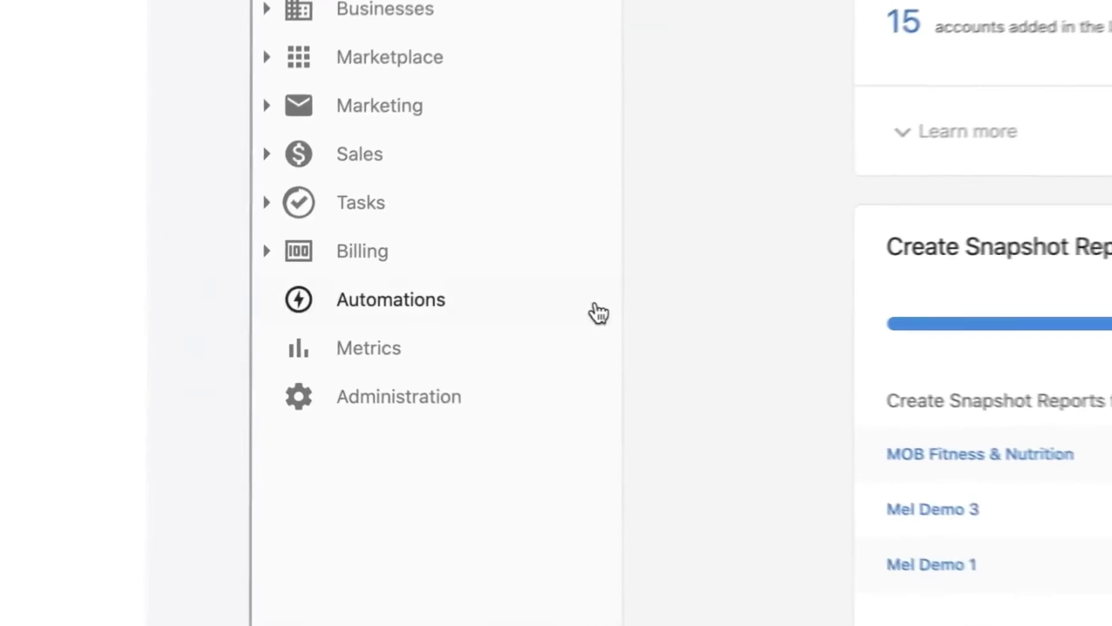
Open the Upgrade Social Marketing automation from Automations and scroll through its workflow steps.
{"action": "left_click", "coordinate": [591, 313]}
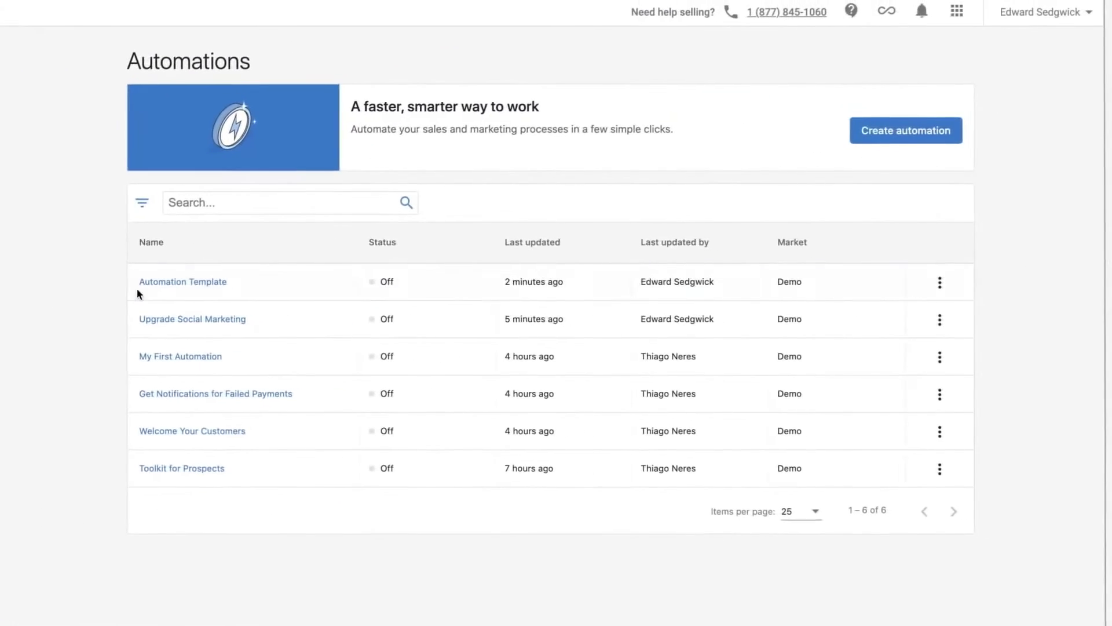
{"action": "left_click", "coordinate": [241, 275]}
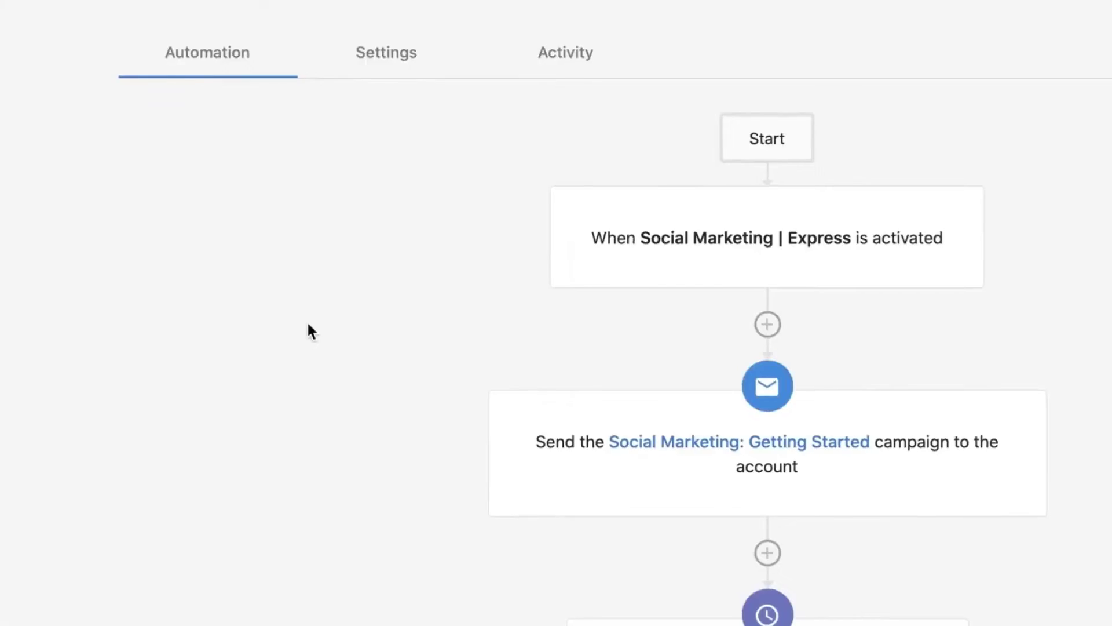
{"action": "scroll", "coordinate": [194, 318], "scroll_direction": "down", "scroll_amount": 2}
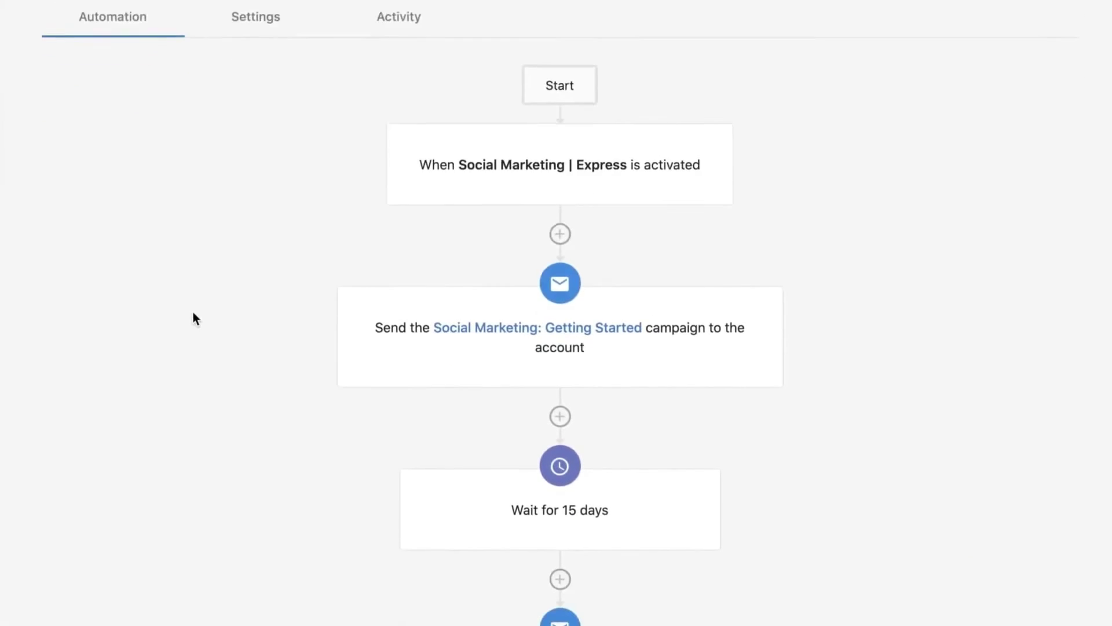
{"action": "scroll", "coordinate": [193, 312], "scroll_direction": "down", "scroll_amount": 8}
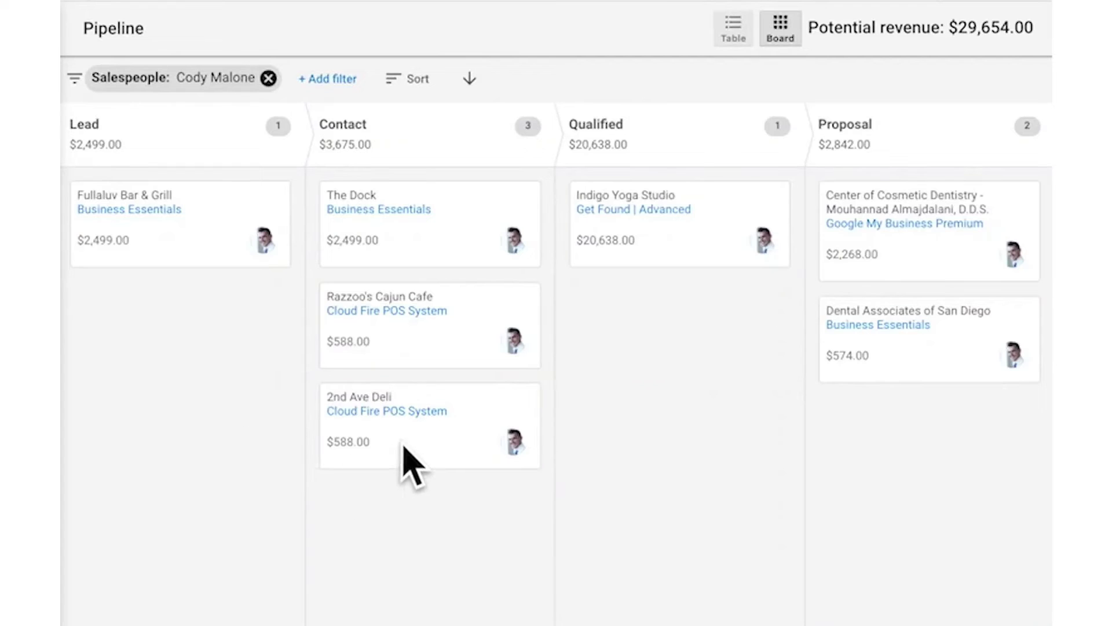
Drag 2nd Ave Deli to Qualified, then close it as won with a note that the customer wants to start ASAP.
{"action": "left_click_drag", "start_coordinate": [406, 449], "coordinate": [670, 360]}
{"action": "left_click", "coordinate": [661, 317]}
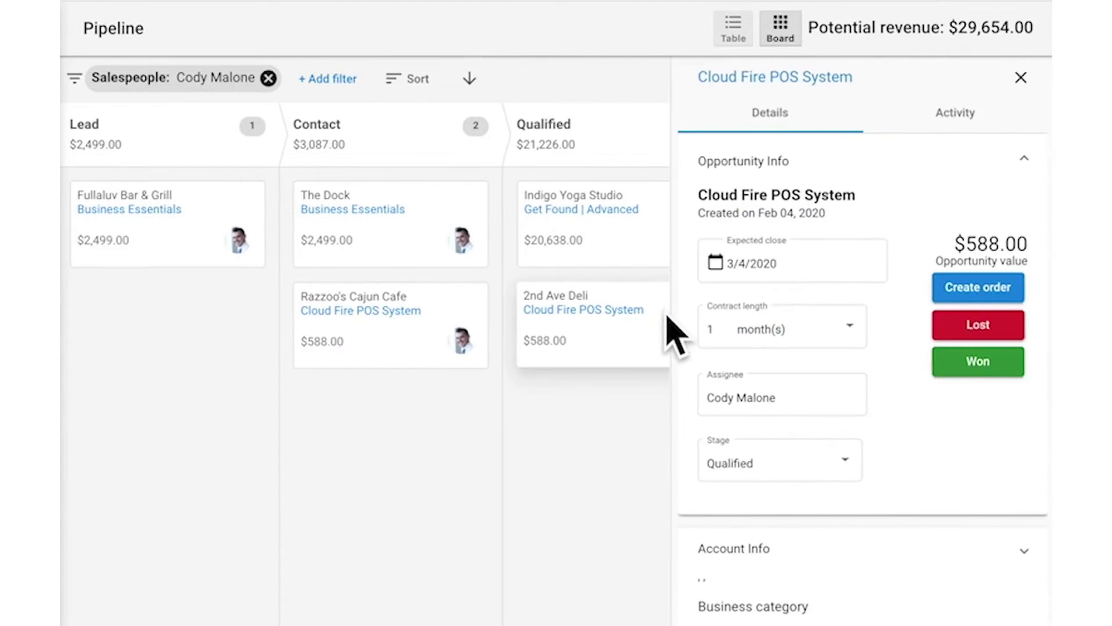
{"action": "left_click", "coordinate": [970, 362]}
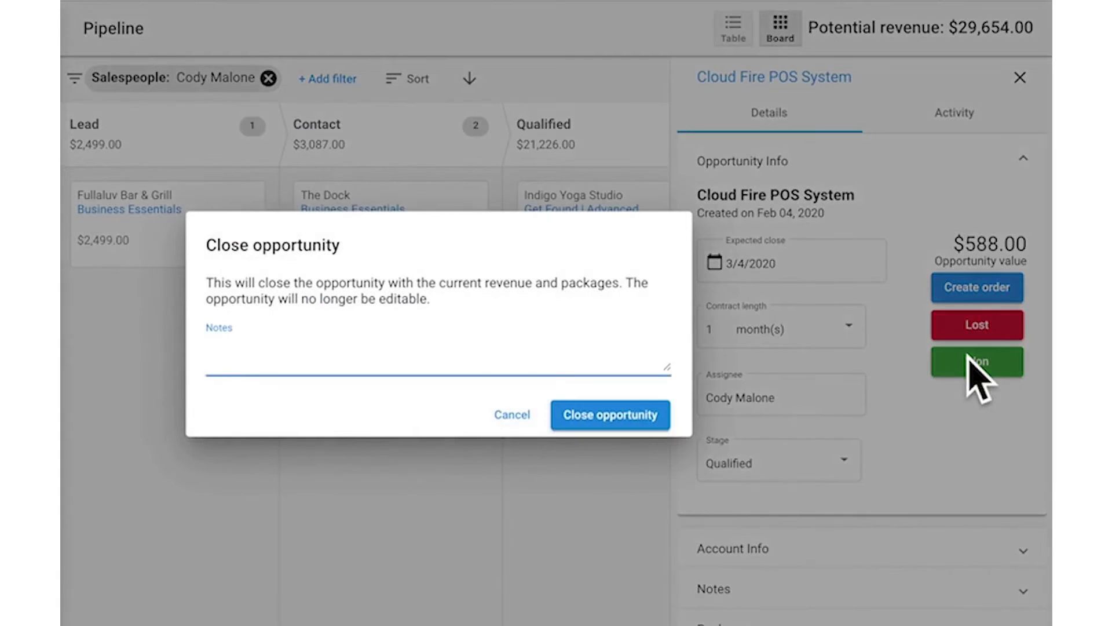
{"action": "type", "text": "Jeff is looking to get started ASAP!"}
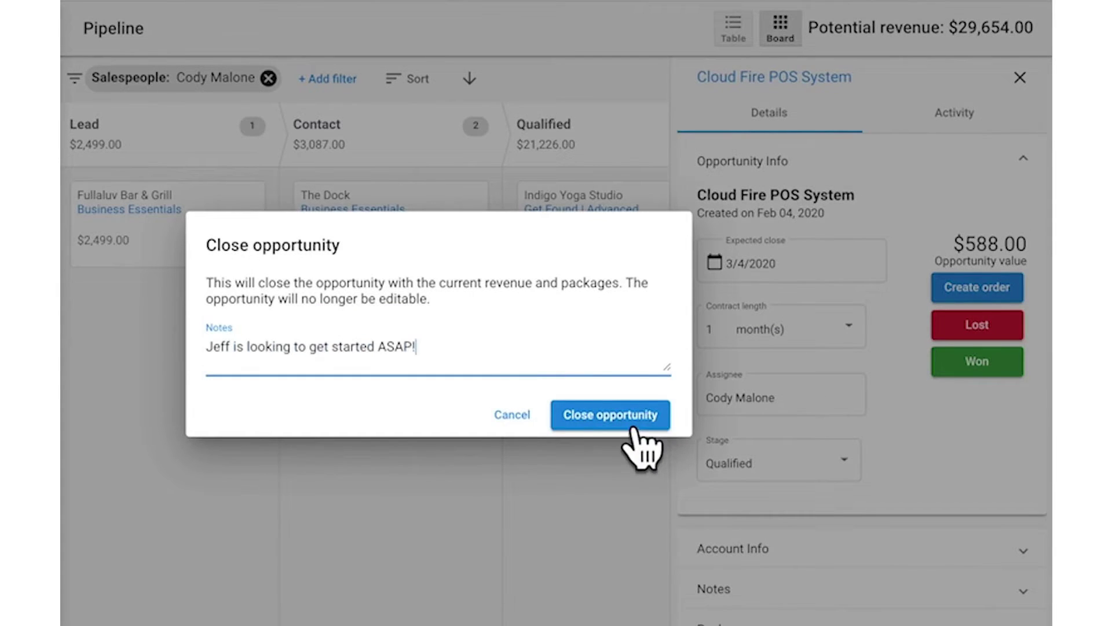
{"action": "left_click", "coordinate": [635, 420]}
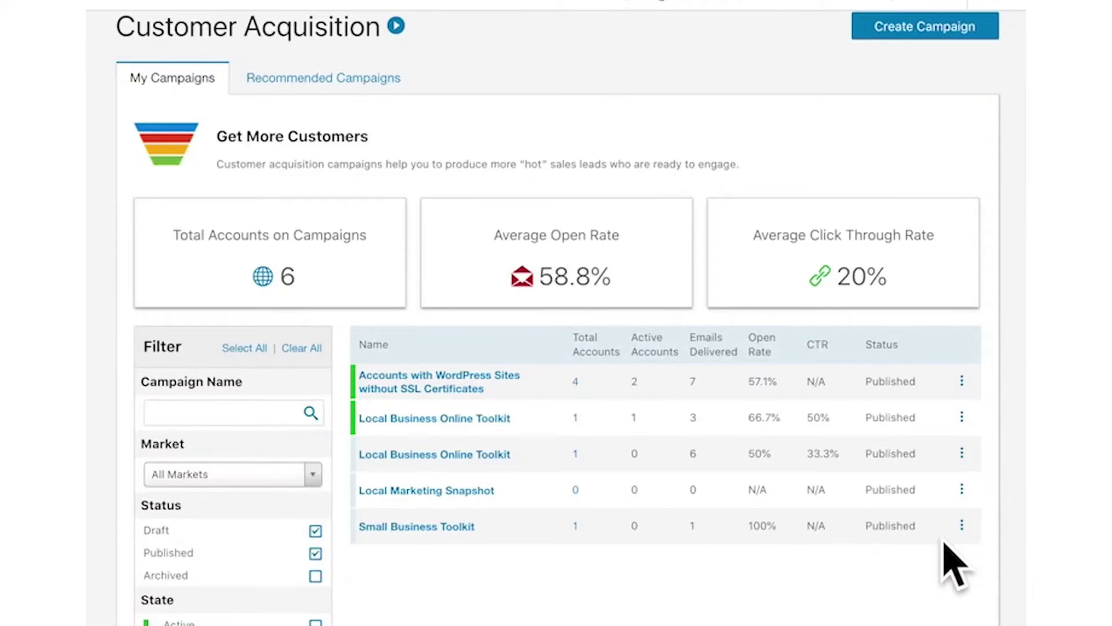
Page the Local Business Online Toolkit preview from Event 1 to the Day 14 email, then open Upgrade Social Marketing's workflow.
{"action": "left_click", "coordinate": [962, 417]}
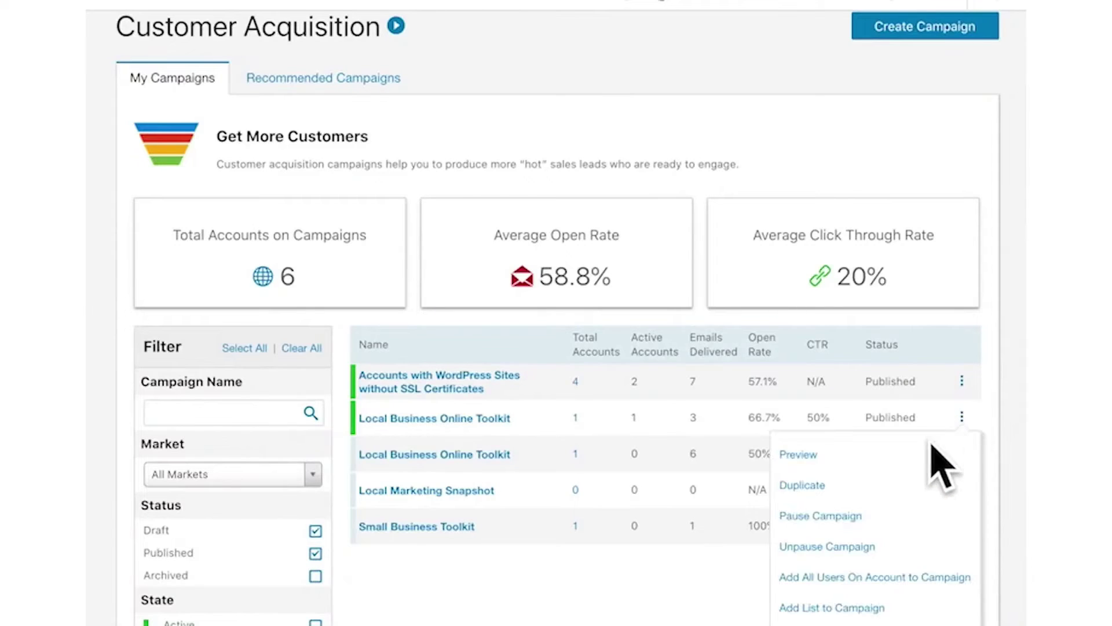
{"action": "left_click", "coordinate": [825, 455]}
{"action": "scroll", "coordinate": [608, 348], "scroll_direction": "down", "scroll_amount": 2}
{"action": "left_click", "coordinate": [432, 29]}
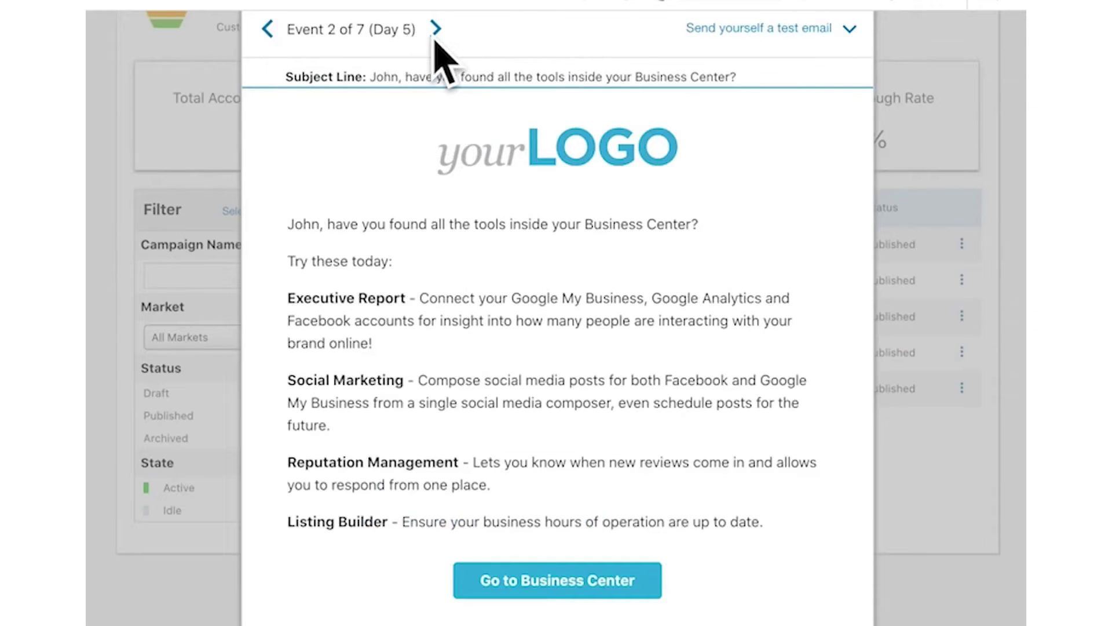
{"action": "left_click", "coordinate": [436, 27]}
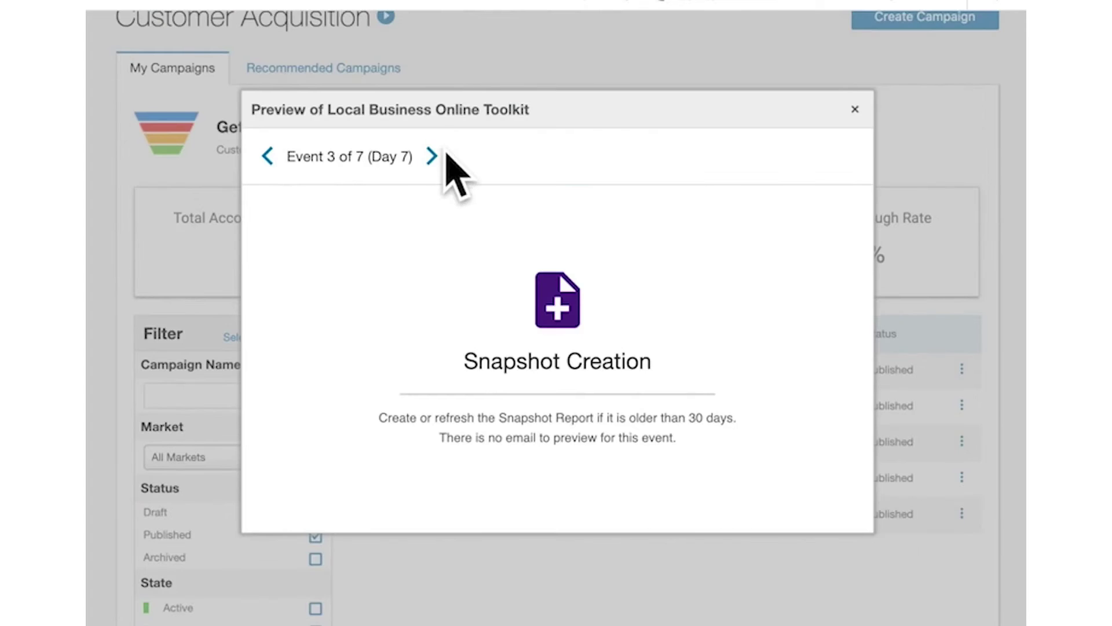
{"action": "left_click", "coordinate": [436, 28]}
{"action": "left_click", "coordinate": [438, 31]}
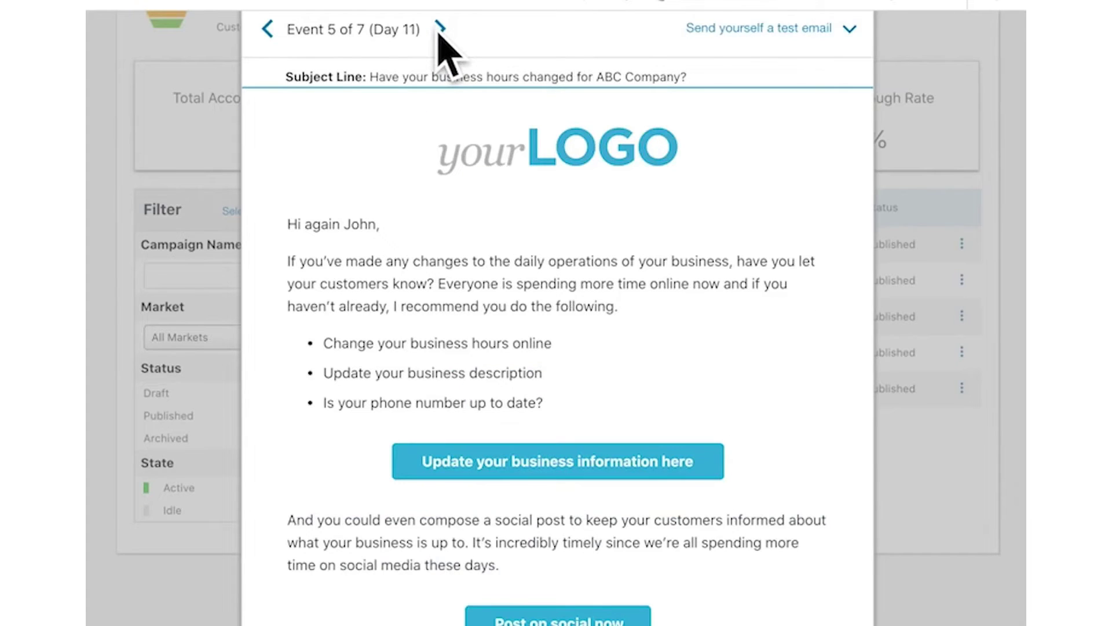
{"action": "left_click", "coordinate": [440, 28]}
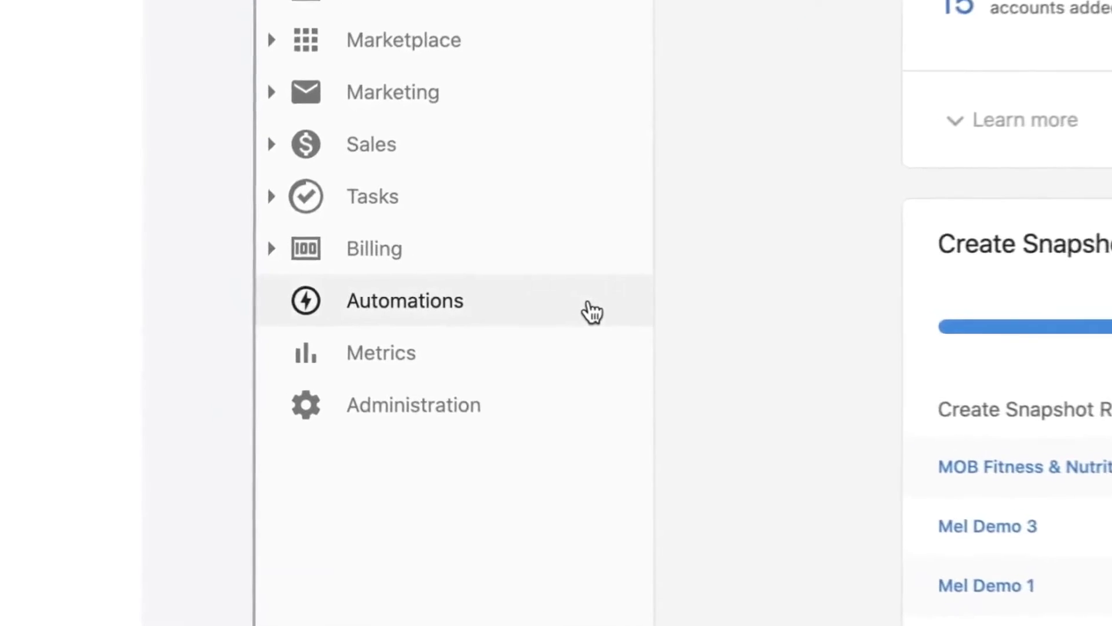
{"action": "left_click", "coordinate": [587, 311]}
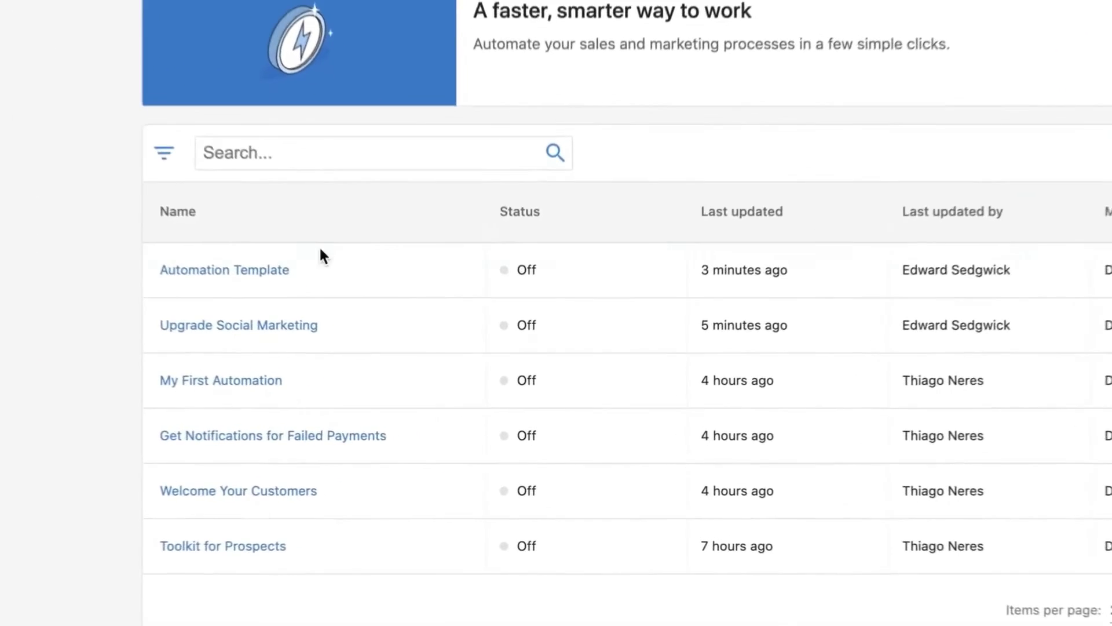
{"action": "left_click", "coordinate": [307, 325]}
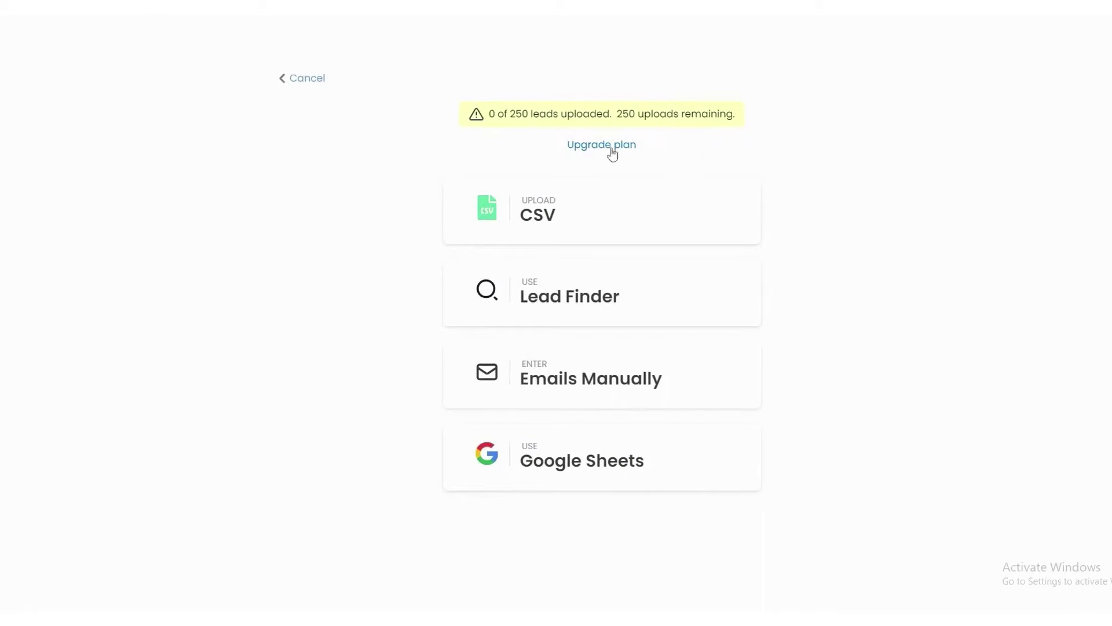
Set the test campaign's value per positive lead to $500 in Analytics, then show its Activity tab.
{"action": "left_click", "coordinate": [291, 82]}
{"action": "left_click", "coordinate": [249, 99]}
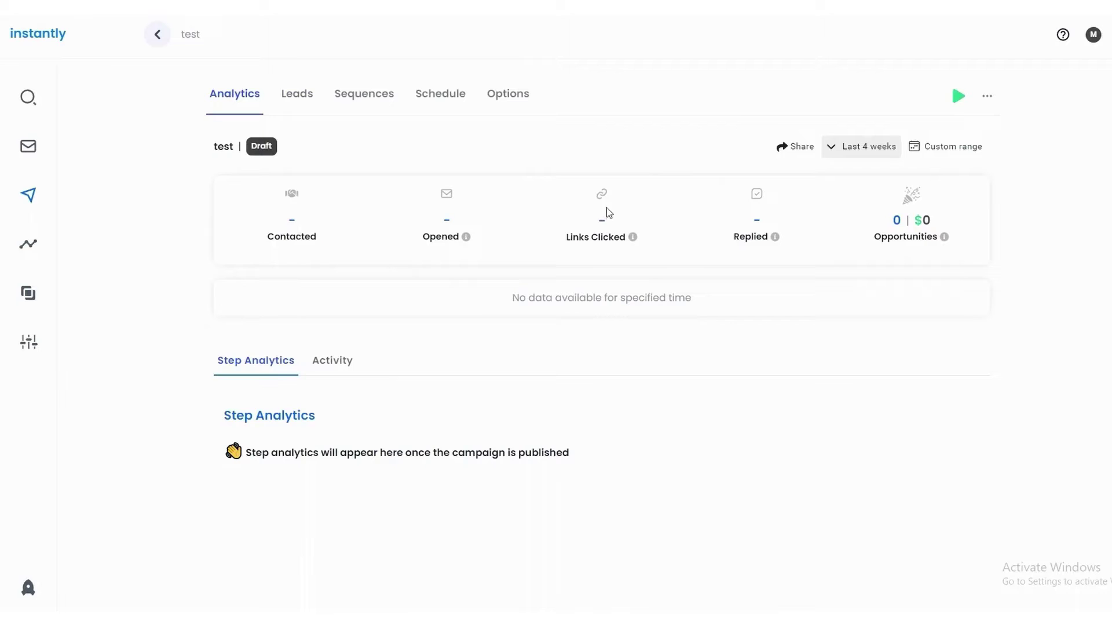
{"action": "mouse_move", "coordinate": [774, 242]}
{"action": "mouse_move", "coordinate": [946, 241]}
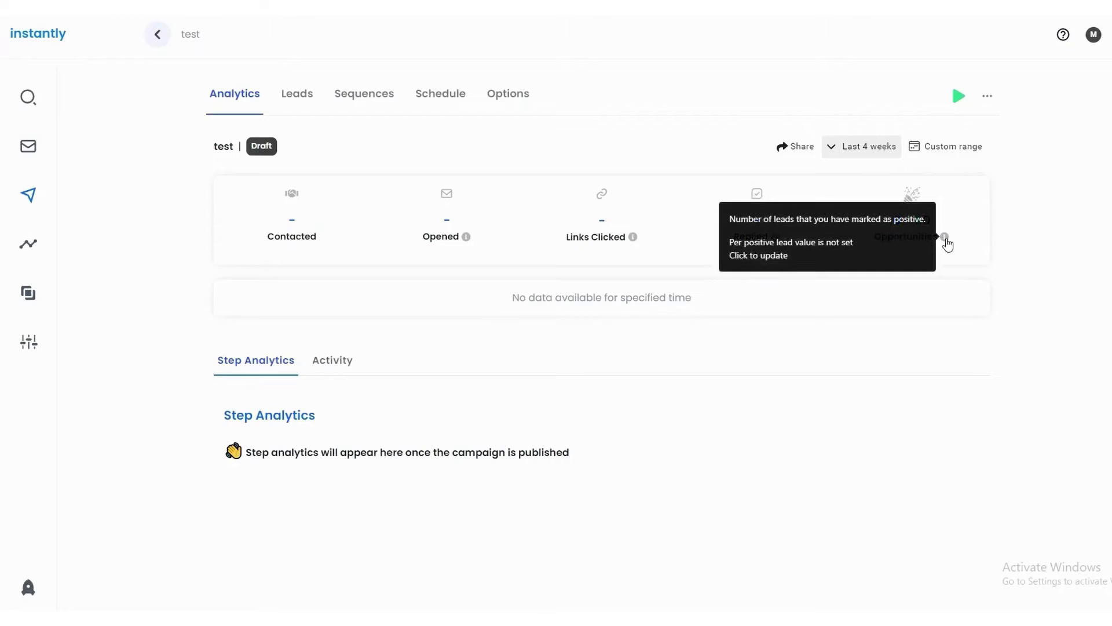
{"action": "left_click", "coordinate": [835, 249]}
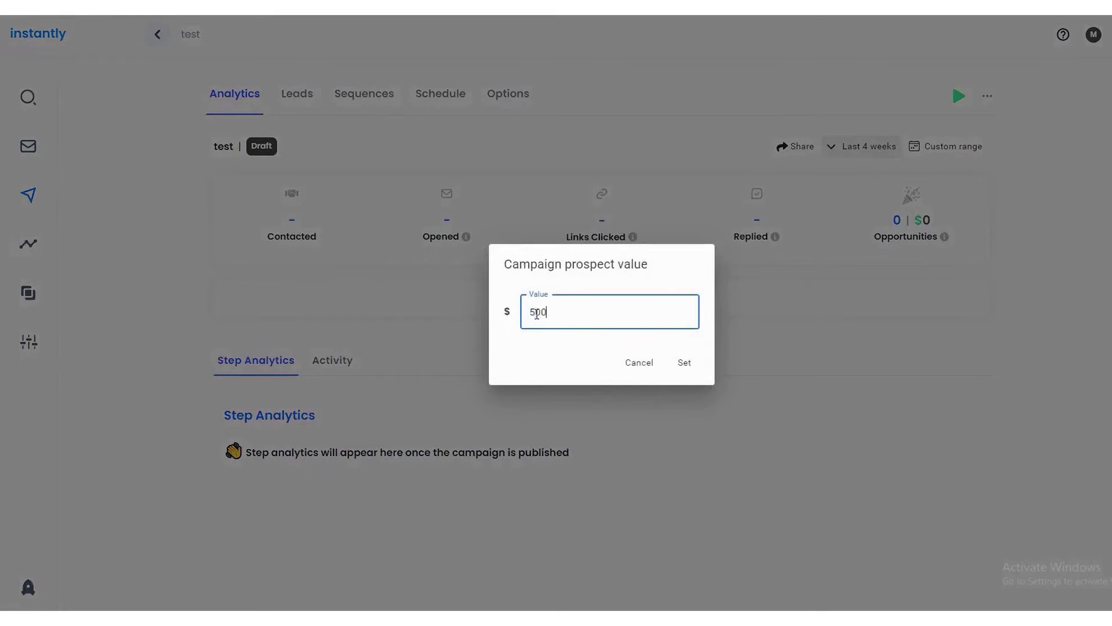
{"action": "left_click", "coordinate": [685, 363]}
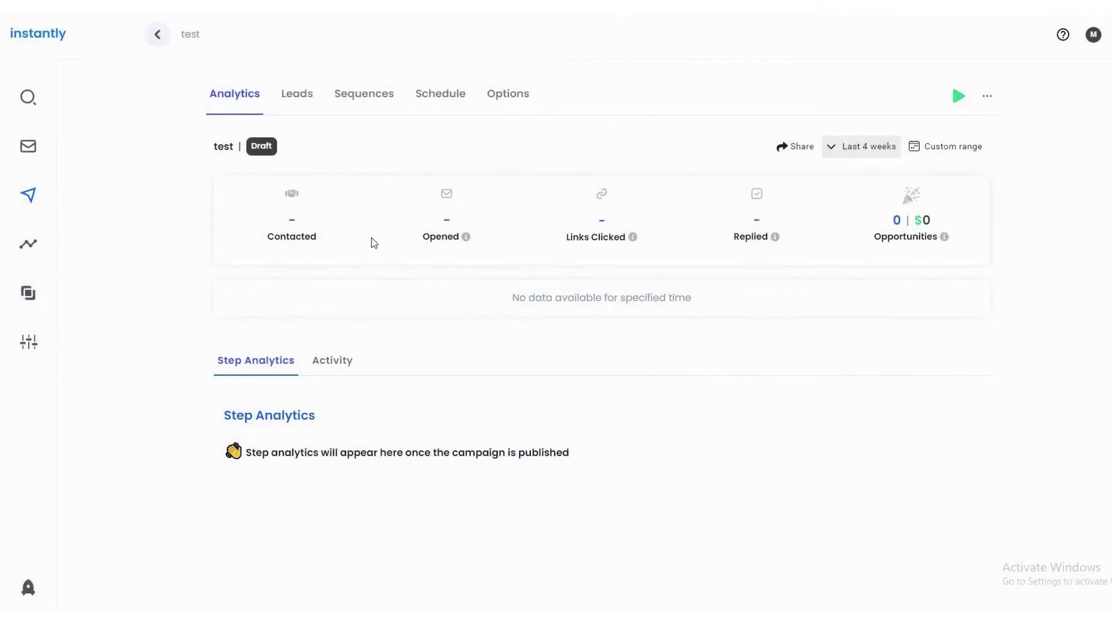
{"action": "mouse_move", "coordinate": [945, 240]}
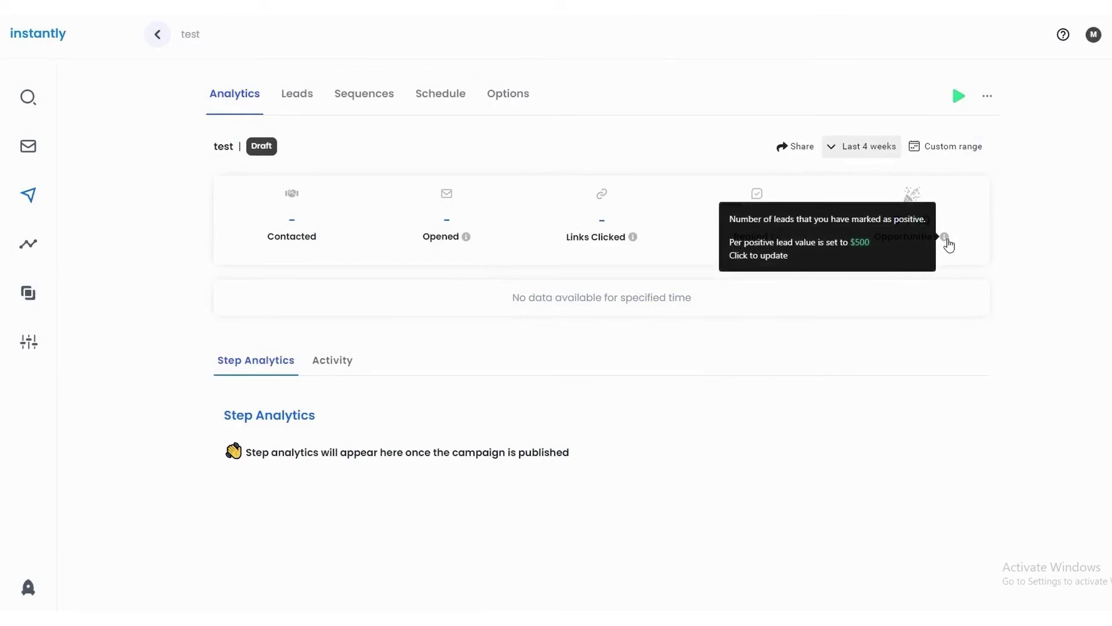
{"action": "left_click", "coordinate": [333, 370]}
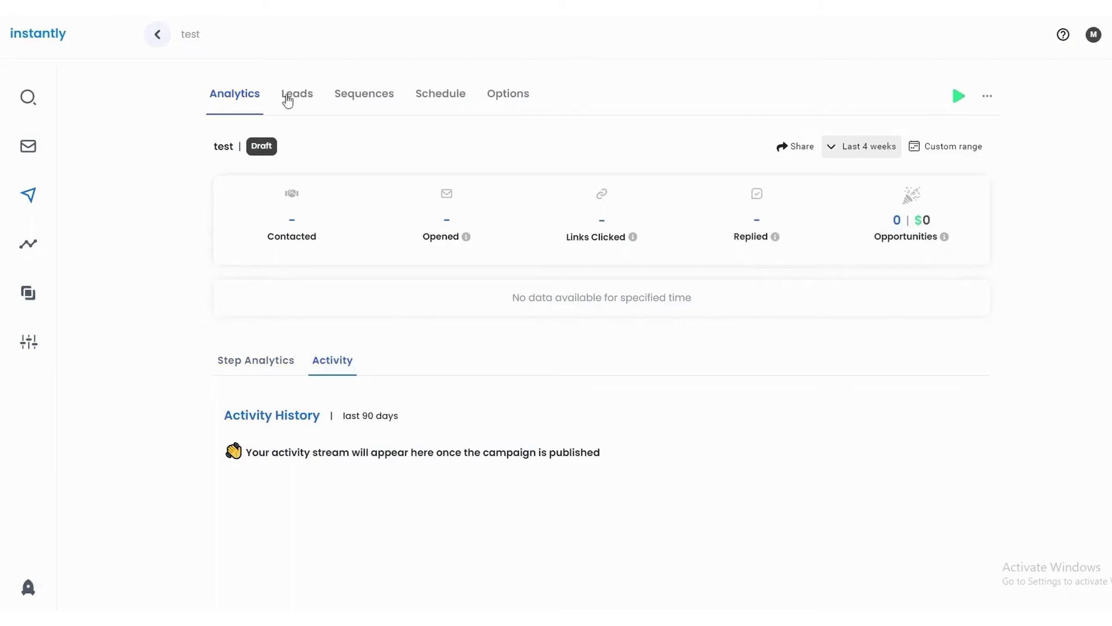
Add second, third and fourth steps to the campaign's email sequence.
{"action": "left_click", "coordinate": [306, 99]}
{"action": "left_click", "coordinate": [362, 97]}
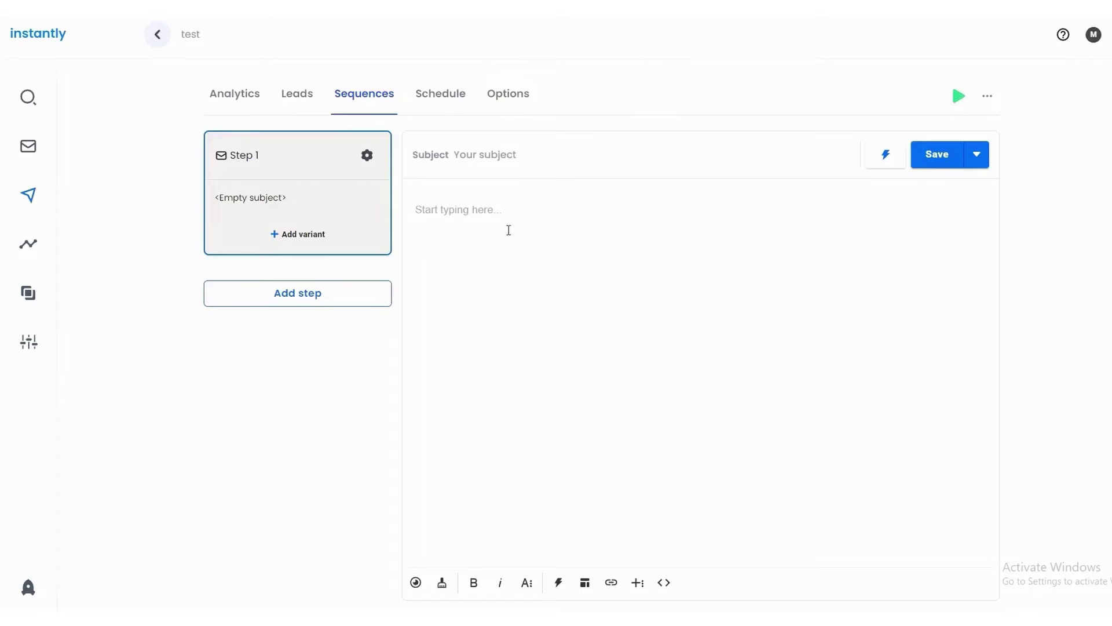
{"action": "left_click", "coordinate": [304, 296]}
{"action": "left_click", "coordinate": [304, 476]}
{"action": "left_click", "coordinate": [299, 588]}
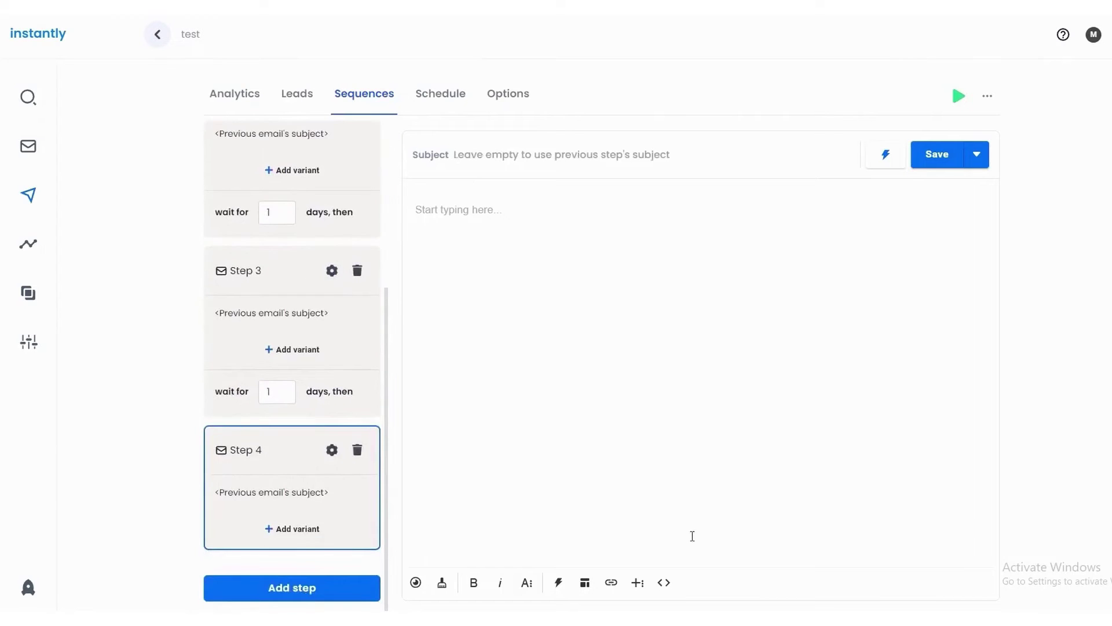
Set the campaign's weekday sending window to 8:30 AM through 7:30 PM.
{"action": "left_click", "coordinate": [988, 96]}
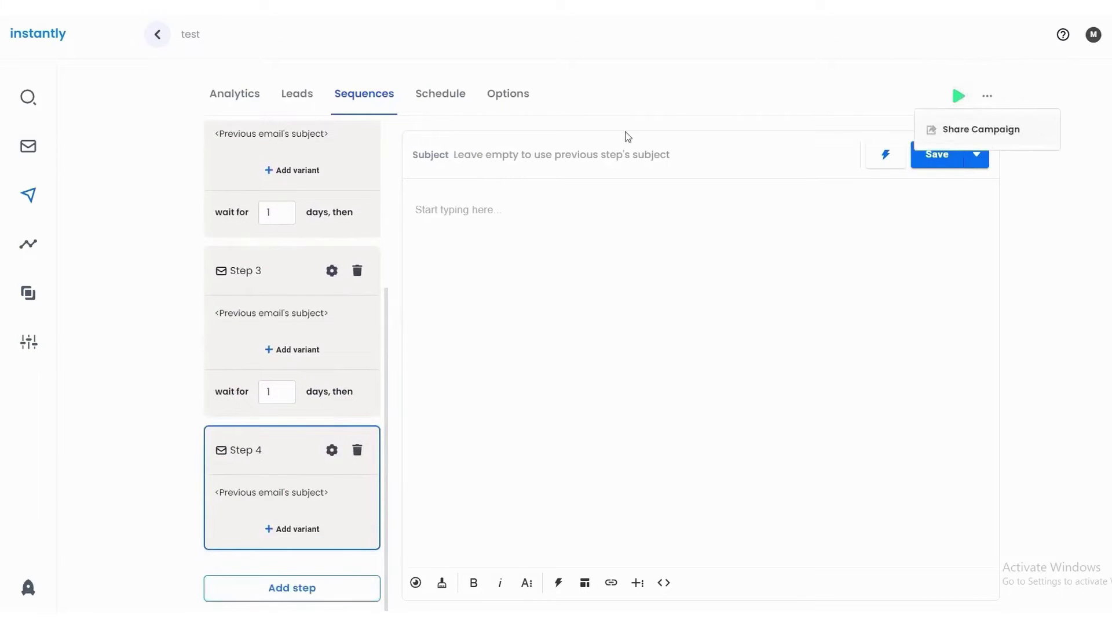
{"action": "left_click", "coordinate": [442, 94]}
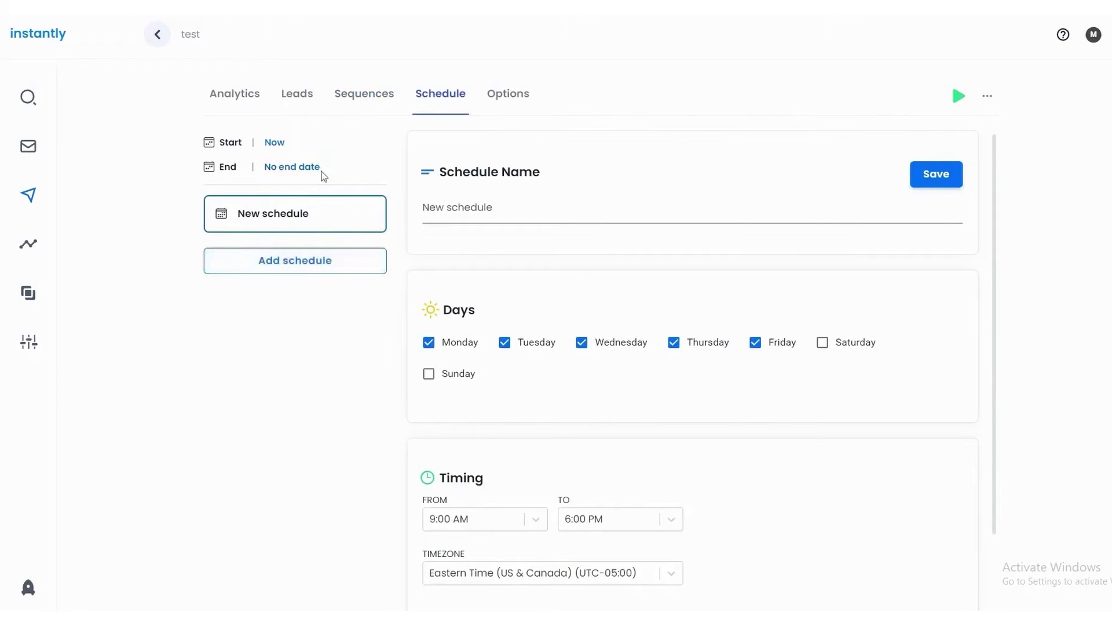
{"action": "scroll", "coordinate": [853, 190], "scroll_direction": "down", "scroll_amount": 1}
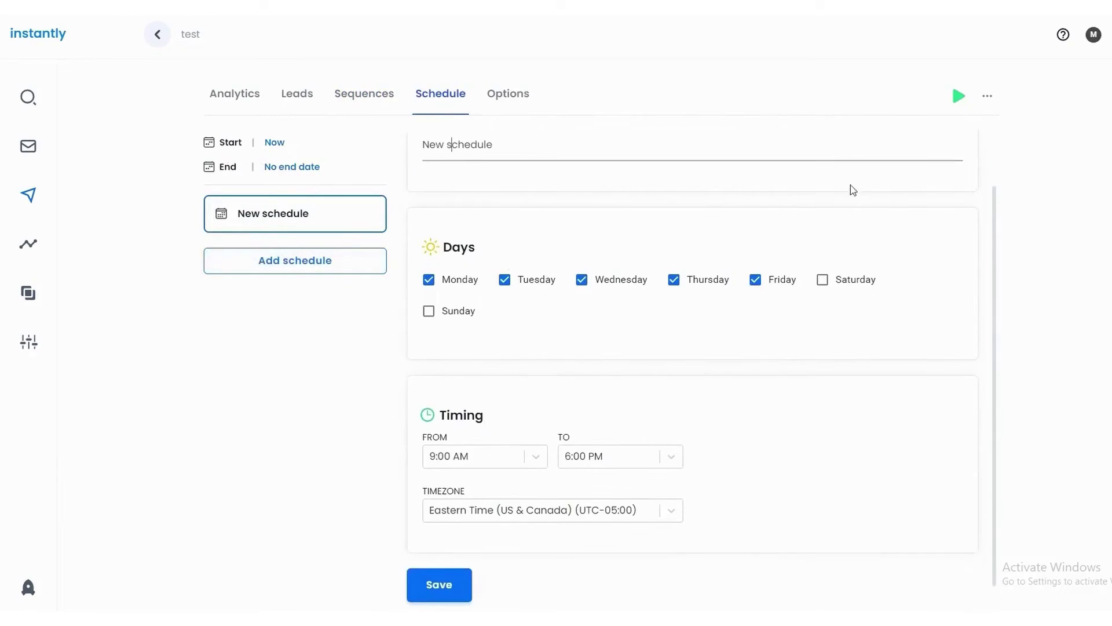
{"action": "scroll", "coordinate": [458, 311], "scroll_direction": "down", "scroll_amount": 1}
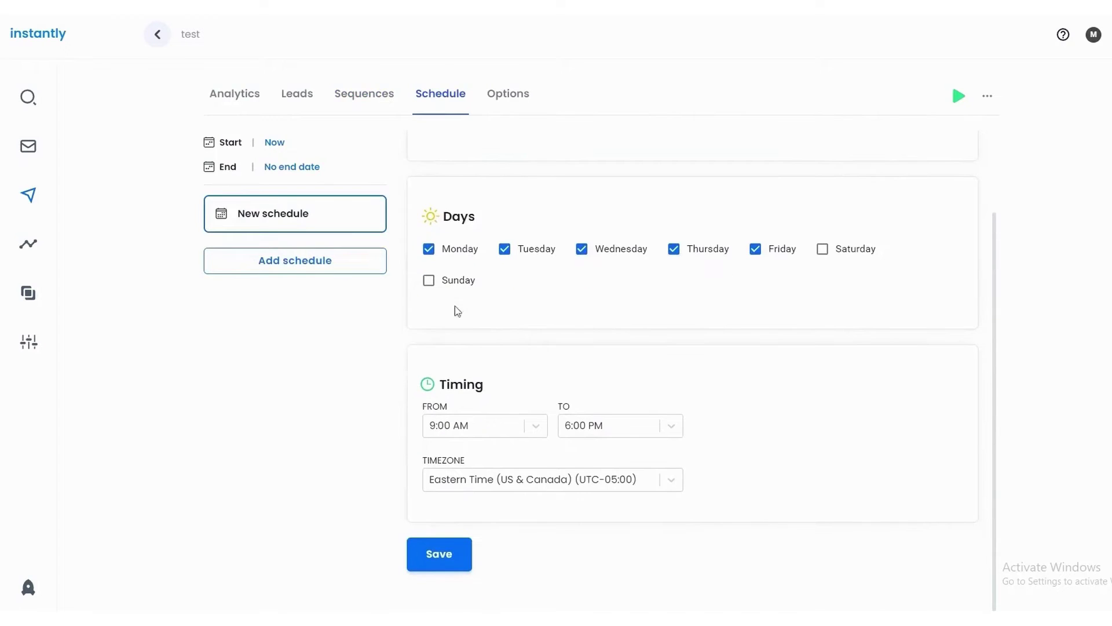
{"action": "left_click", "coordinate": [666, 429]}
{"action": "left_click", "coordinate": [464, 426]}
{"action": "left_click", "coordinate": [459, 362]}
{"action": "left_click", "coordinate": [633, 432]}
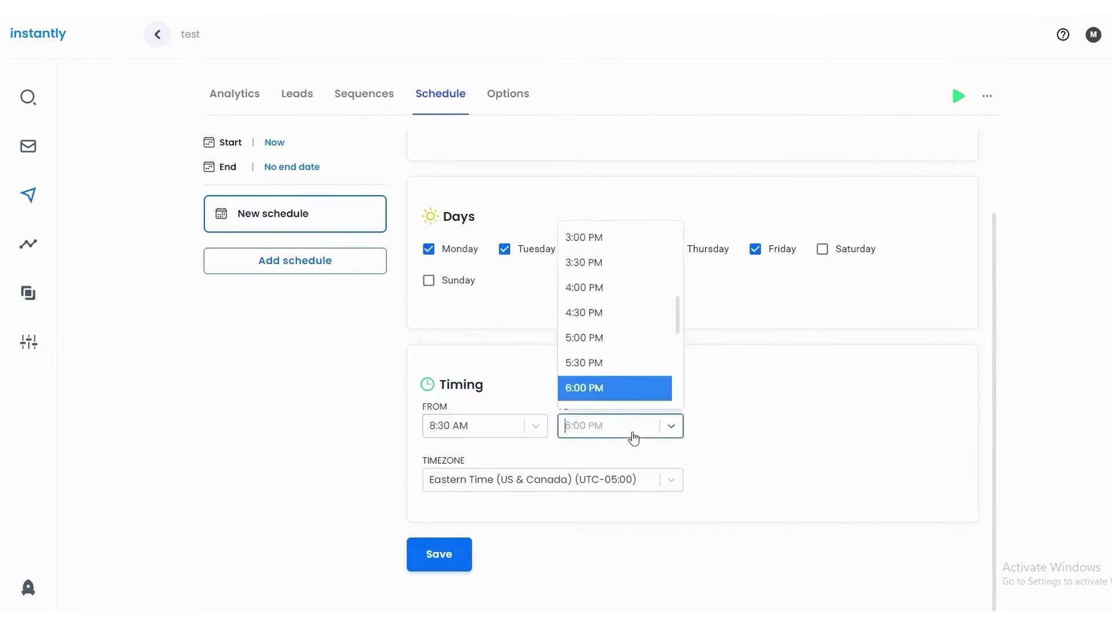
{"action": "left_click", "coordinate": [603, 389]}
Choose Atlantic Time (Canada), save the schedule, and review the Options tab's sending accounts.
{"action": "left_click", "coordinate": [672, 480]}
{"action": "scroll", "coordinate": [536, 408], "scroll_direction": "down", "scroll_amount": 3}
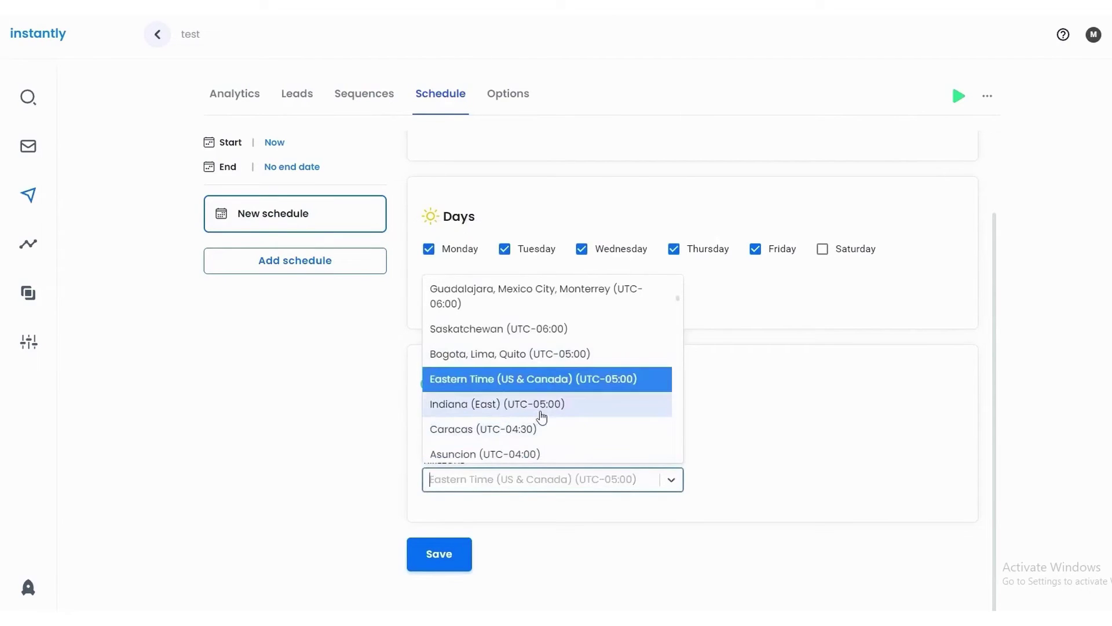
{"action": "left_click", "coordinate": [472, 421]}
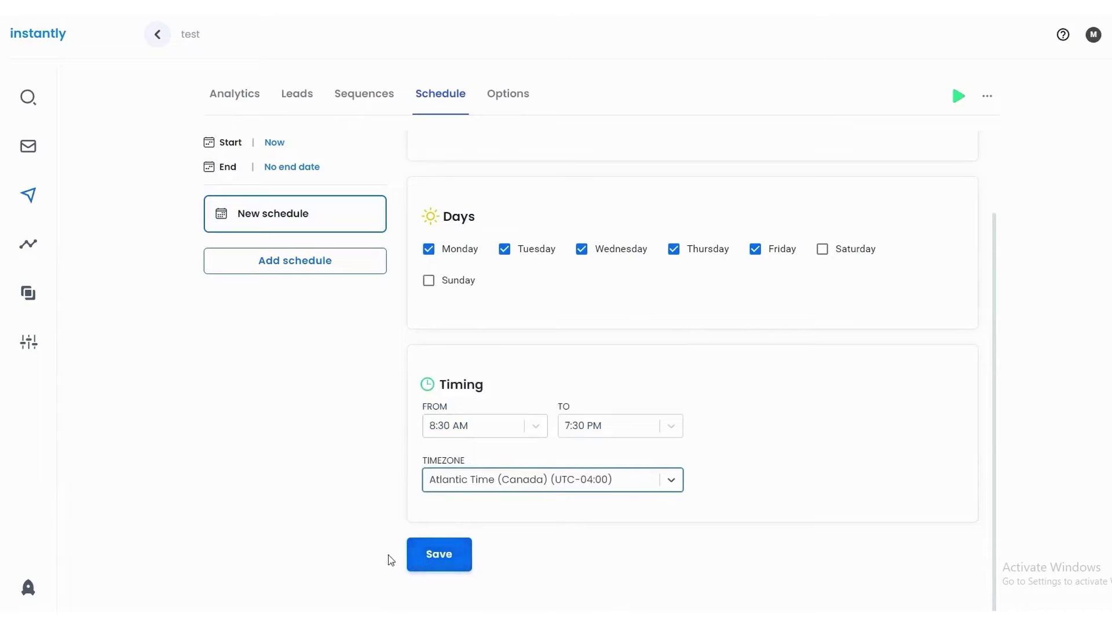
{"action": "left_click", "coordinate": [439, 556]}
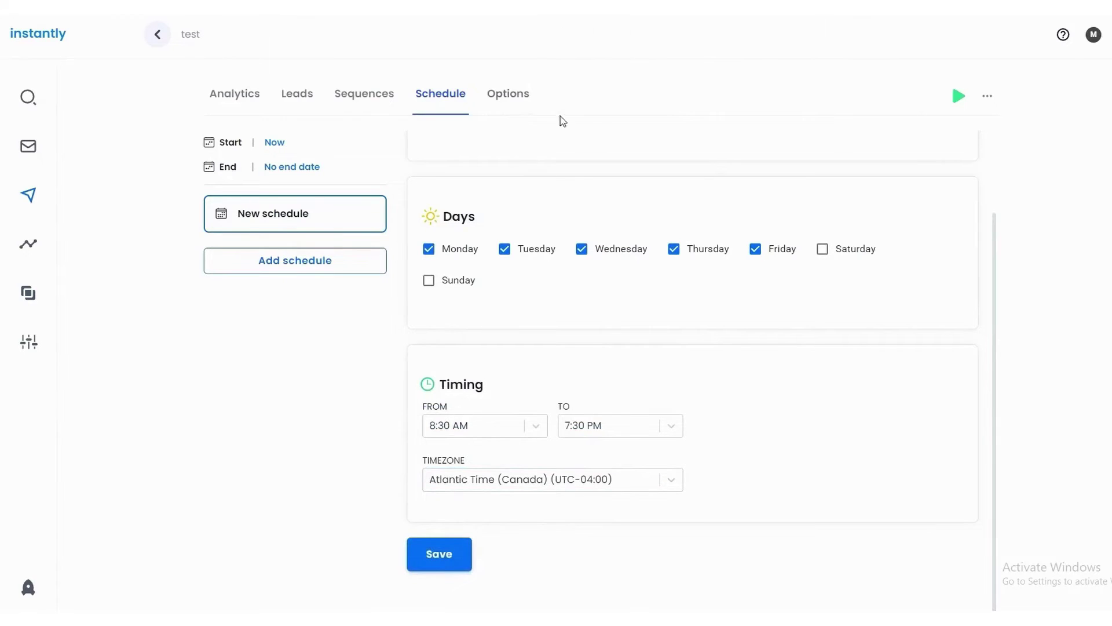
{"action": "left_click", "coordinate": [503, 98]}
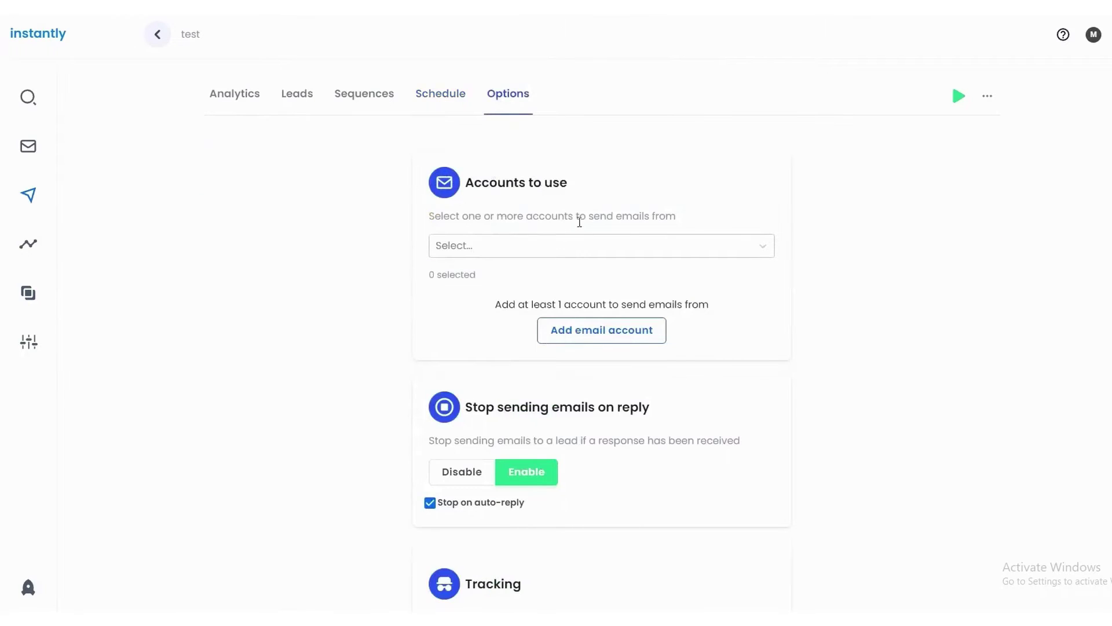
{"action": "left_click", "coordinate": [554, 248]}
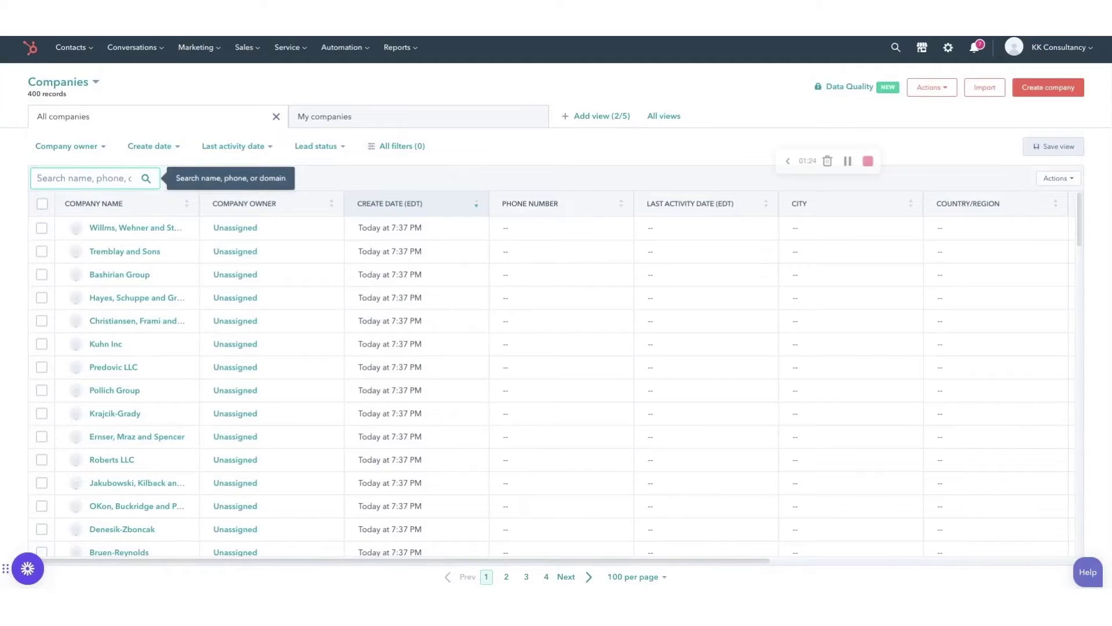
Search companies for 'Will', then 'Robert', and switch the record list to Deals.
{"action": "type", "text": "Will"}
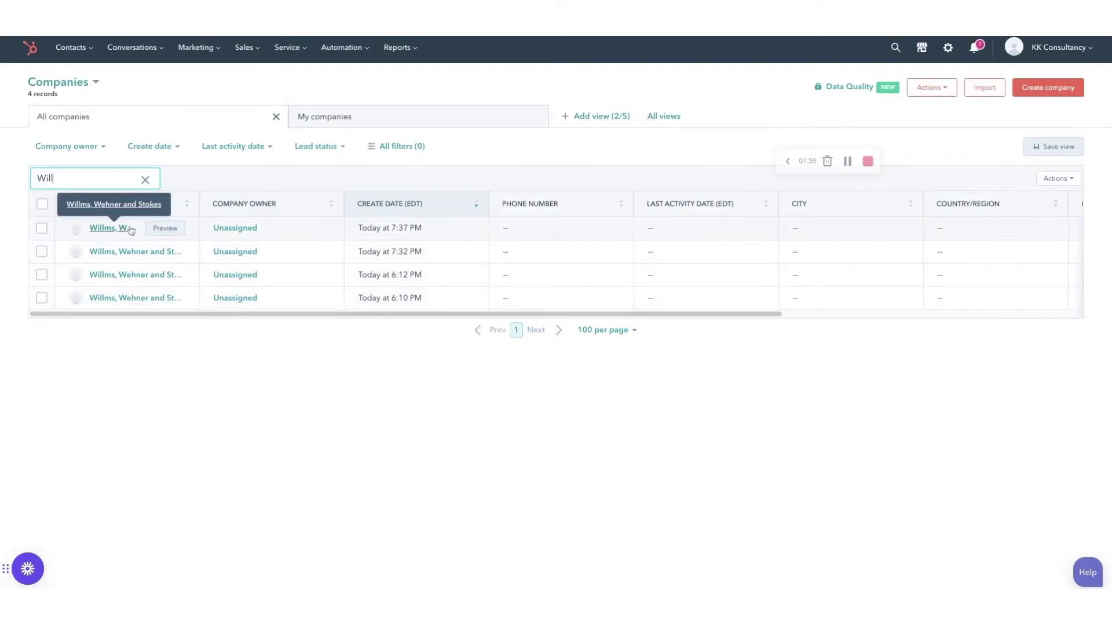
{"action": "double_click", "coordinate": [87, 179]}
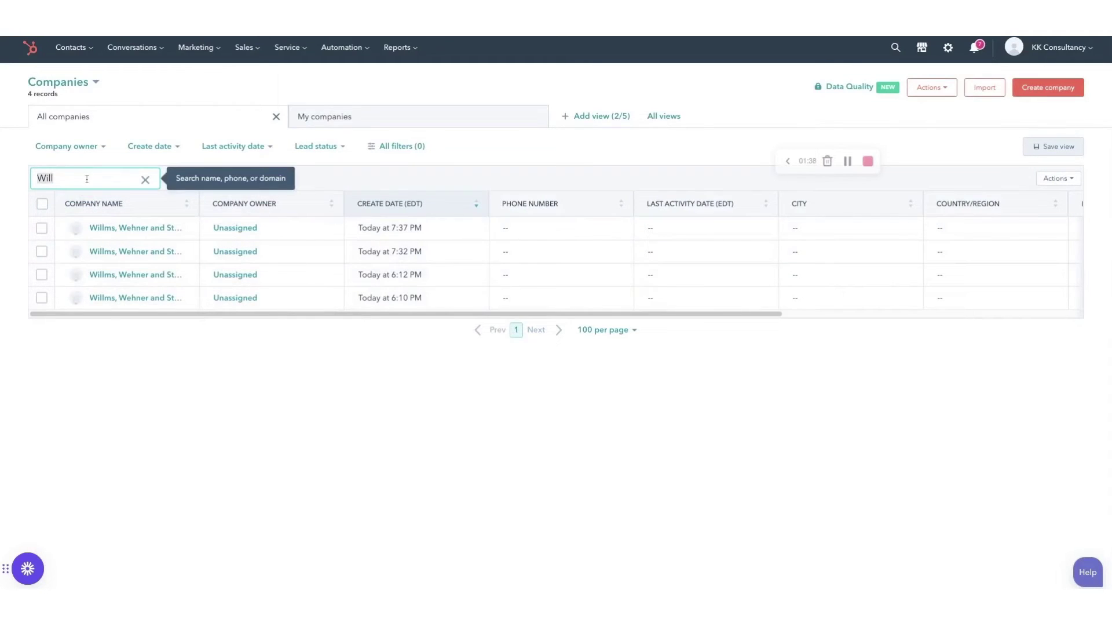
{"action": "key", "text": "BackSpace"}
{"action": "type", "text": "Robert"}
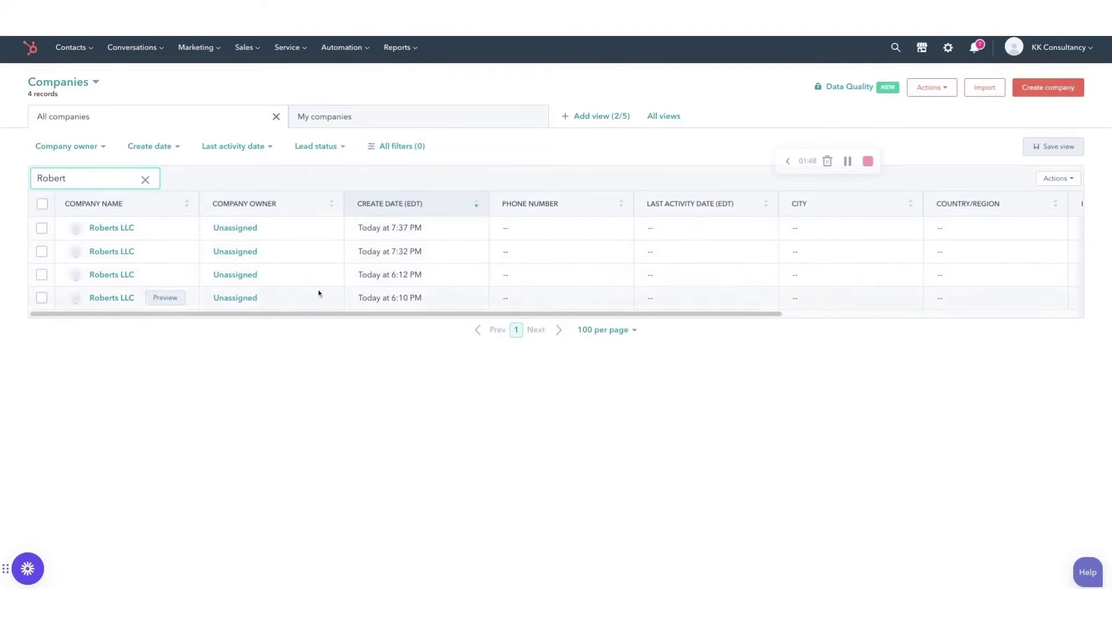
{"action": "left_click", "coordinate": [75, 82]}
{"action": "left_click", "coordinate": [73, 186]}
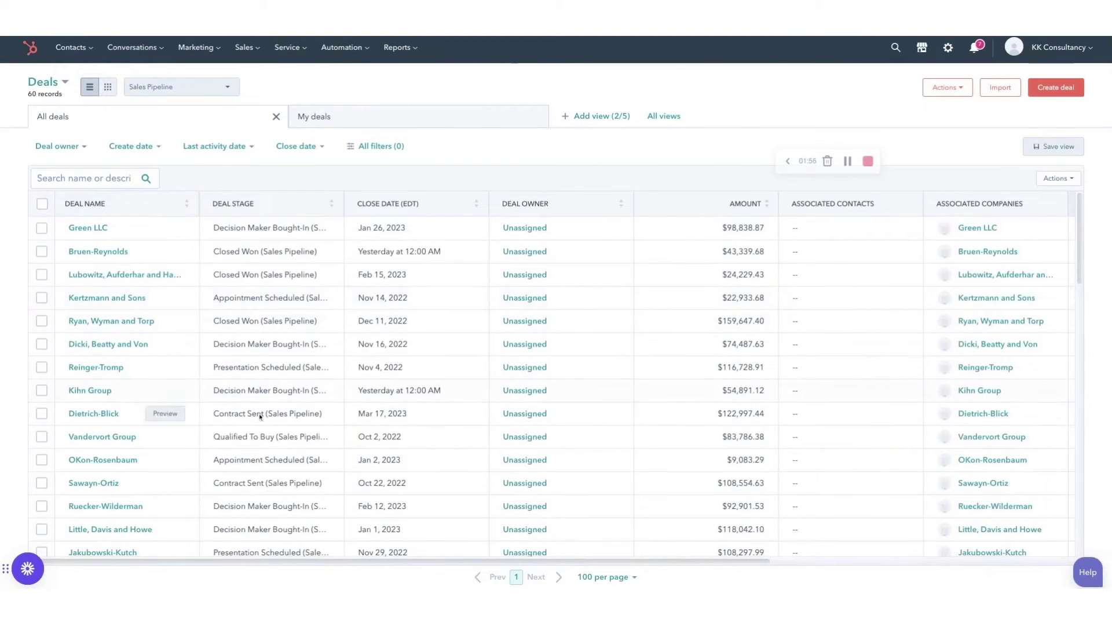
Show deals as a board, drag Kertzmann and Sons toward Qualified to Buy, then open it.
{"action": "left_click", "coordinate": [108, 86]}
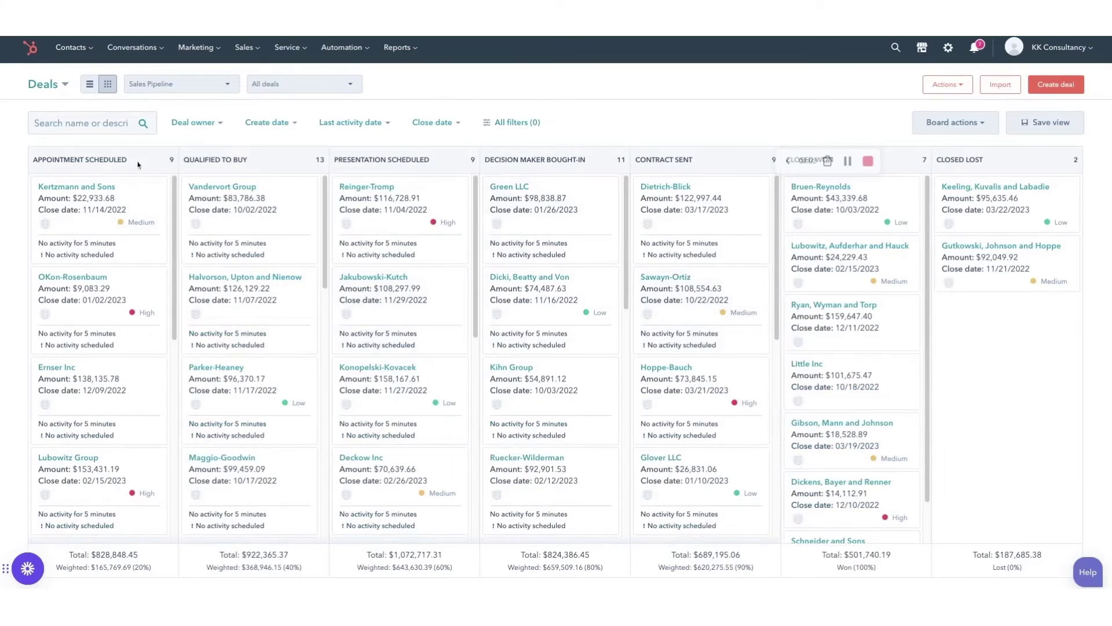
{"action": "left_click_drag", "start_coordinate": [790, 160], "coordinate": [811, 71]}
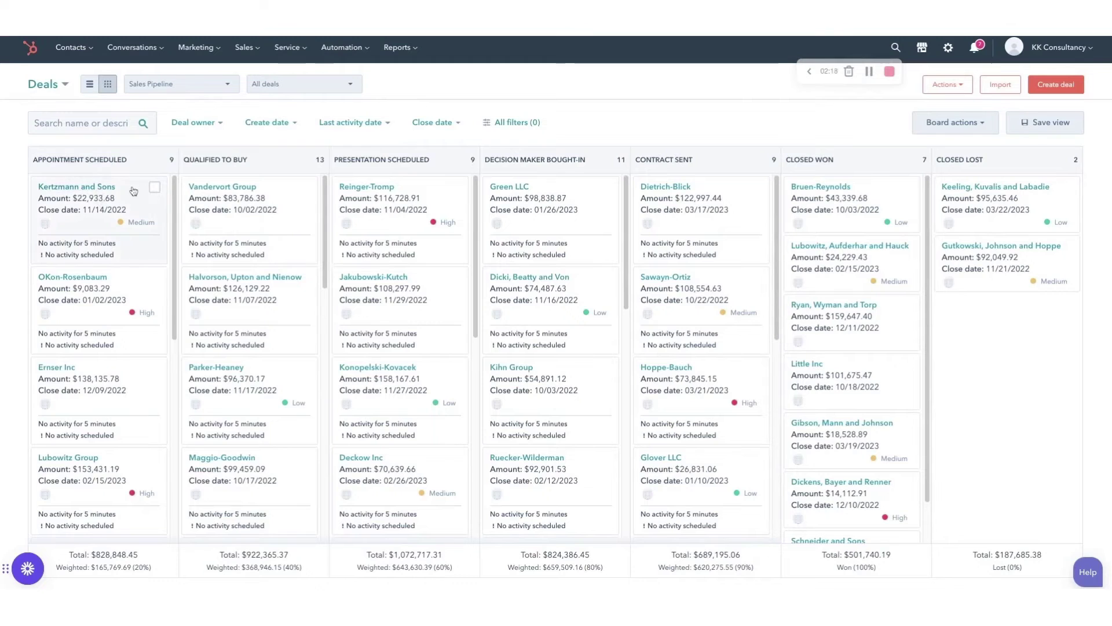
{"action": "left_click_drag", "start_coordinate": [133, 192], "coordinate": [124, 229]}
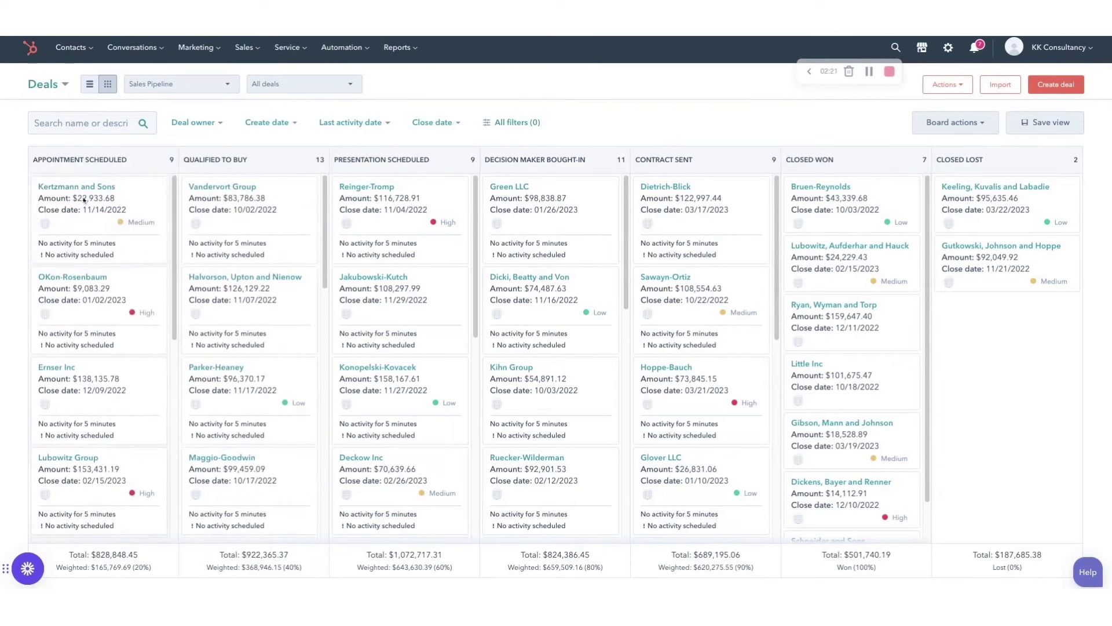
{"action": "left_click", "coordinate": [123, 231]}
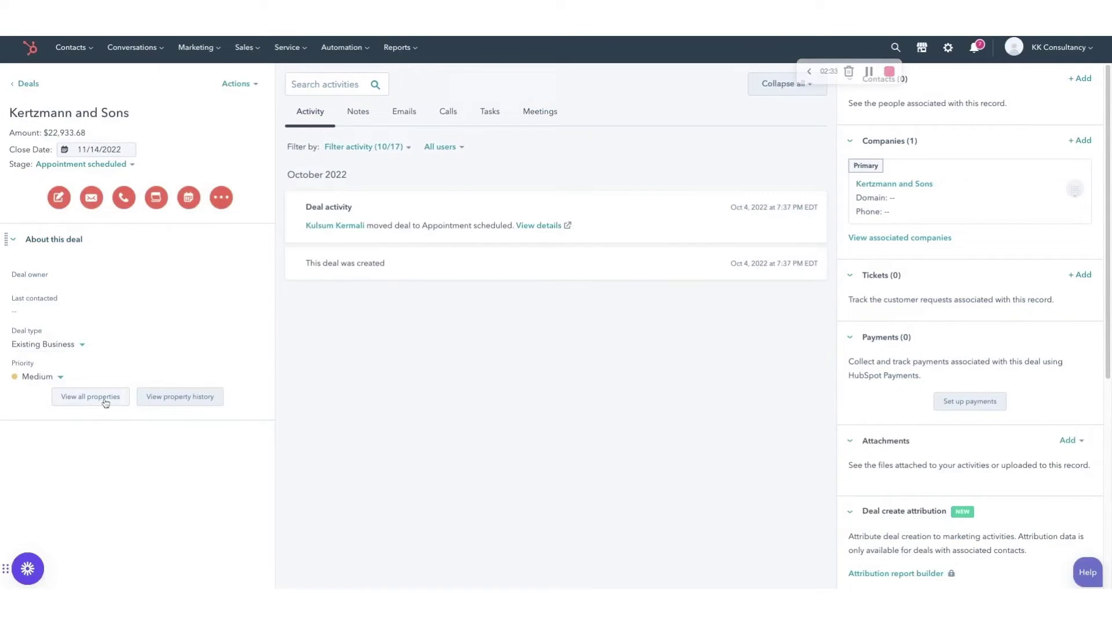
Browse the deal's Notes, Emails, Calls and Tasks tabs.
{"action": "left_click", "coordinate": [358, 115]}
{"action": "left_click", "coordinate": [407, 117]}
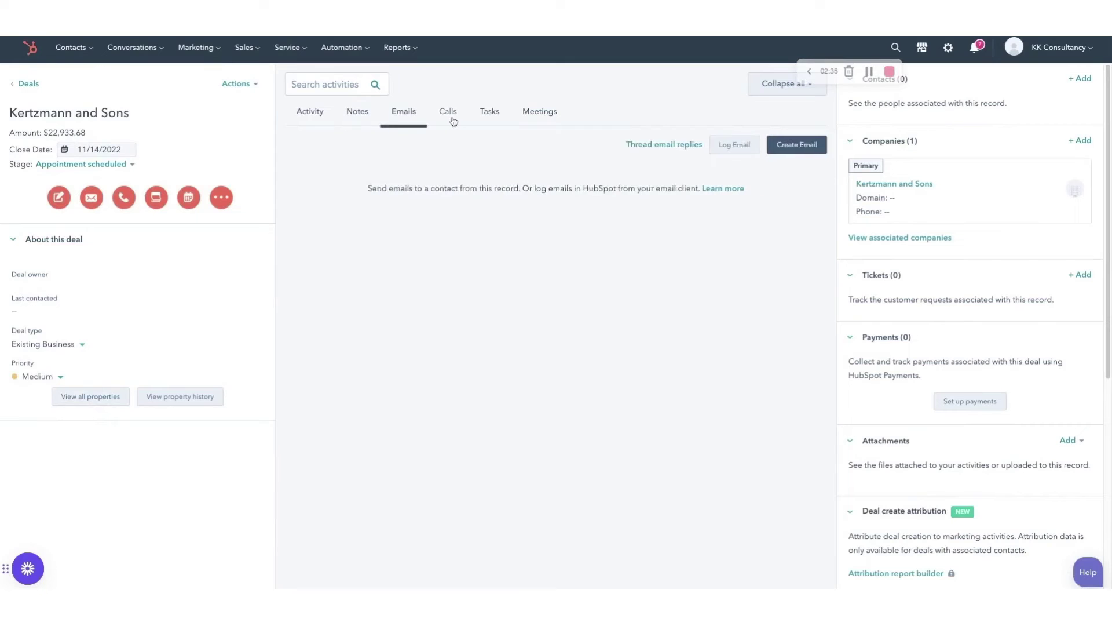
{"action": "left_click", "coordinate": [450, 116]}
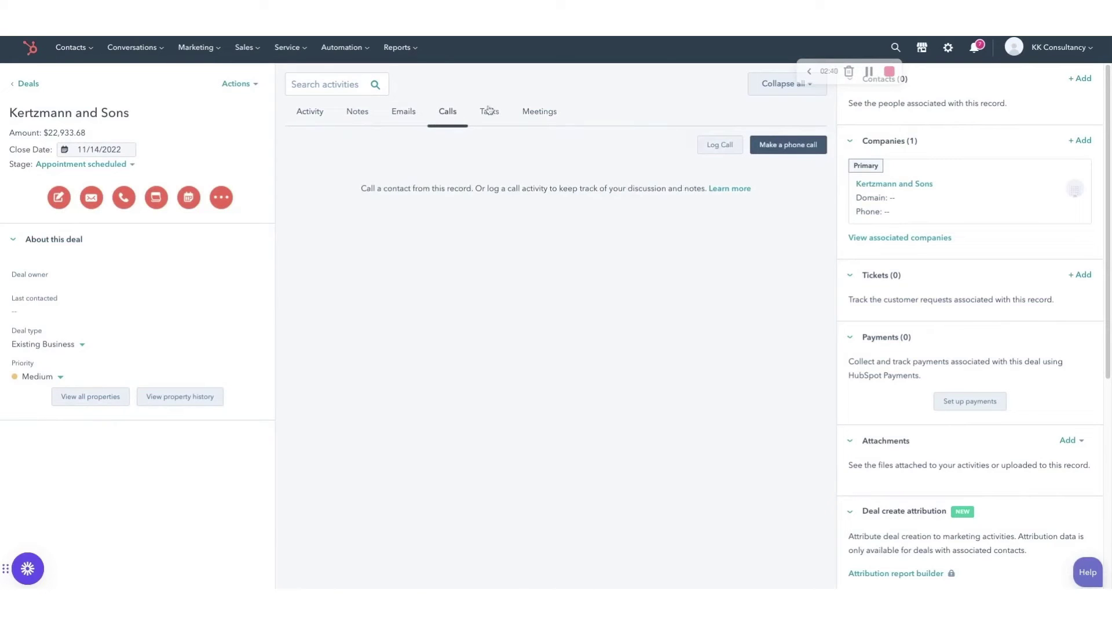
{"action": "left_click", "coordinate": [490, 110]}
Draft a task with a different assignee, discard it, and return to the deals board.
{"action": "left_click", "coordinate": [800, 144]}
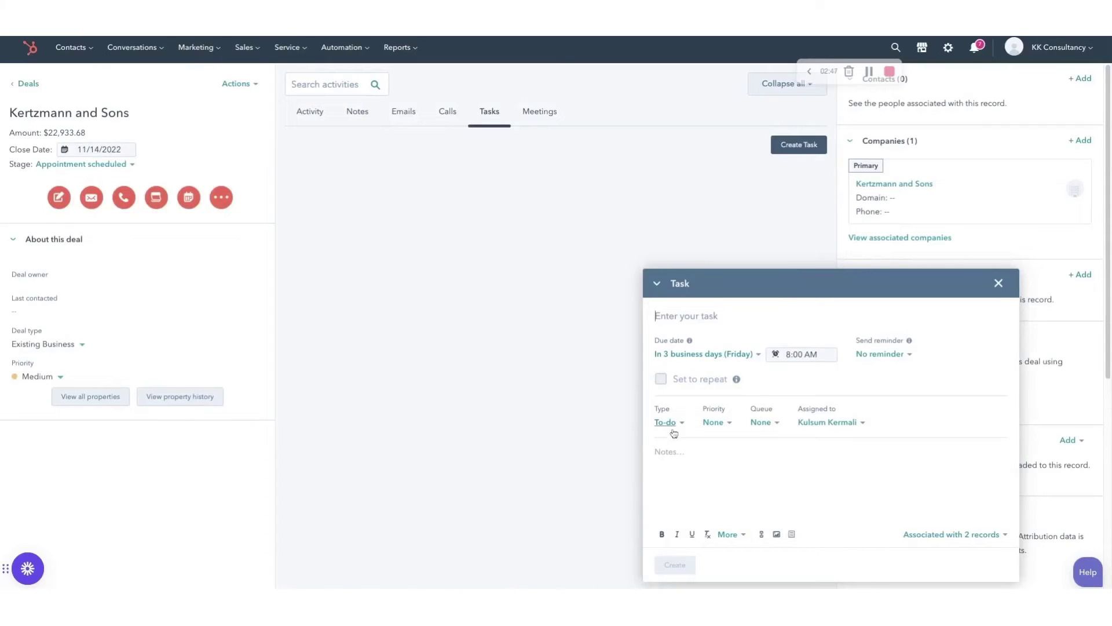
{"action": "left_click", "coordinate": [828, 422]}
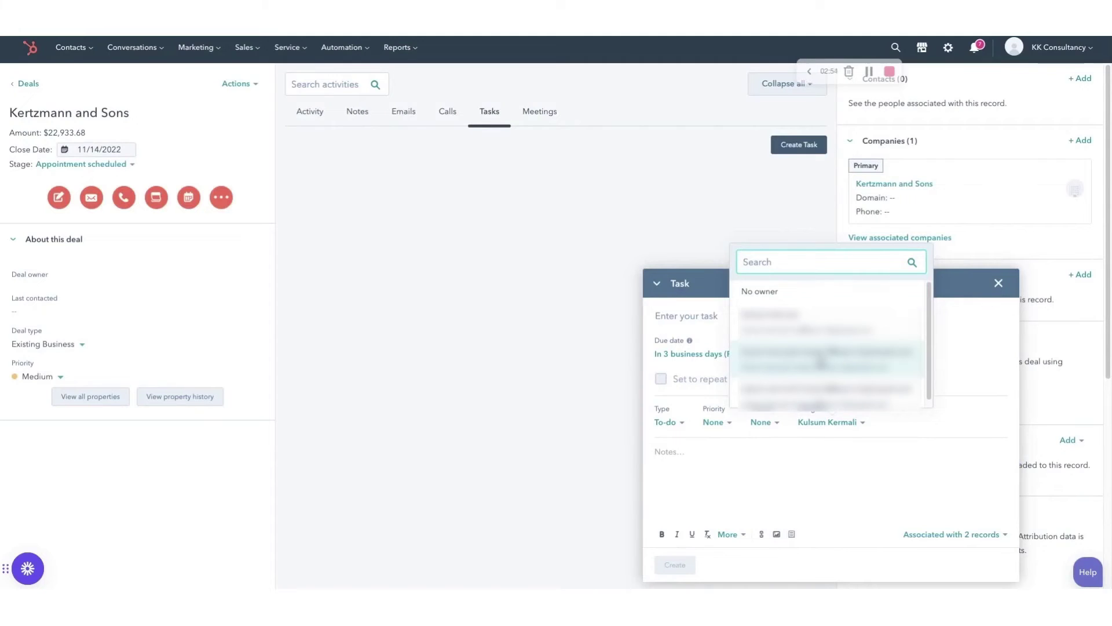
{"action": "left_click", "coordinate": [822, 362]}
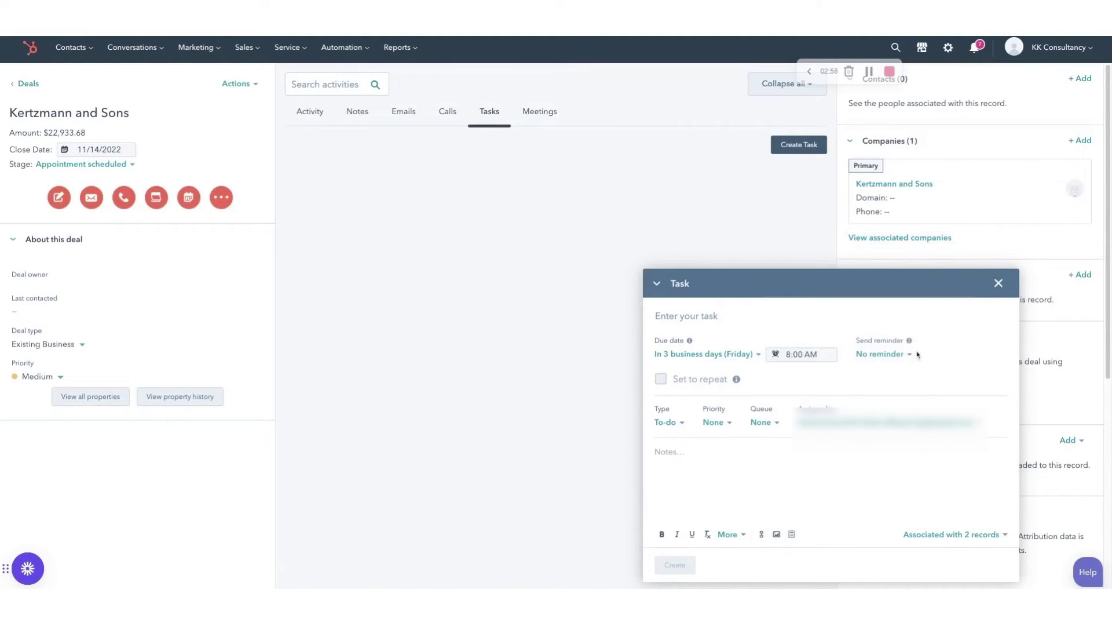
{"action": "left_click", "coordinate": [891, 354]}
{"action": "left_click", "coordinate": [997, 284]}
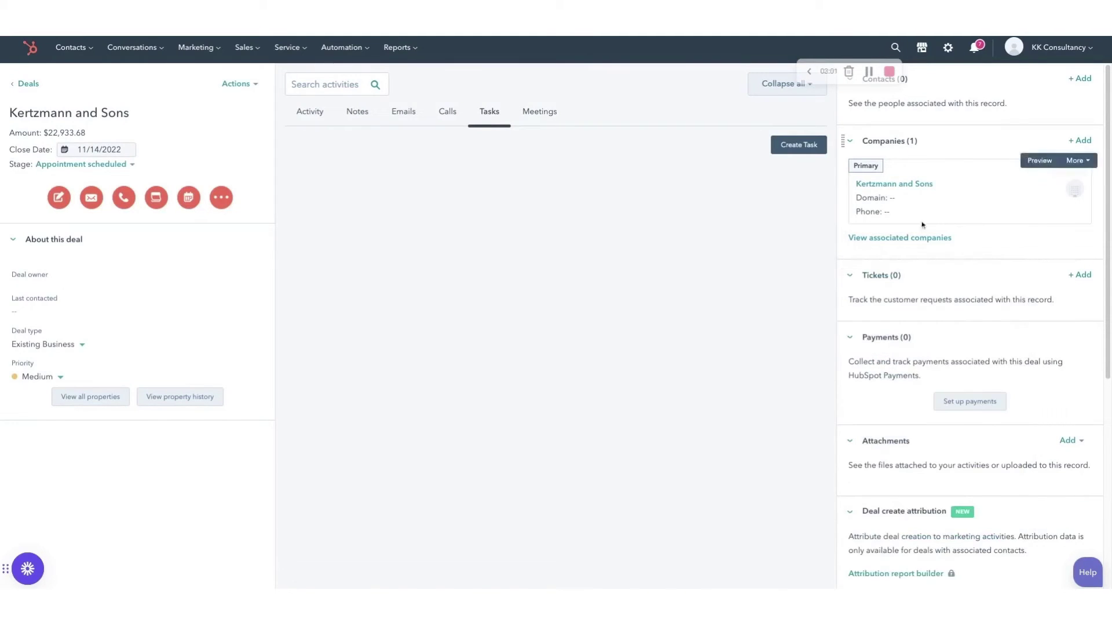
{"action": "scroll", "coordinate": [902, 330], "scroll_direction": "down", "scroll_amount": 2}
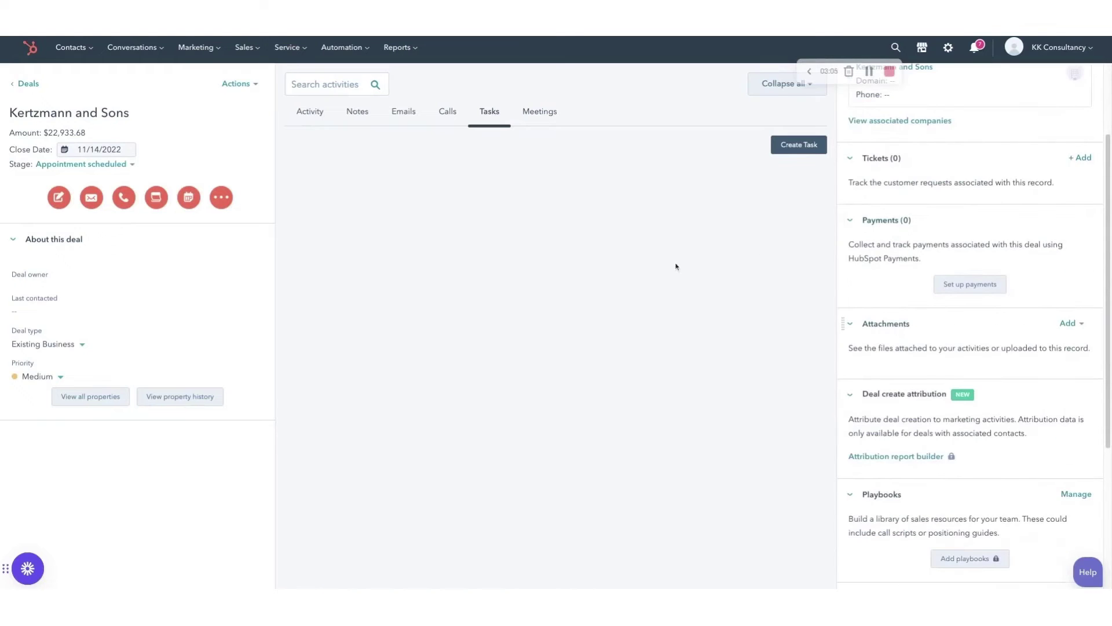
{"action": "left_click", "coordinate": [24, 87]}
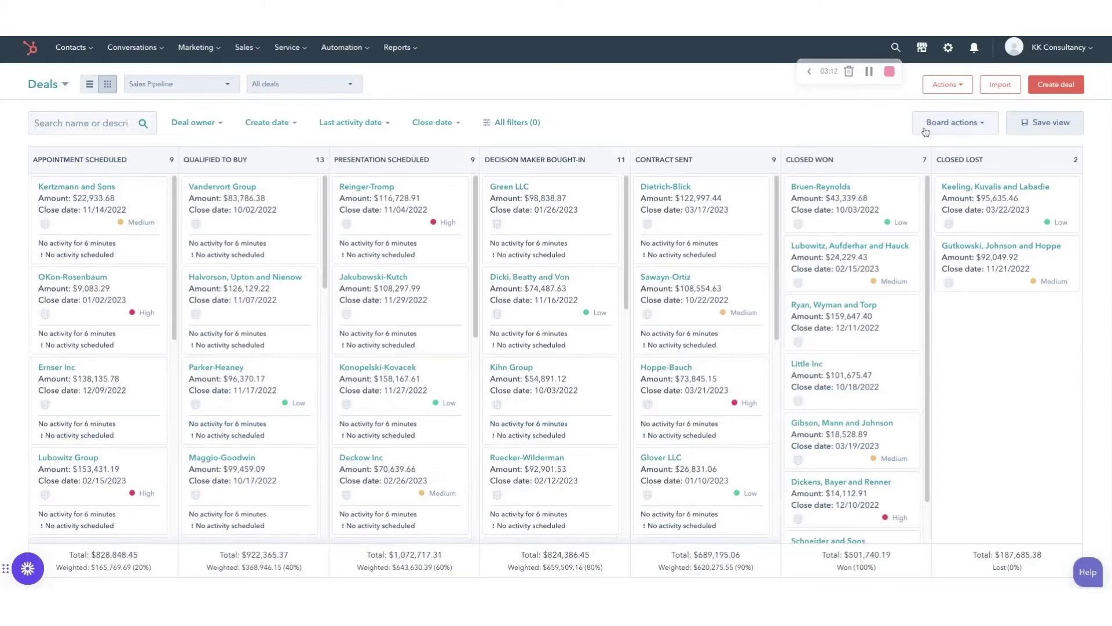
Open Edit stages for the Sales Pipeline, checking the pipeline list and Automate options.
{"action": "left_click", "coordinate": [955, 122]}
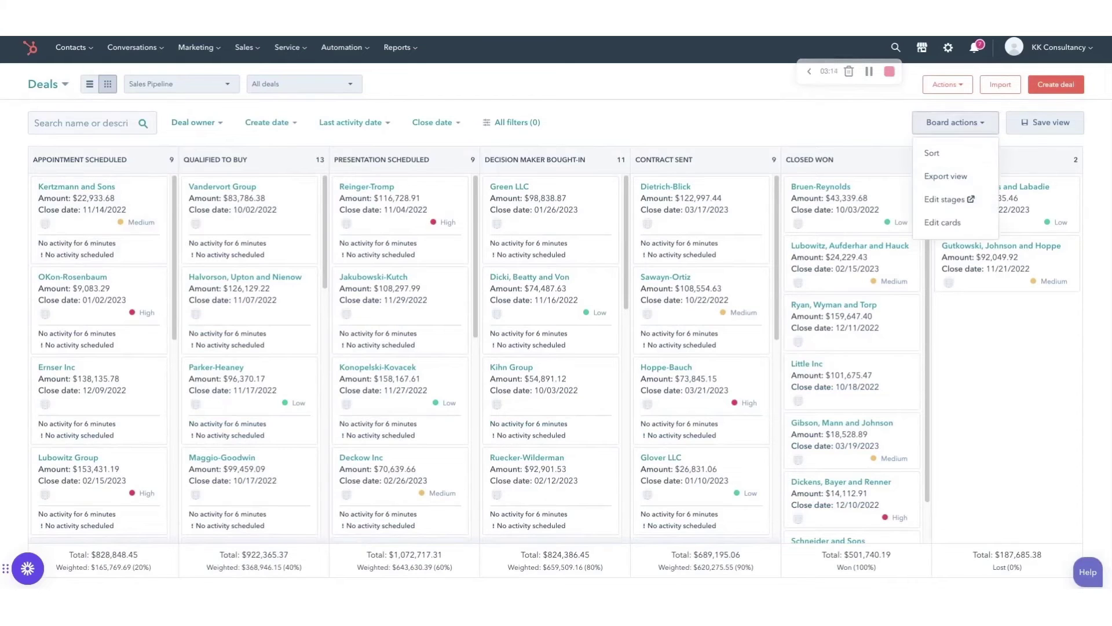
{"action": "left_click", "coordinate": [953, 199]}
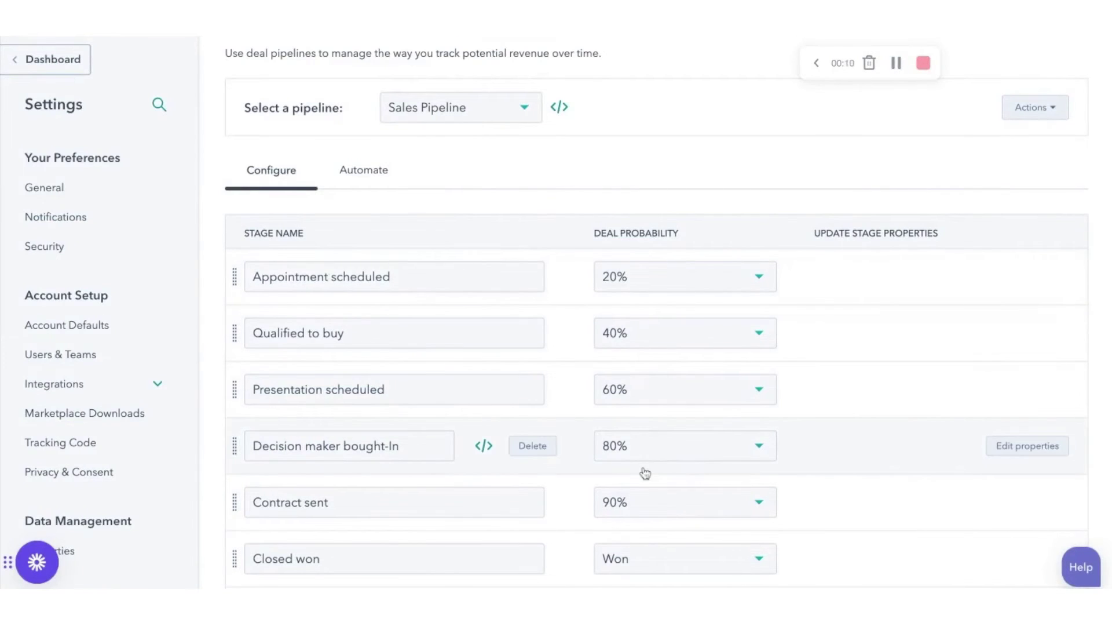
{"action": "left_click", "coordinate": [452, 118]}
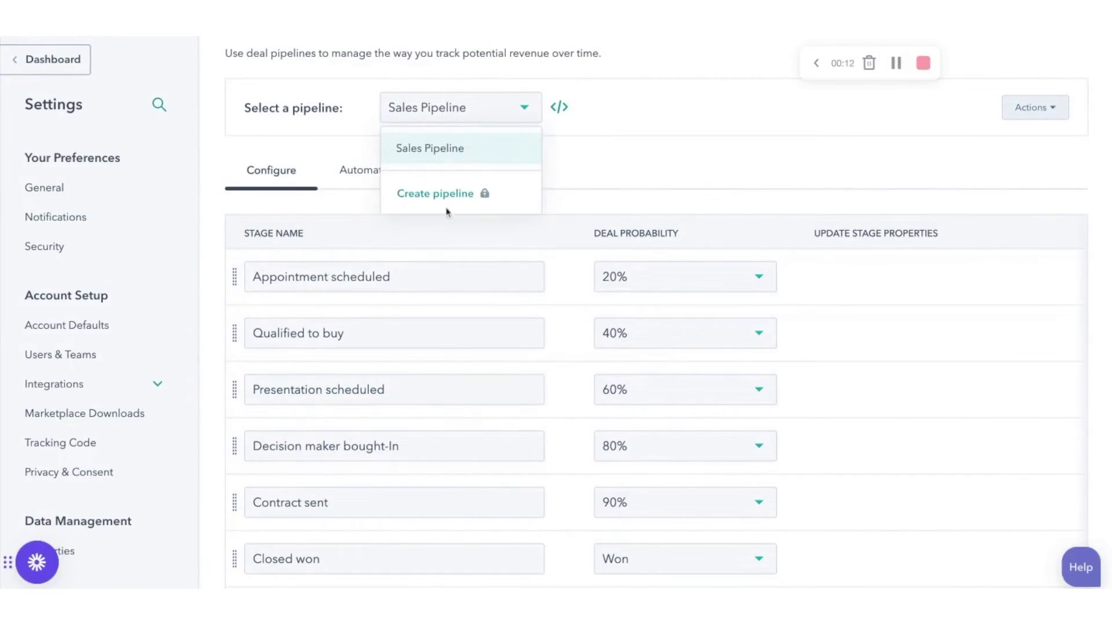
{"action": "left_click", "coordinate": [650, 122]}
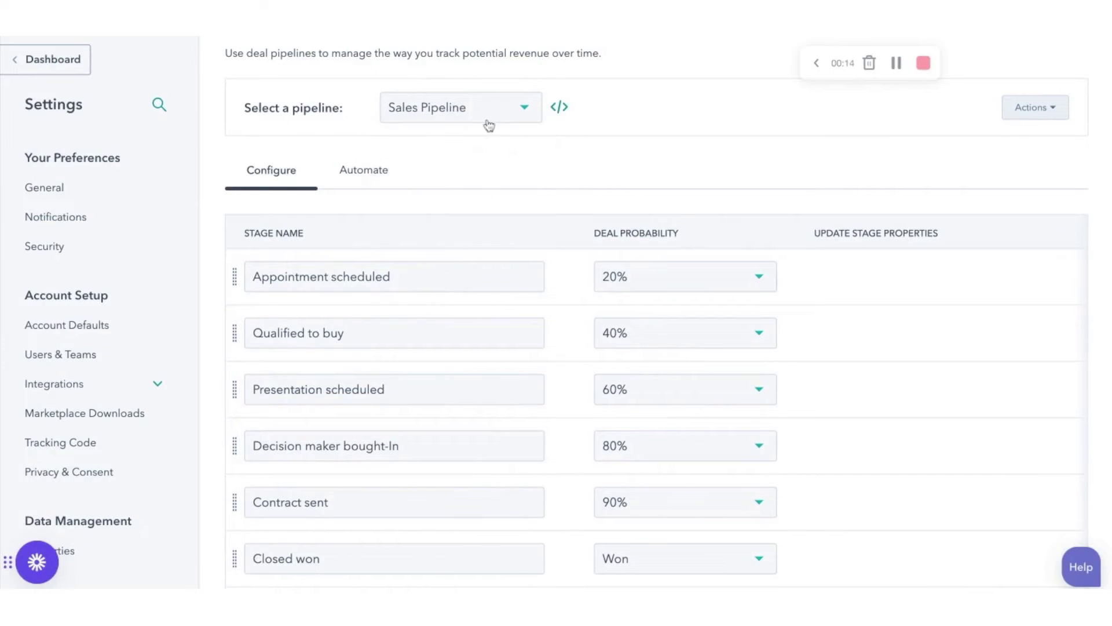
{"action": "left_click", "coordinate": [381, 180]}
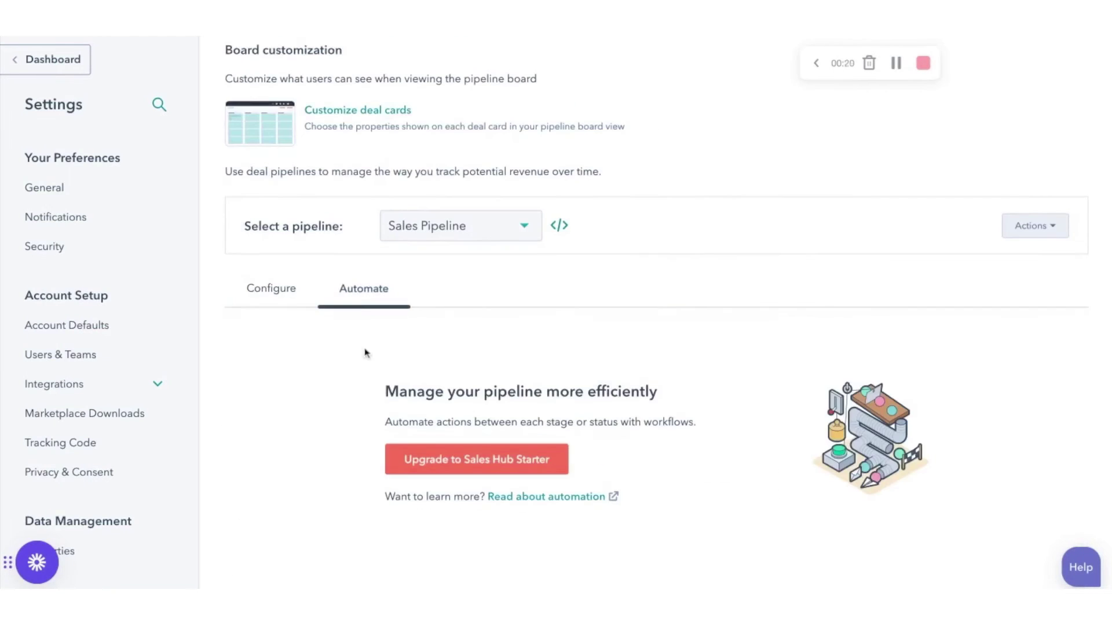
{"action": "left_click", "coordinate": [268, 288]}
{"action": "scroll", "coordinate": [345, 354], "scroll_direction": "down", "scroll_amount": 2}
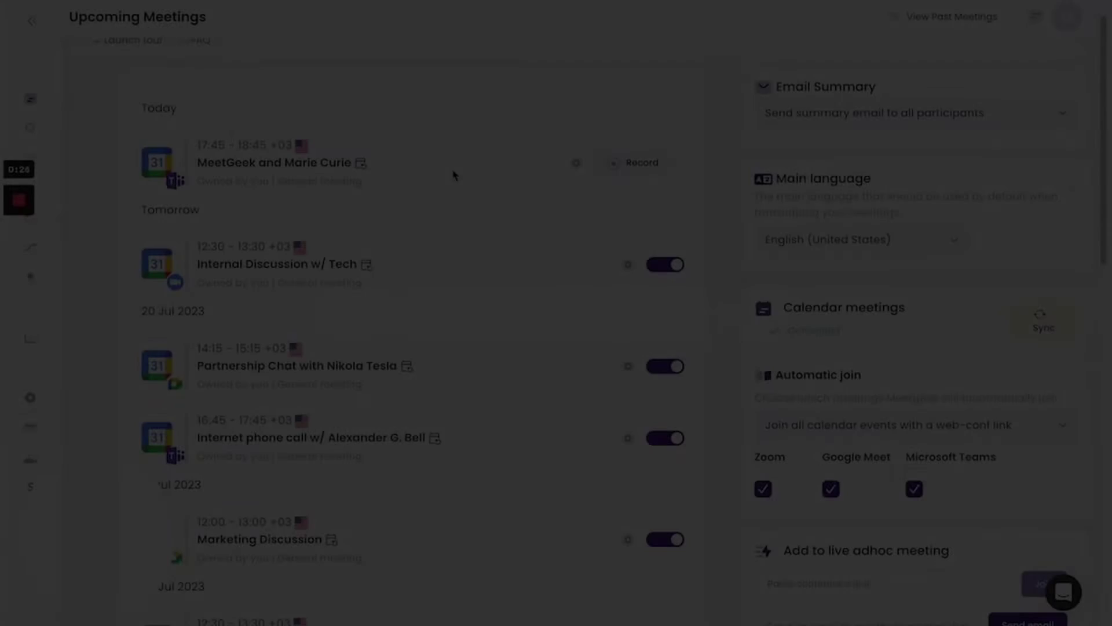
Stop auto-joining Google Meet meetings while keeping recording on for one upcoming meeting.
{"action": "scroll", "coordinate": [454, 173], "scroll_direction": "down", "scroll_amount": 7}
{"action": "scroll", "coordinate": [454, 166], "scroll_direction": "up", "scroll_amount": 4}
{"action": "scroll", "coordinate": [454, 166], "scroll_direction": "up", "scroll_amount": 3}
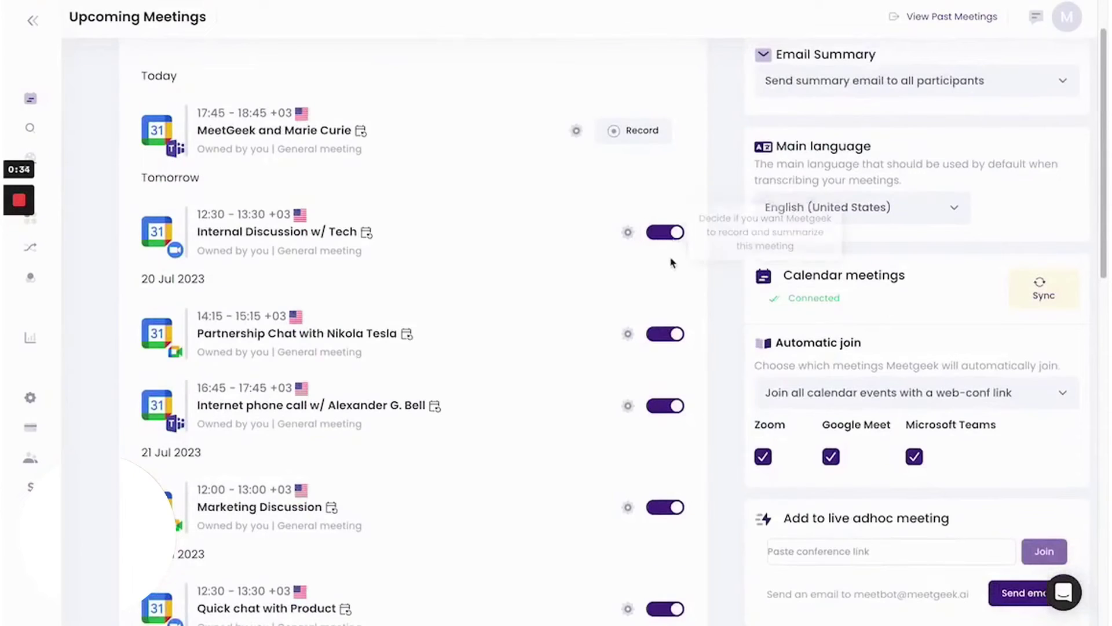
{"action": "left_click", "coordinate": [835, 458]}
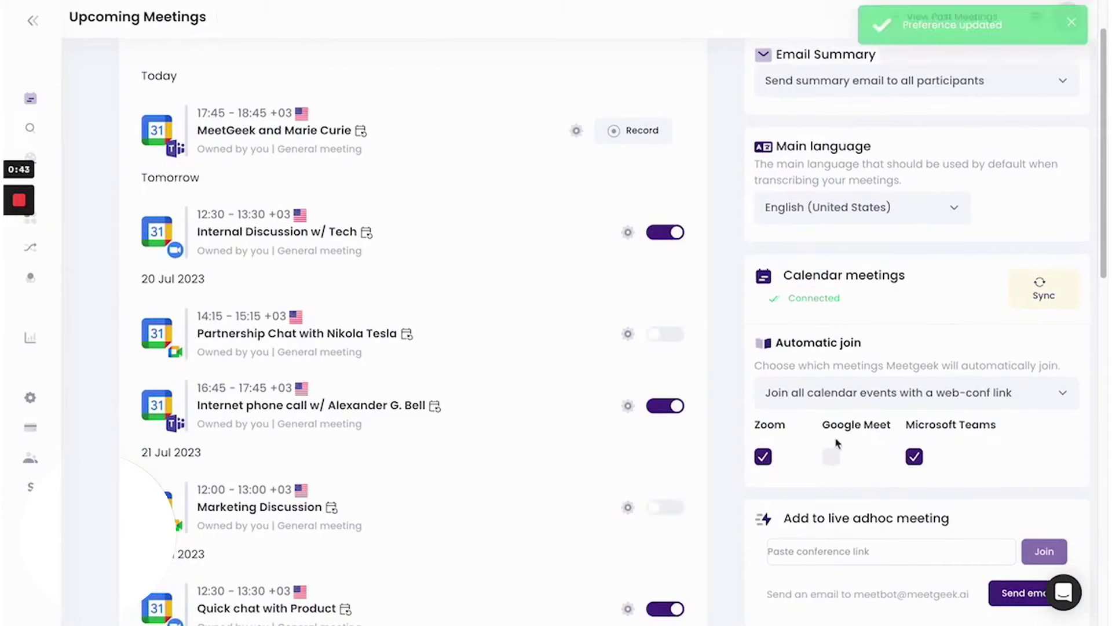
{"action": "left_click", "coordinate": [665, 333]}
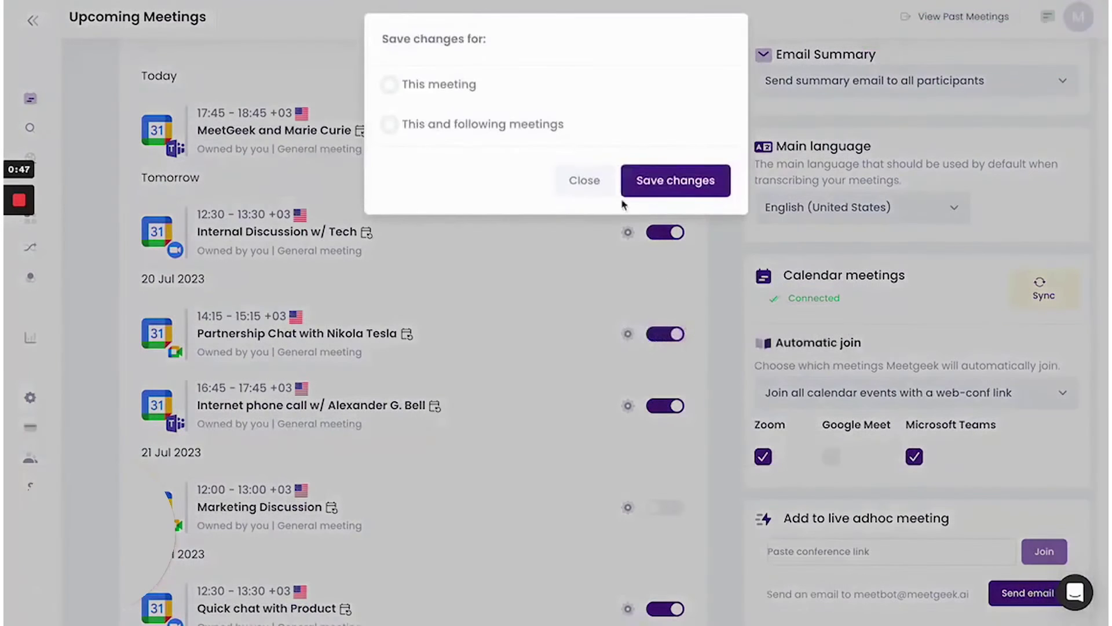
{"action": "left_click", "coordinate": [428, 84]}
{"action": "left_click", "coordinate": [677, 181]}
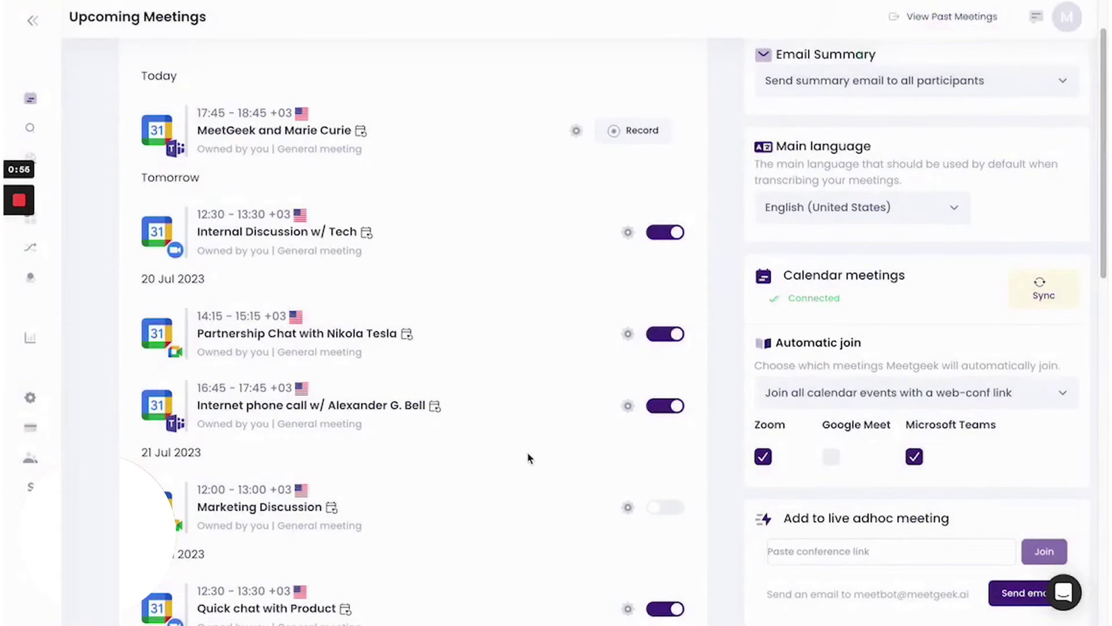
Focus the live meeting link field, then open View Past Meetings.
{"action": "scroll", "coordinate": [596, 390], "scroll_direction": "down", "scroll_amount": 1}
{"action": "left_click", "coordinate": [849, 509]}
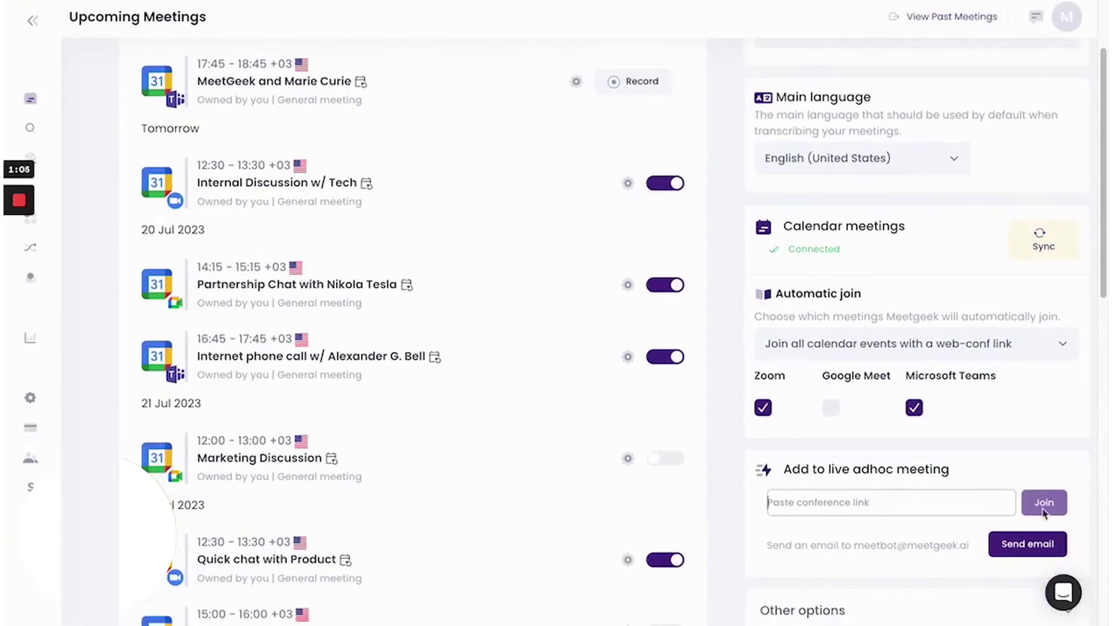
{"action": "scroll", "coordinate": [971, 495], "scroll_direction": "up", "scroll_amount": 1}
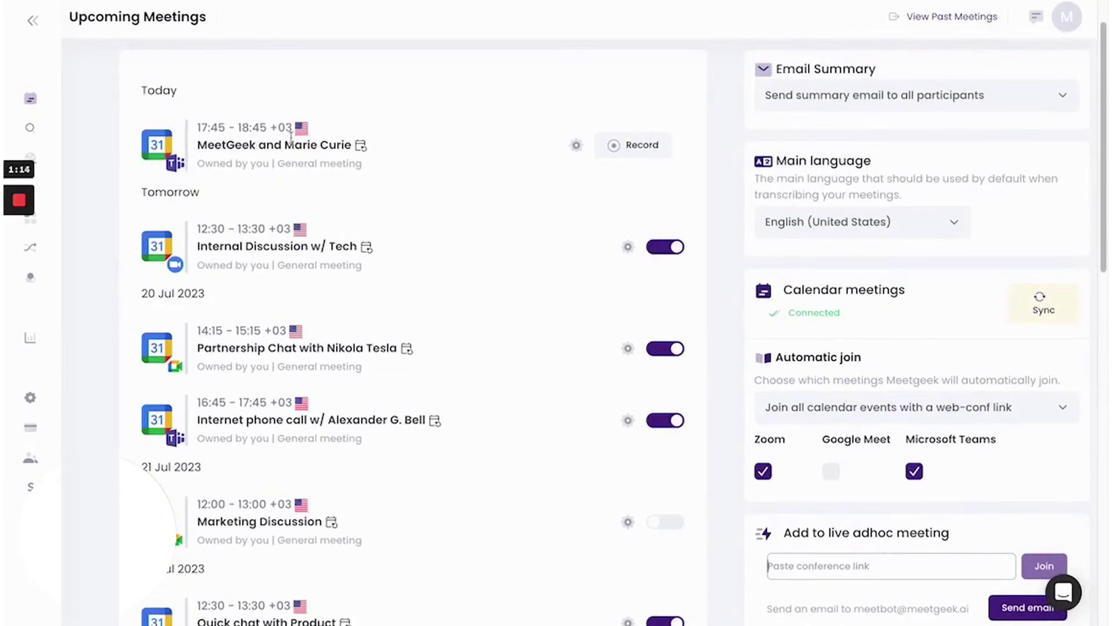
{"action": "left_click", "coordinate": [58, 128]}
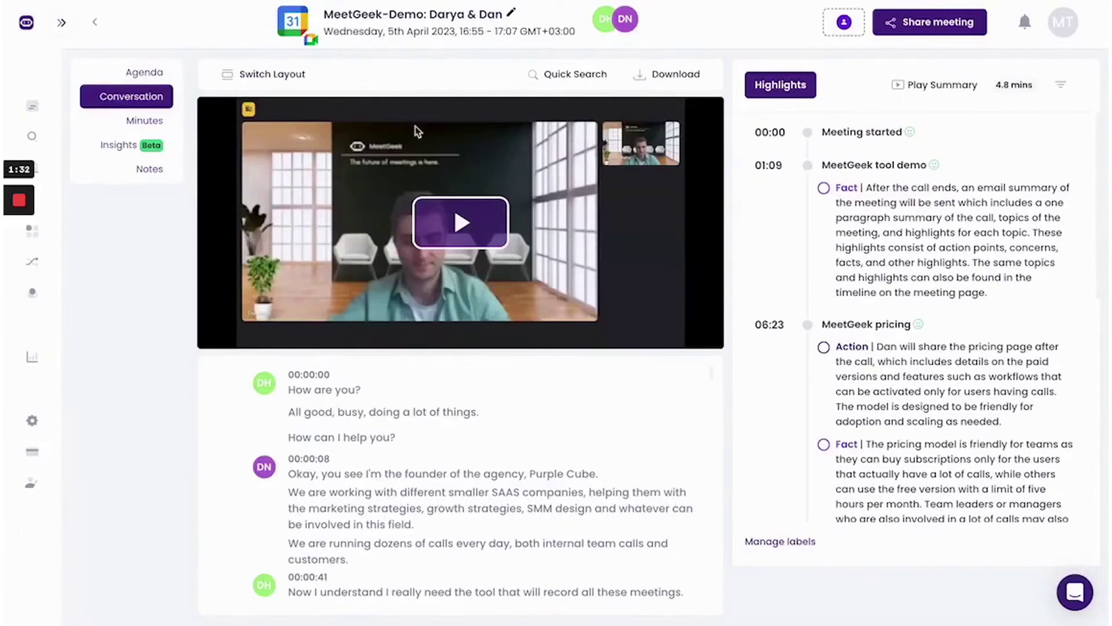
Play the recording, jump to about 06:27, and replay from the Concern passage.
{"action": "left_click", "coordinate": [486, 227]}
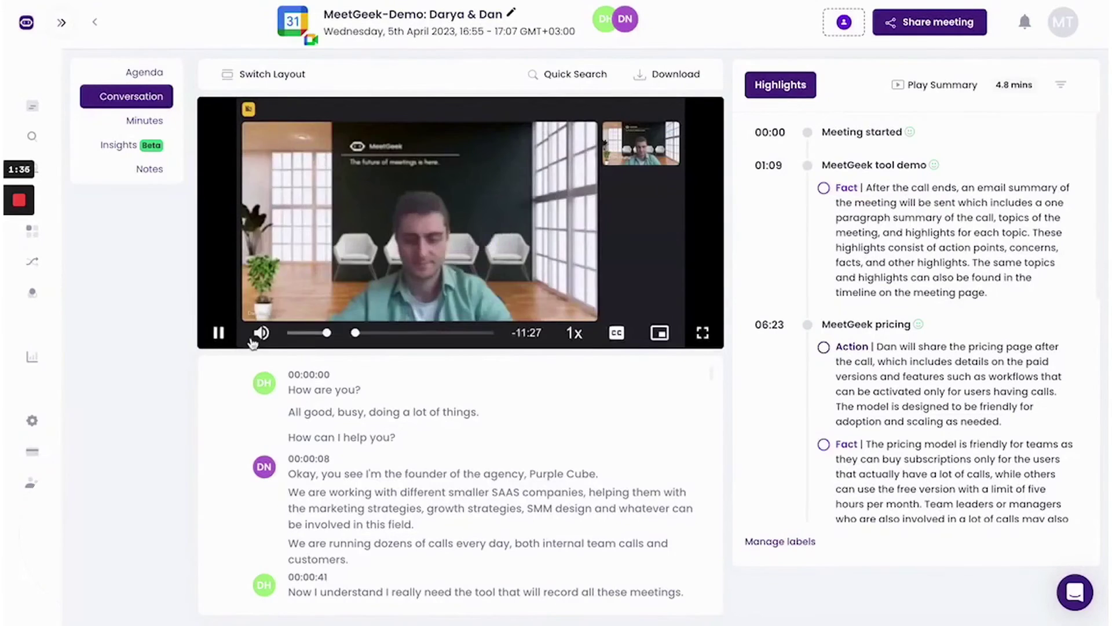
{"action": "left_click", "coordinate": [408, 333]}
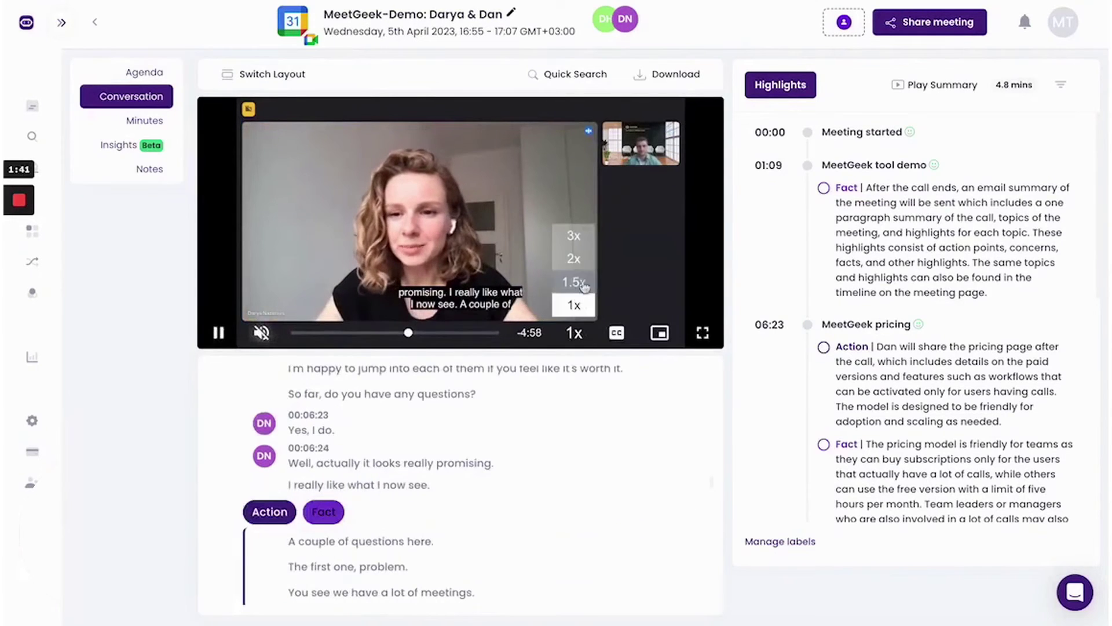
{"action": "left_click", "coordinate": [379, 313]}
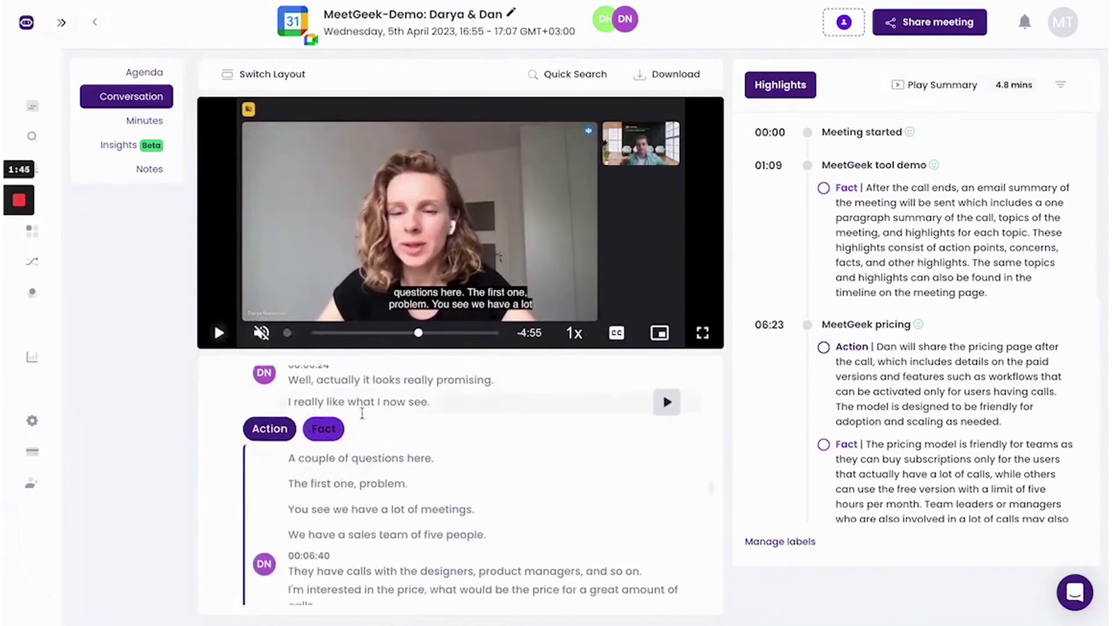
{"action": "scroll", "coordinate": [406, 423], "scroll_direction": "down", "scroll_amount": 3}
{"action": "scroll", "coordinate": [406, 423], "scroll_direction": "down", "scroll_amount": 5}
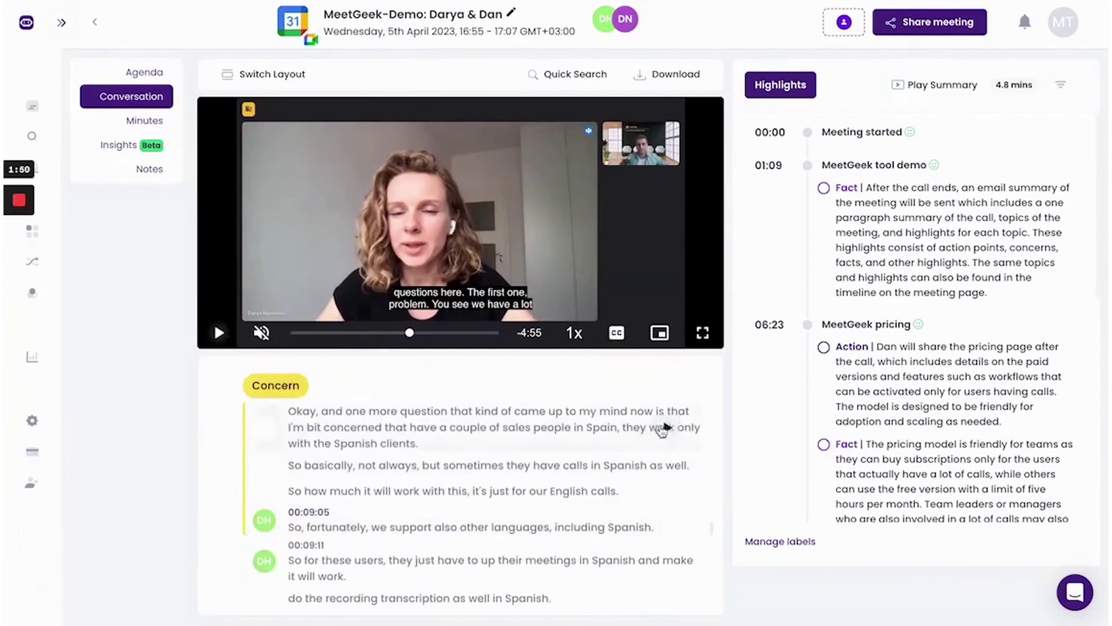
{"action": "left_click", "coordinate": [665, 426]}
{"action": "left_click", "coordinate": [220, 333]}
{"action": "scroll", "coordinate": [665, 442], "scroll_direction": "up", "scroll_amount": 1}
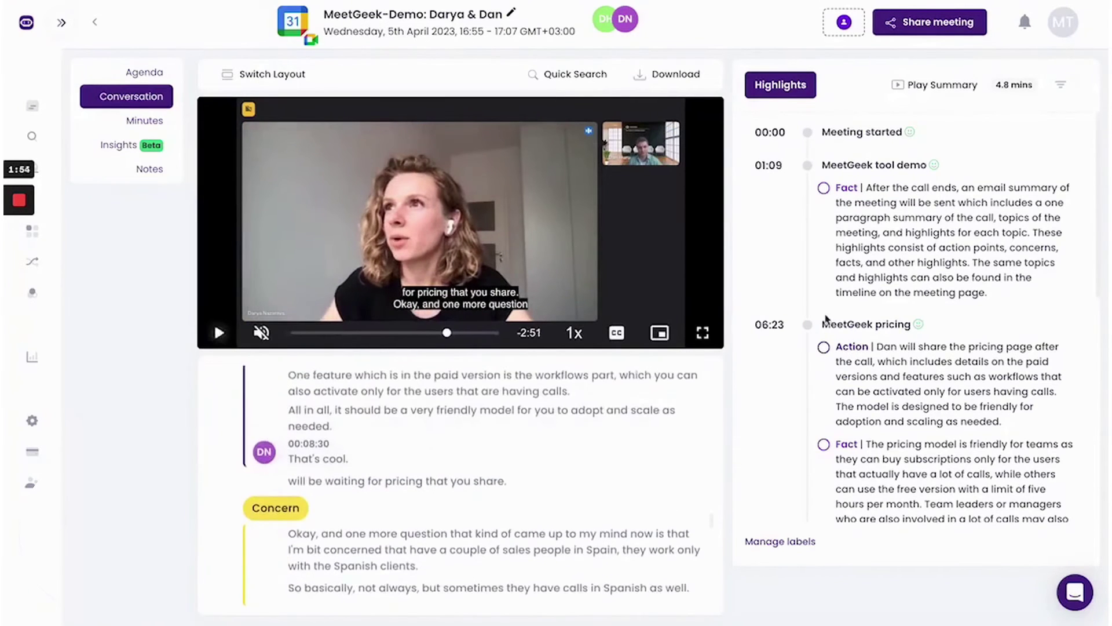
{"action": "scroll", "coordinate": [847, 161], "scroll_direction": "down", "scroll_amount": 1}
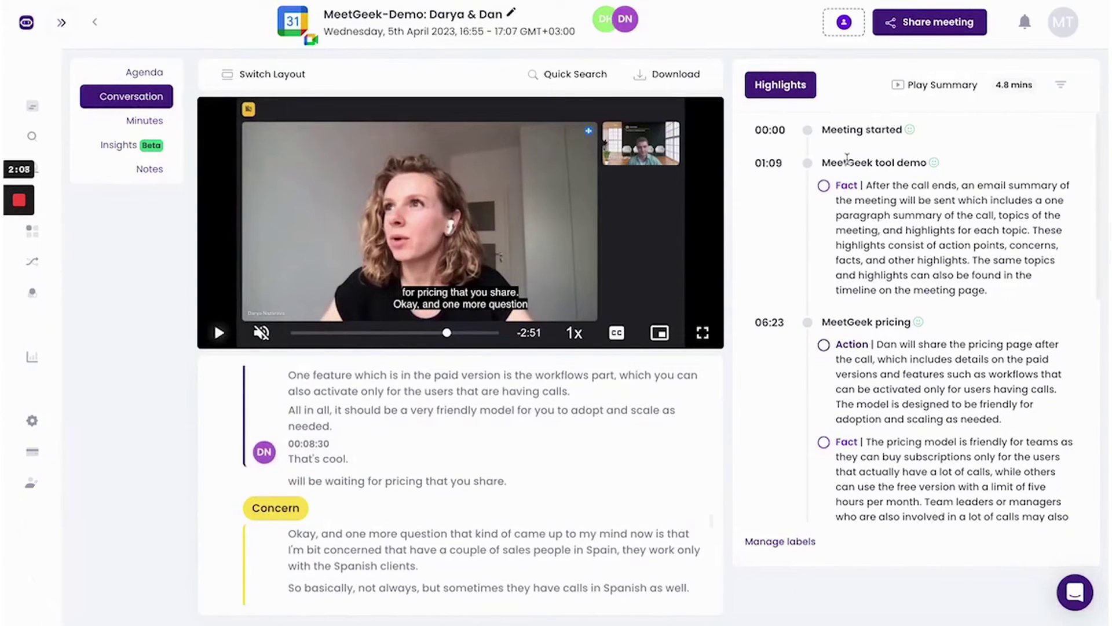
{"action": "scroll", "coordinate": [892, 295], "scroll_direction": "down", "scroll_amount": 10}
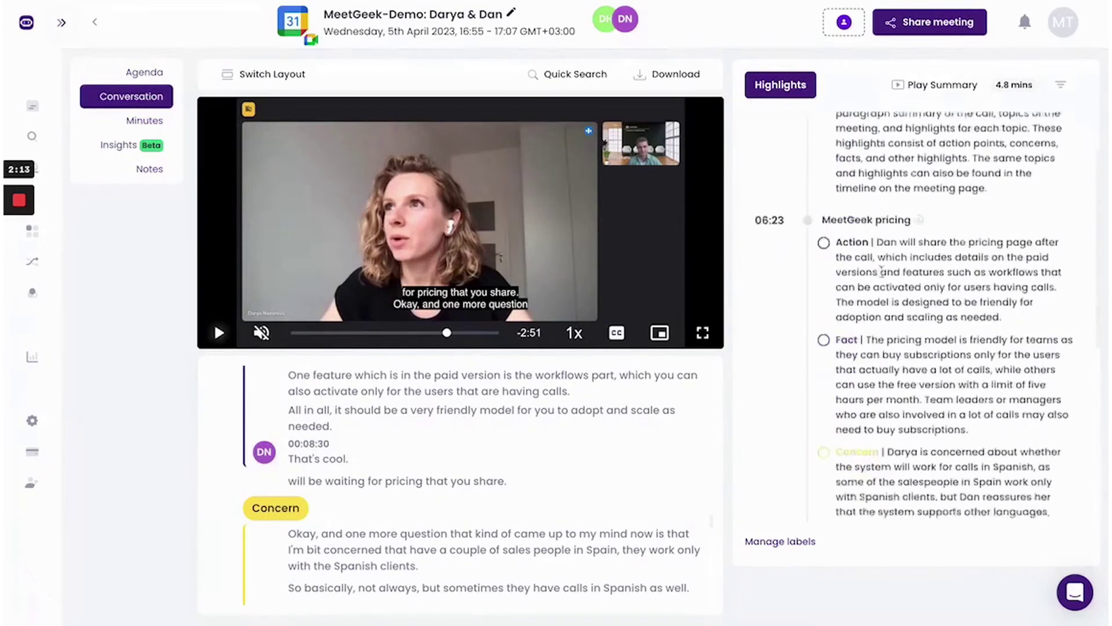
{"action": "scroll", "coordinate": [892, 294], "scroll_direction": "up", "scroll_amount": 10}
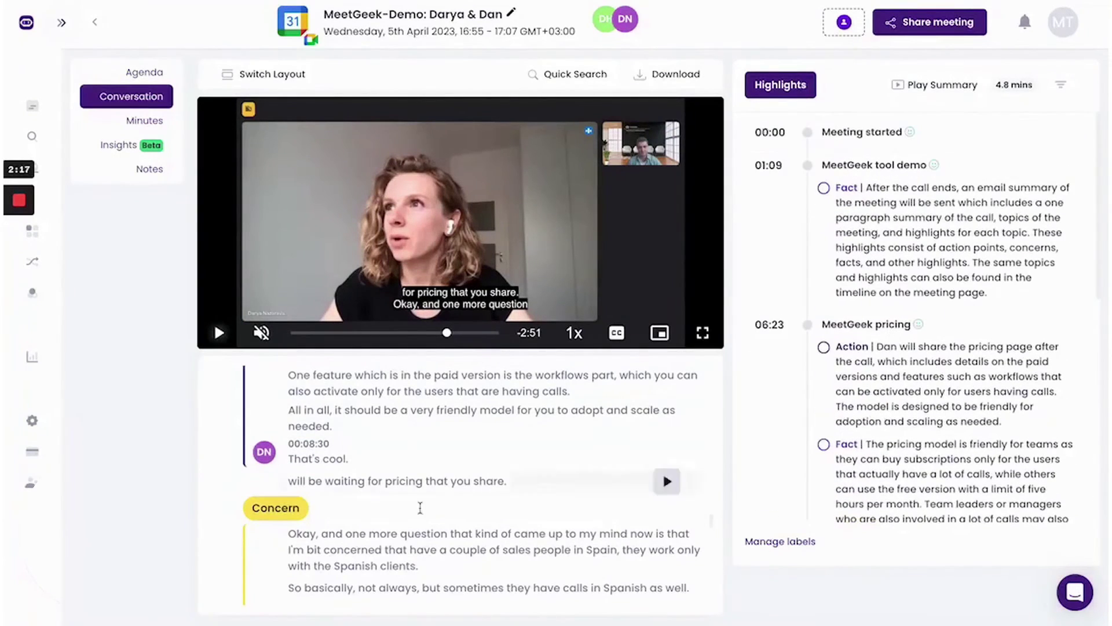
{"action": "scroll", "coordinate": [417, 499], "scroll_direction": "up", "scroll_amount": 5}
{"action": "scroll", "coordinate": [414, 499], "scroll_direction": "up", "scroll_amount": 3}
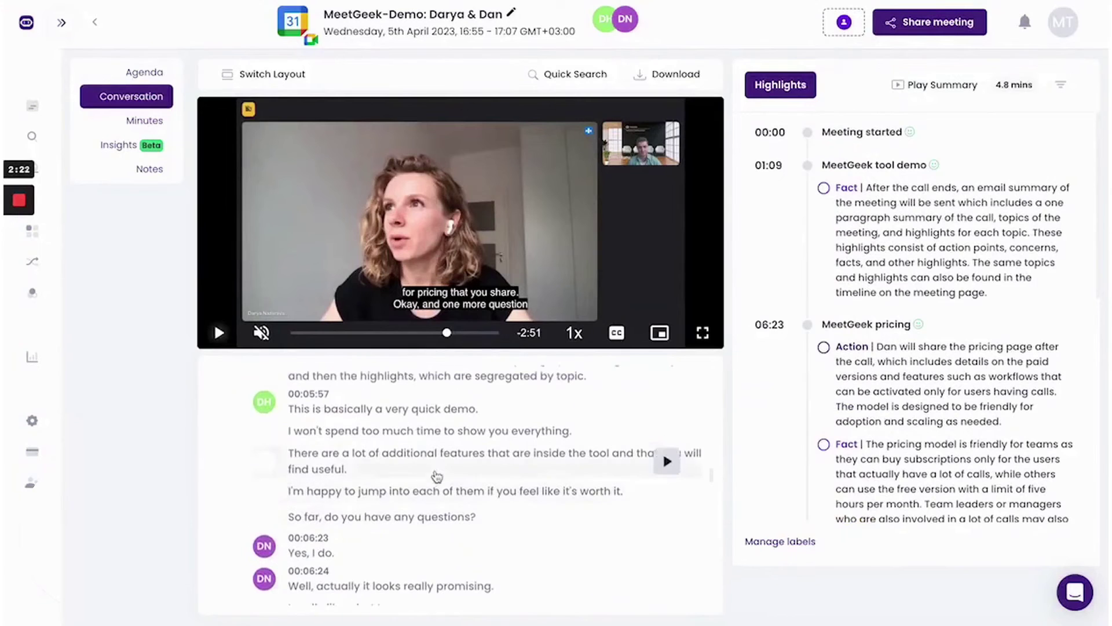
Highlight the transcript lines about additional features.
{"action": "left_click_drag", "start_coordinate": [289, 453], "coordinate": [623, 492]}
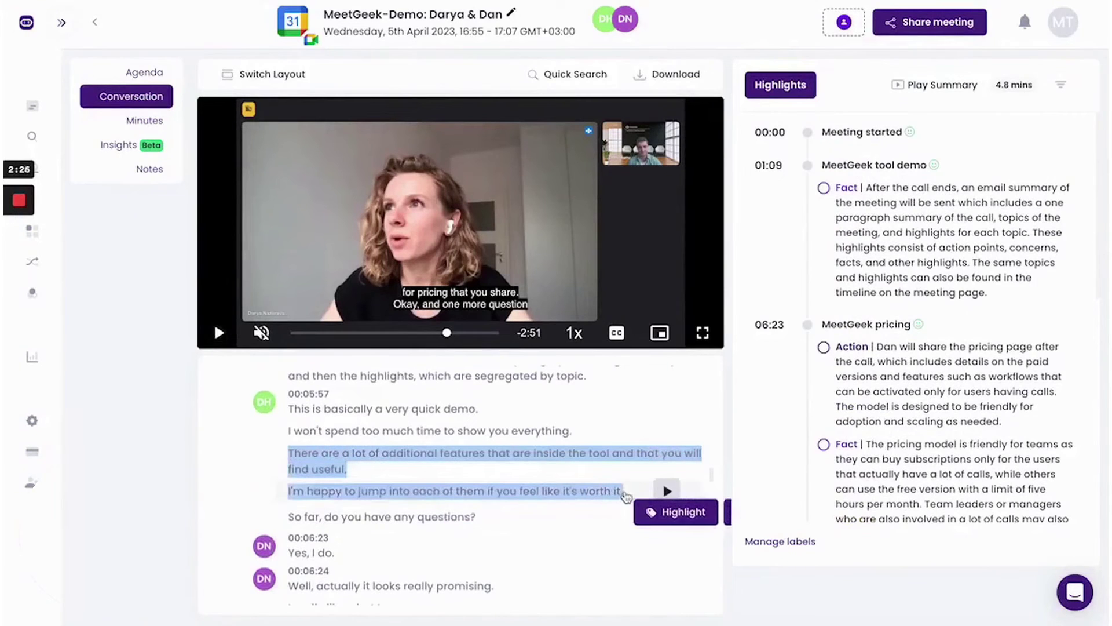
{"action": "left_click", "coordinate": [645, 518]}
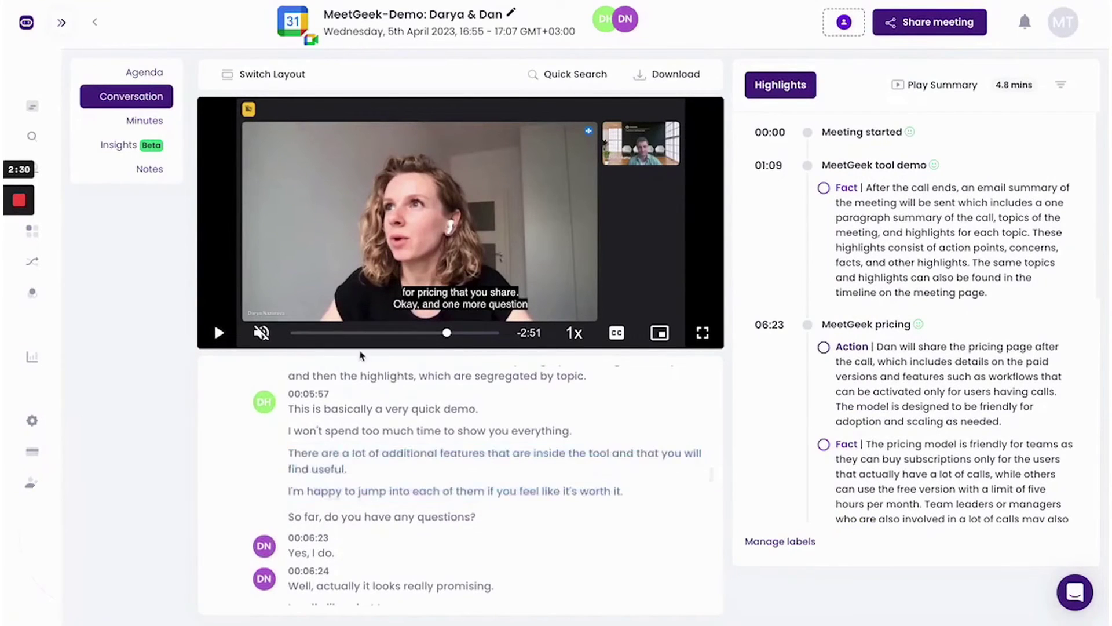
{"action": "scroll", "coordinate": [521, 446], "scroll_direction": "up", "scroll_amount": 5}
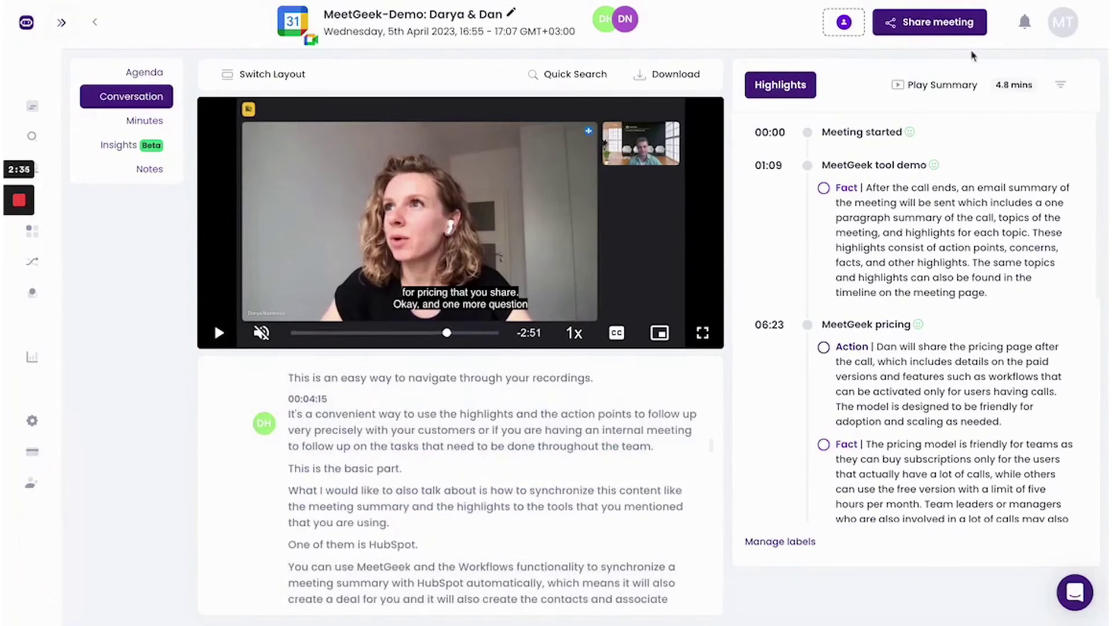
Check the Share meeting options, then open the Minutes email and make its body editable.
{"action": "left_click", "coordinate": [927, 23]}
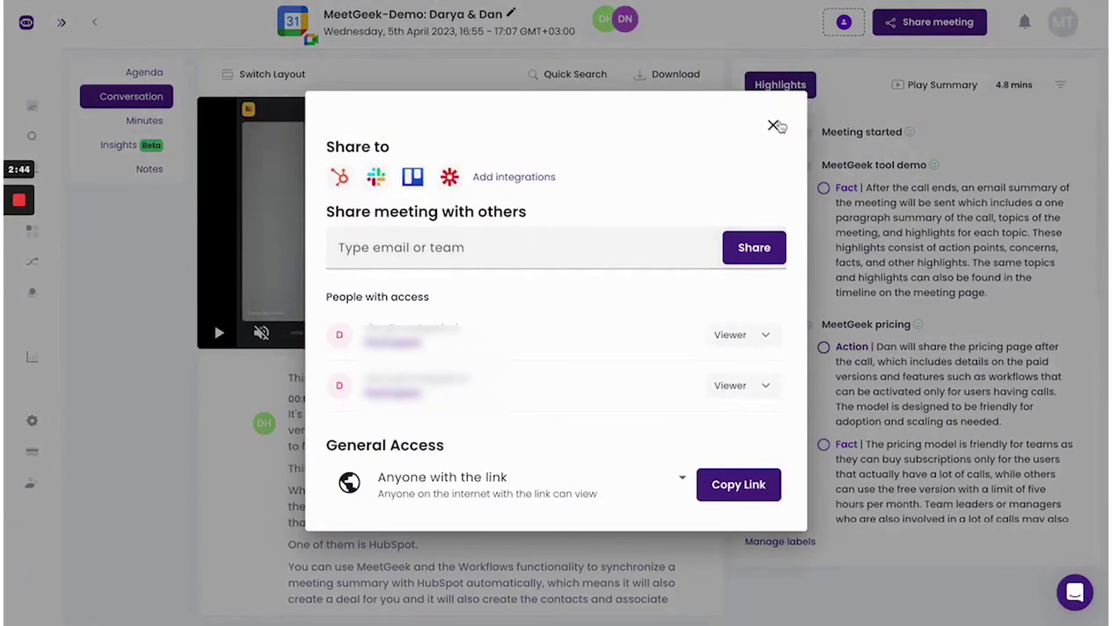
{"action": "left_click", "coordinate": [774, 125]}
{"action": "scroll", "coordinate": [887, 313], "scroll_direction": "down", "scroll_amount": 4}
{"action": "scroll", "coordinate": [887, 313], "scroll_direction": "up", "scroll_amount": 5}
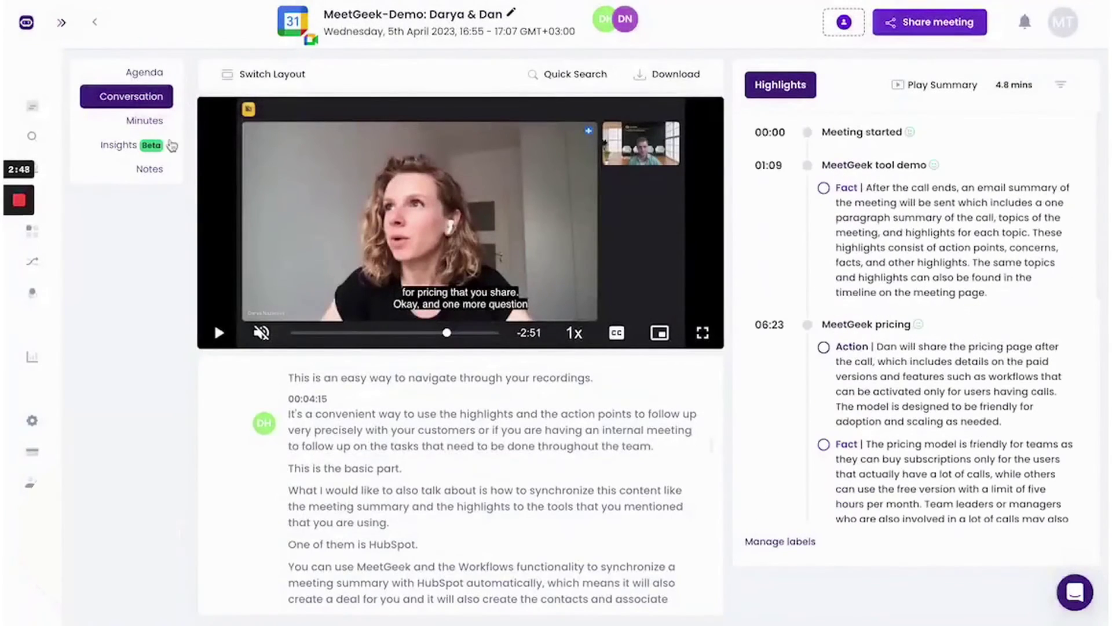
{"action": "left_click", "coordinate": [145, 125]}
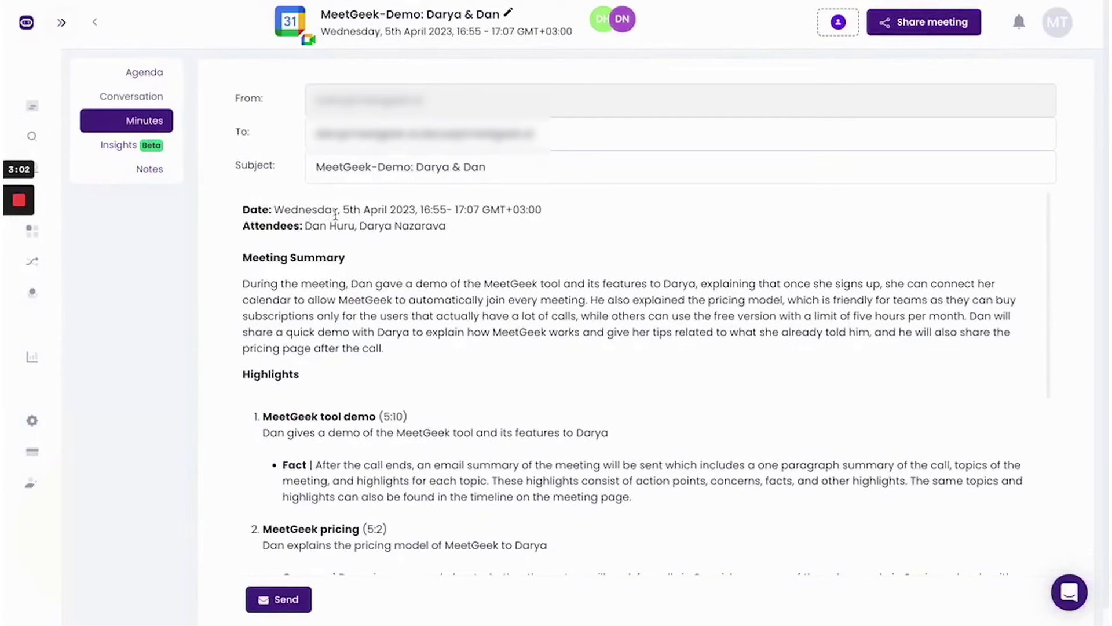
{"action": "scroll", "coordinate": [503, 456], "scroll_direction": "down", "scroll_amount": 2}
{"action": "scroll", "coordinate": [472, 352], "scroll_direction": "down", "scroll_amount": 4}
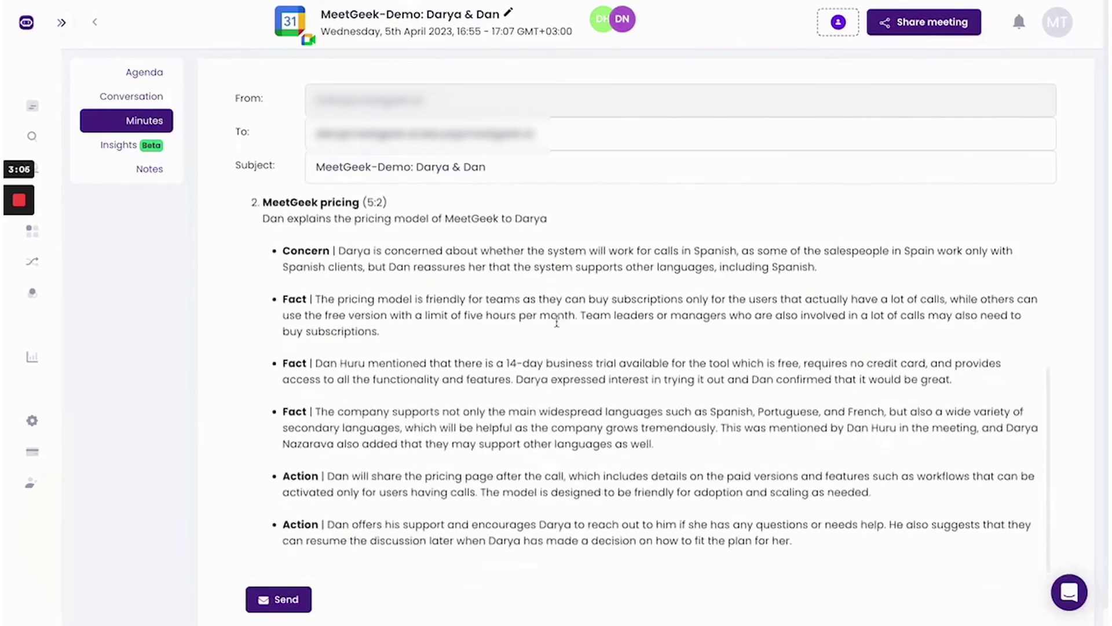
{"action": "scroll", "coordinate": [488, 419], "scroll_direction": "up", "scroll_amount": 6}
{"action": "left_click", "coordinate": [441, 355]}
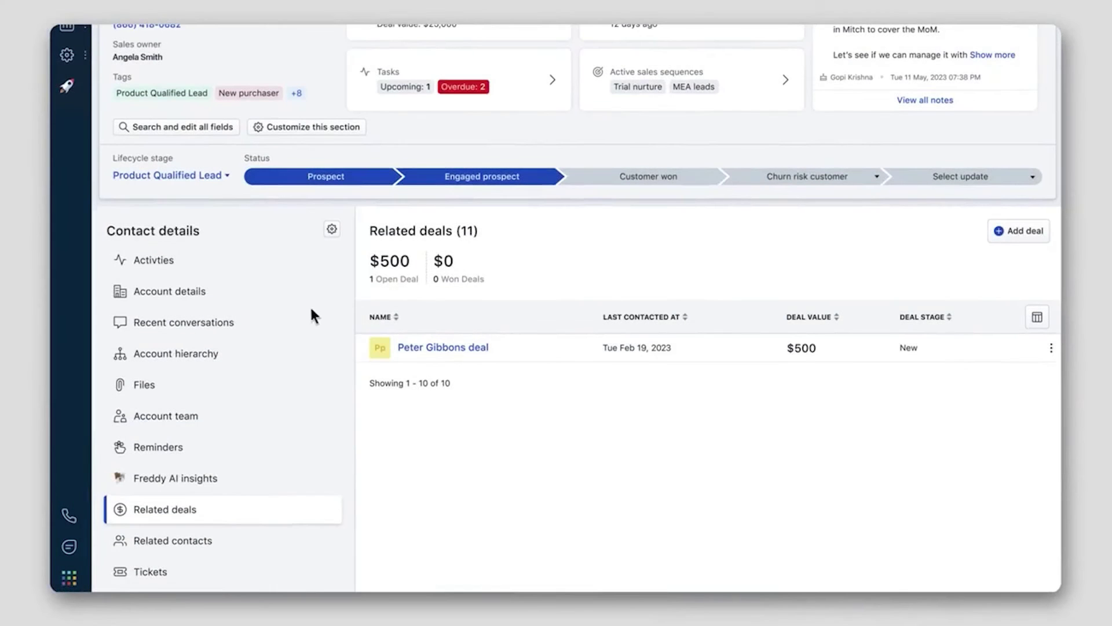
Show the contact's Activities timeline, then start a New Mail addressed to the contact.
{"action": "left_click", "coordinate": [221, 258]}
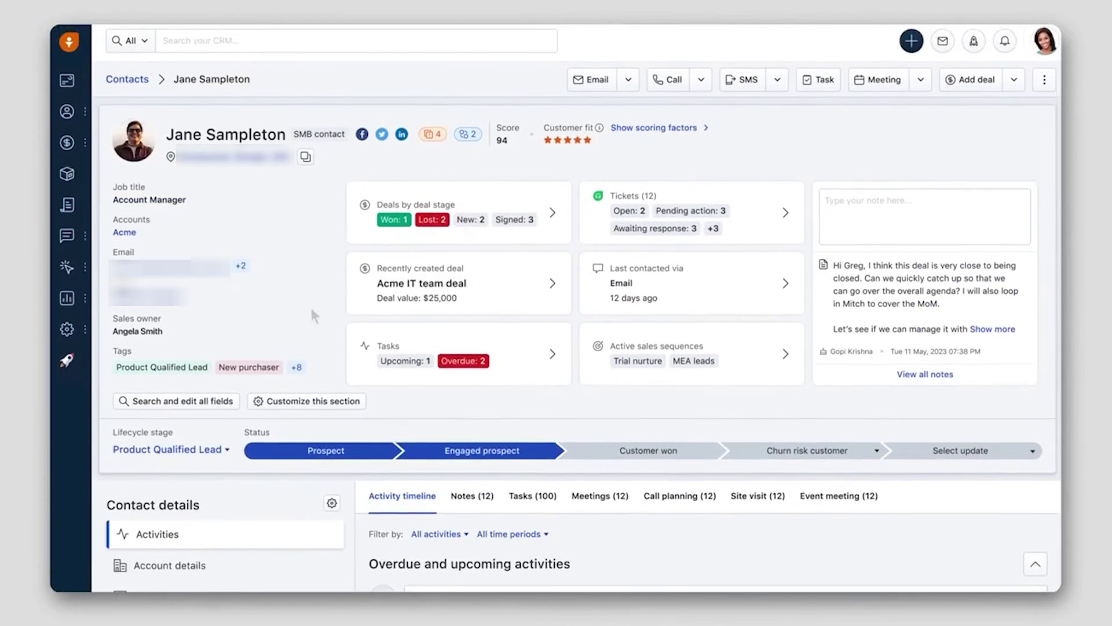
{"action": "mouse_move", "coordinate": [508, 152]}
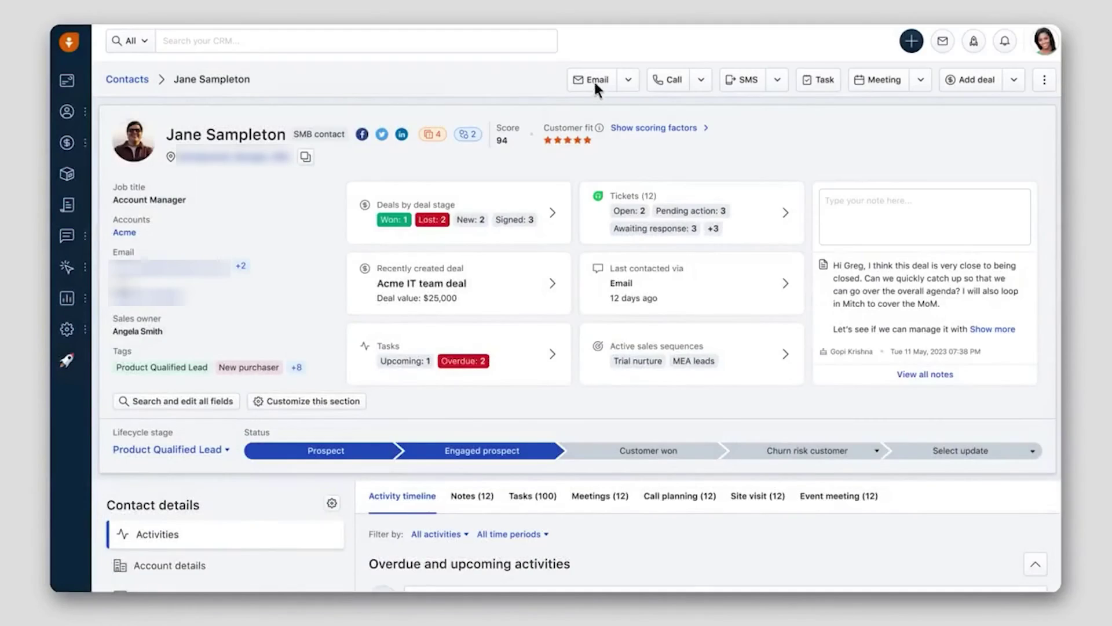
{"action": "left_click", "coordinate": [595, 84]}
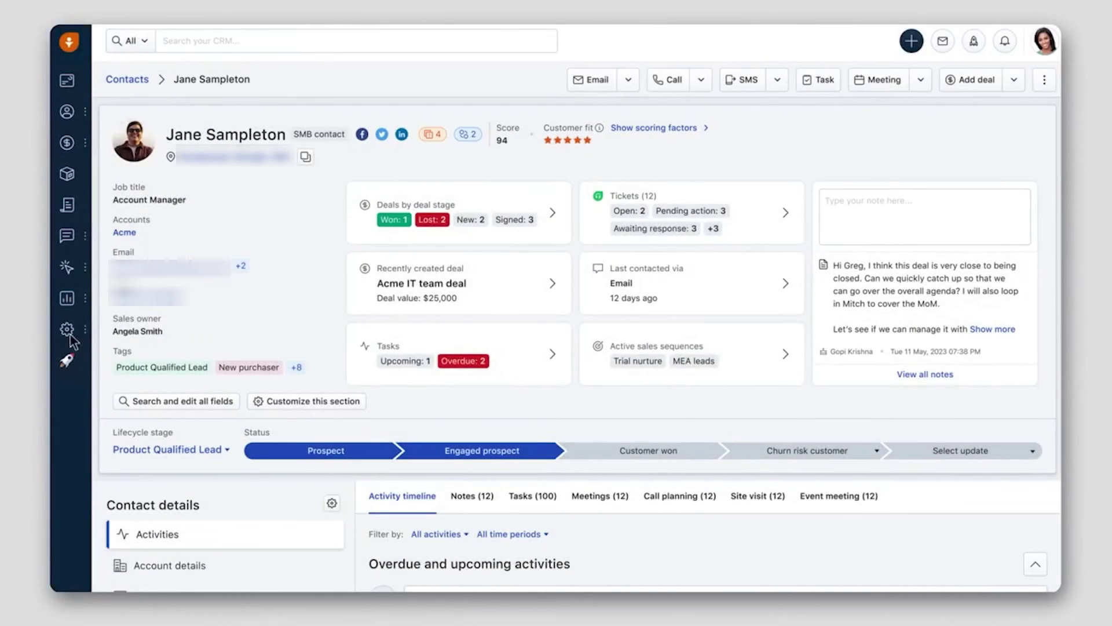
Review Admin Settings for communication channels, then go to the Priority Leads sales sequence.
{"action": "left_click", "coordinate": [71, 347]}
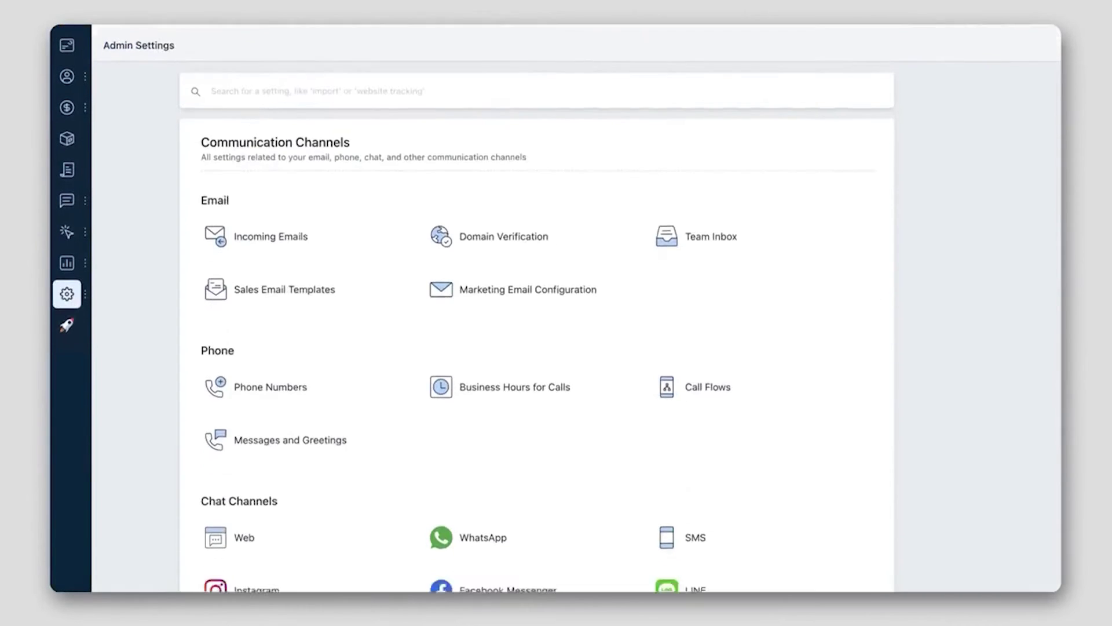
{"action": "scroll", "coordinate": [536, 313], "scroll_direction": "down", "scroll_amount": 3}
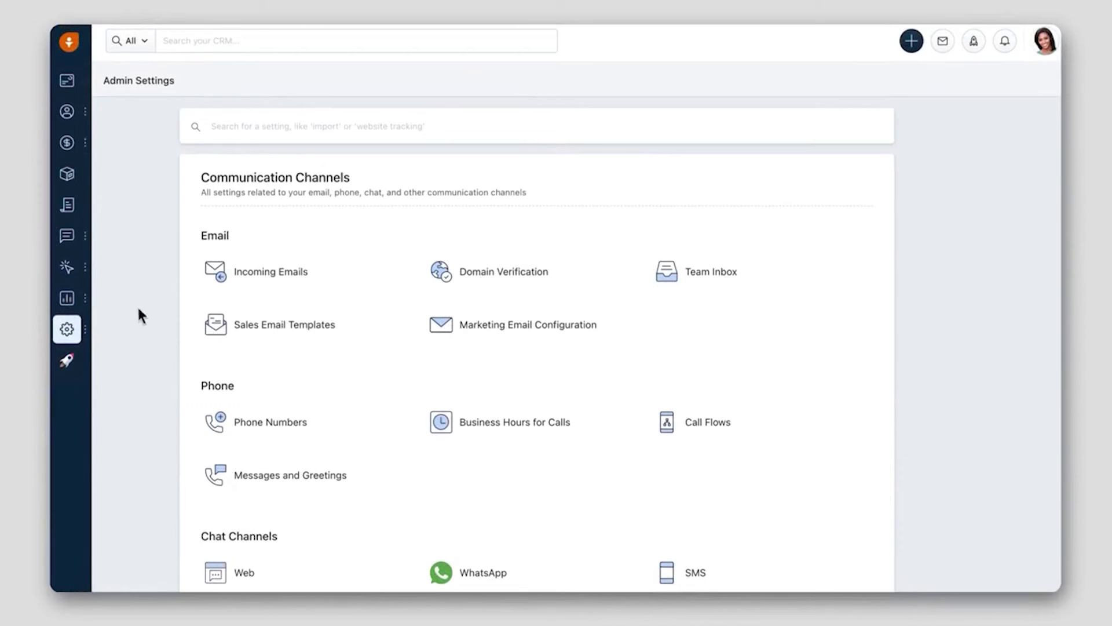
{"action": "mouse_move", "coordinate": [85, 241]}
{"action": "left_click", "coordinate": [168, 345]}
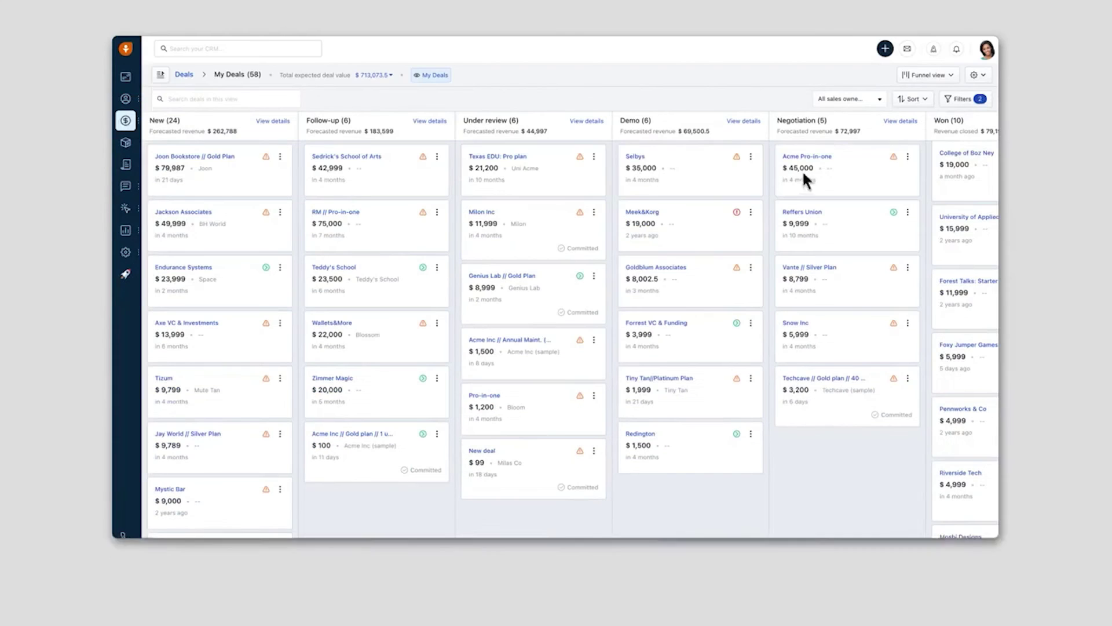
Check the Funnel view choices, go to Pipelines settings, then open the Acme Pro plan quote.
{"action": "left_click", "coordinate": [949, 73]}
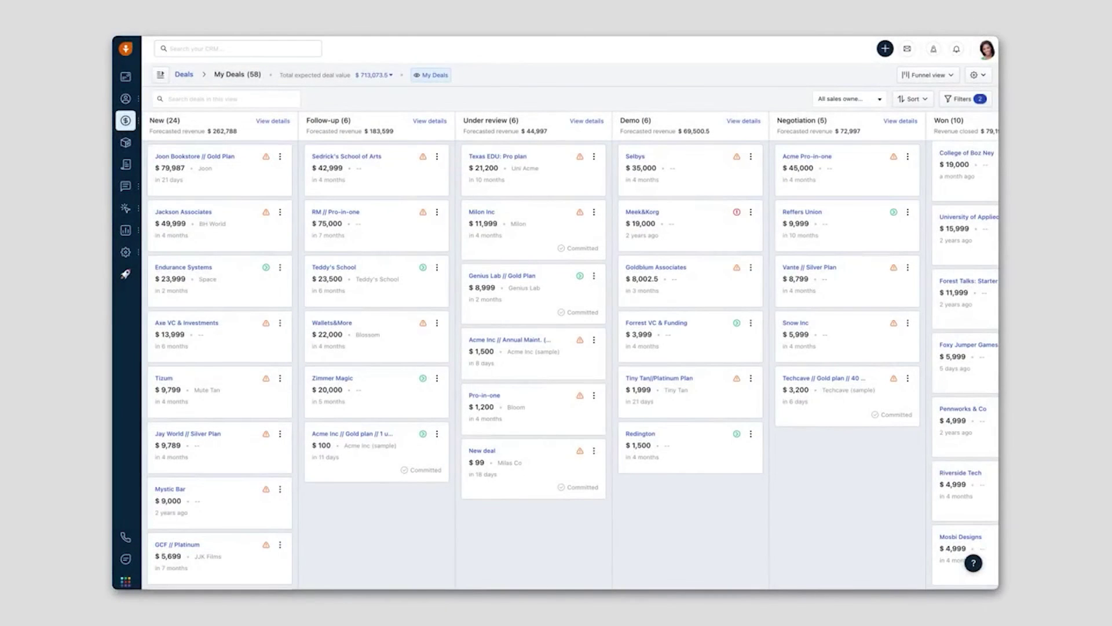
{"action": "left_click", "coordinate": [978, 74]}
{"action": "left_click", "coordinate": [976, 111]}
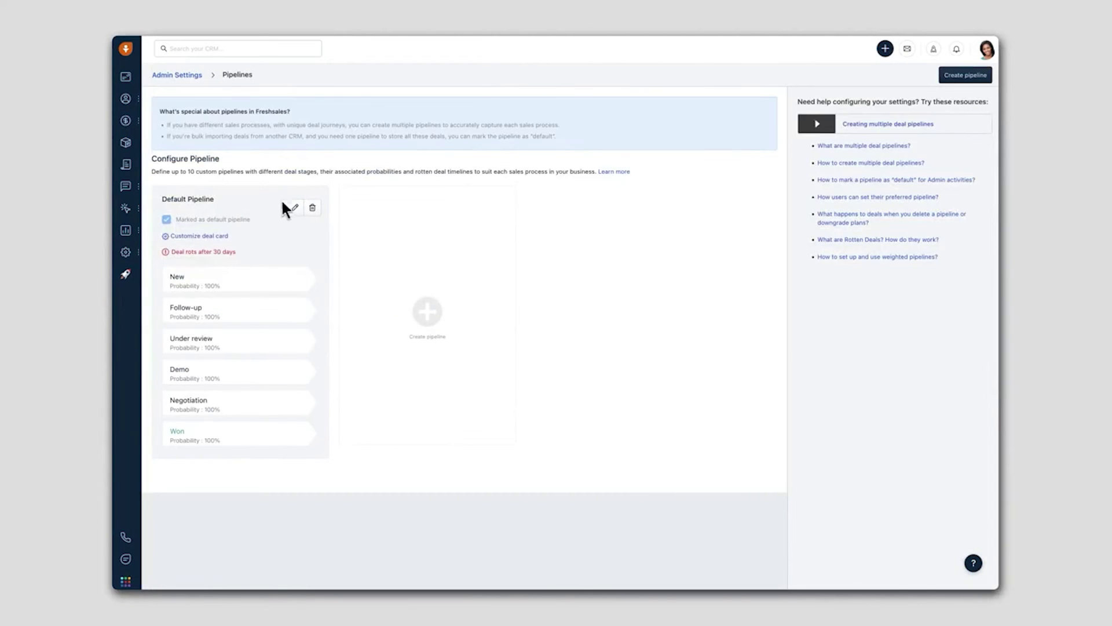
{"action": "left_click", "coordinate": [130, 168]}
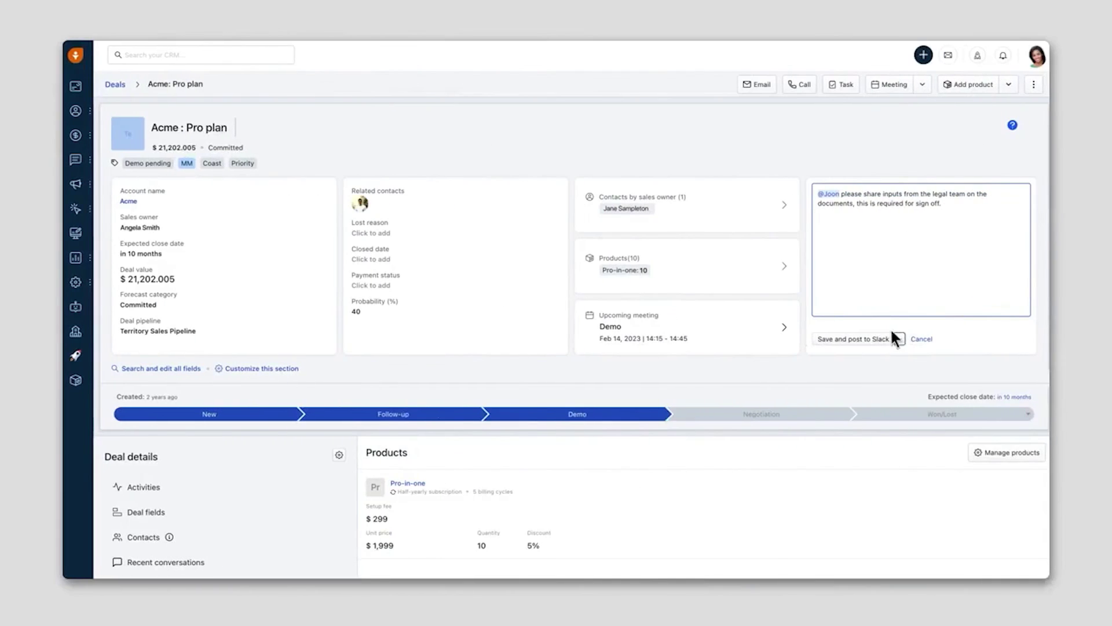
{"action": "left_click", "coordinate": [897, 336]}
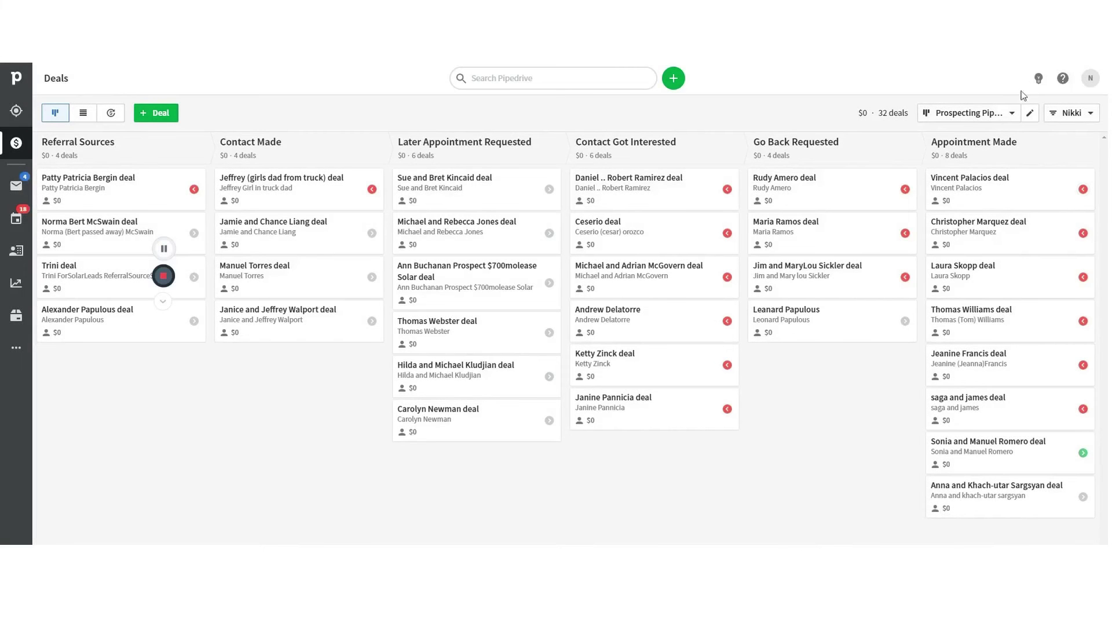
Switch Pipedrive to the Solar Sales Pipeline, then the Client Management Pipeline, to review their stages.
{"action": "left_click", "coordinate": [1011, 112]}
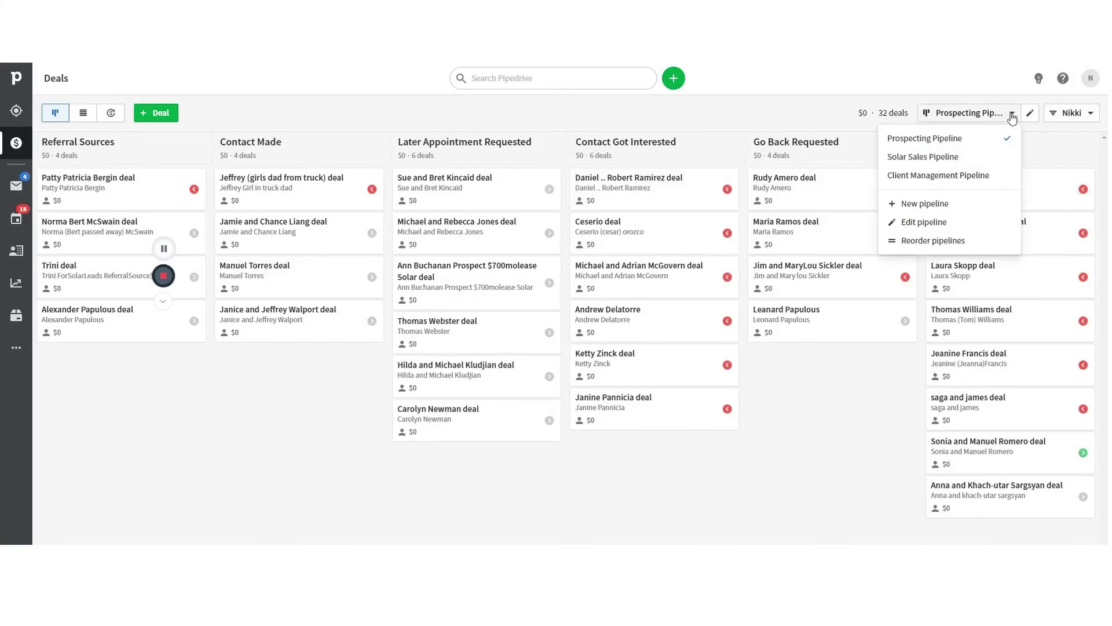
{"action": "left_click", "coordinate": [979, 156]}
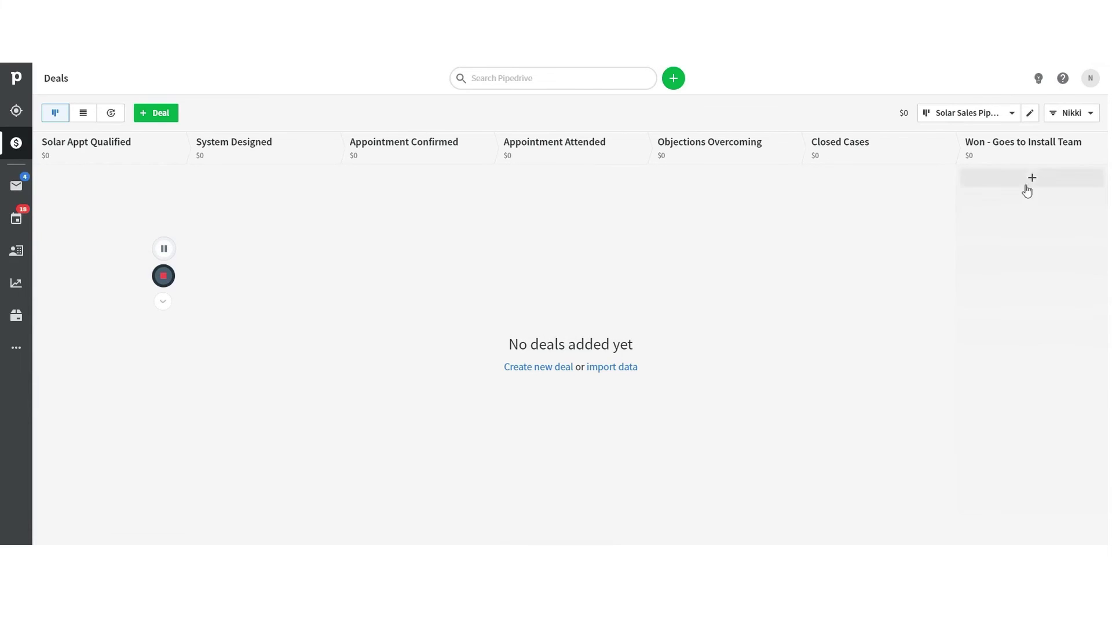
{"action": "left_click", "coordinate": [1012, 113]}
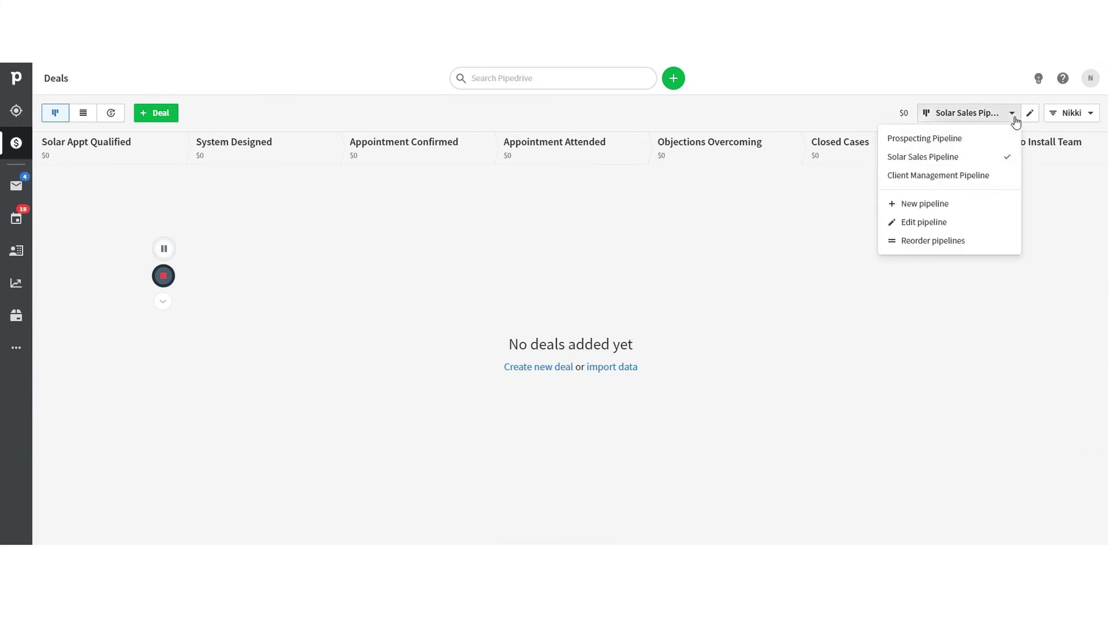
{"action": "left_click", "coordinate": [982, 173]}
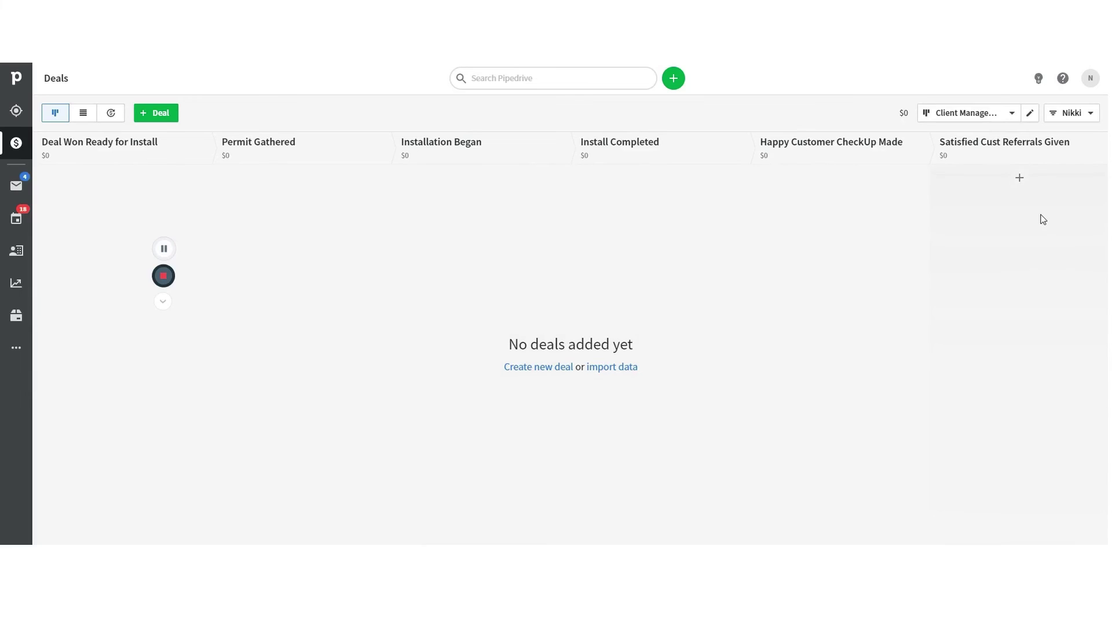
Return to the Prospecting Pipeline and show its deals in List view.
{"action": "left_click", "coordinate": [1012, 115]}
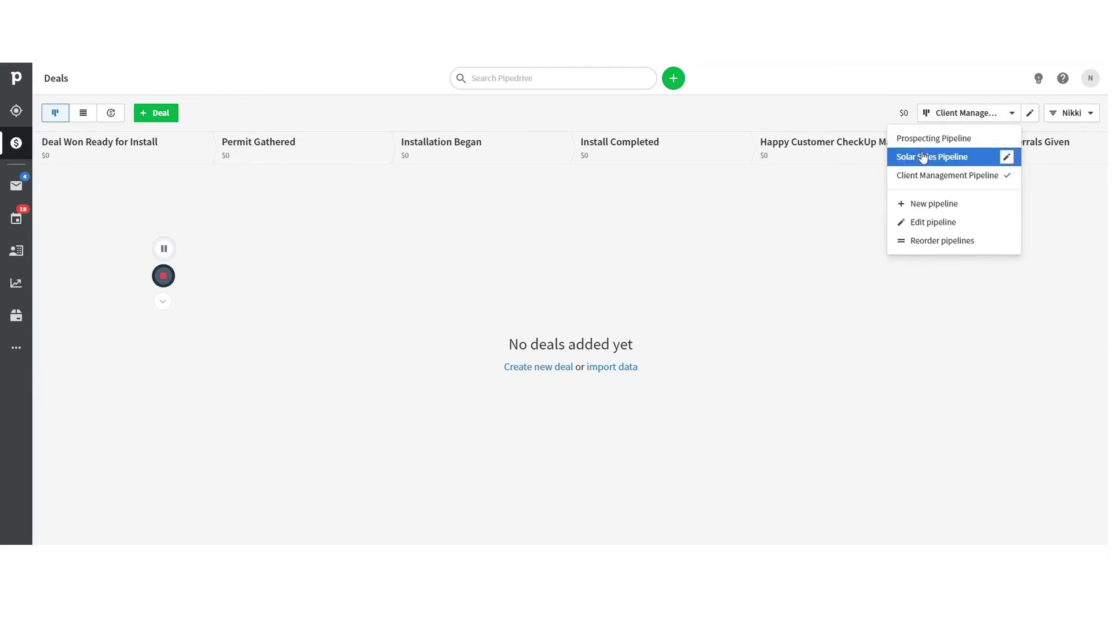
{"action": "left_click", "coordinate": [867, 115]}
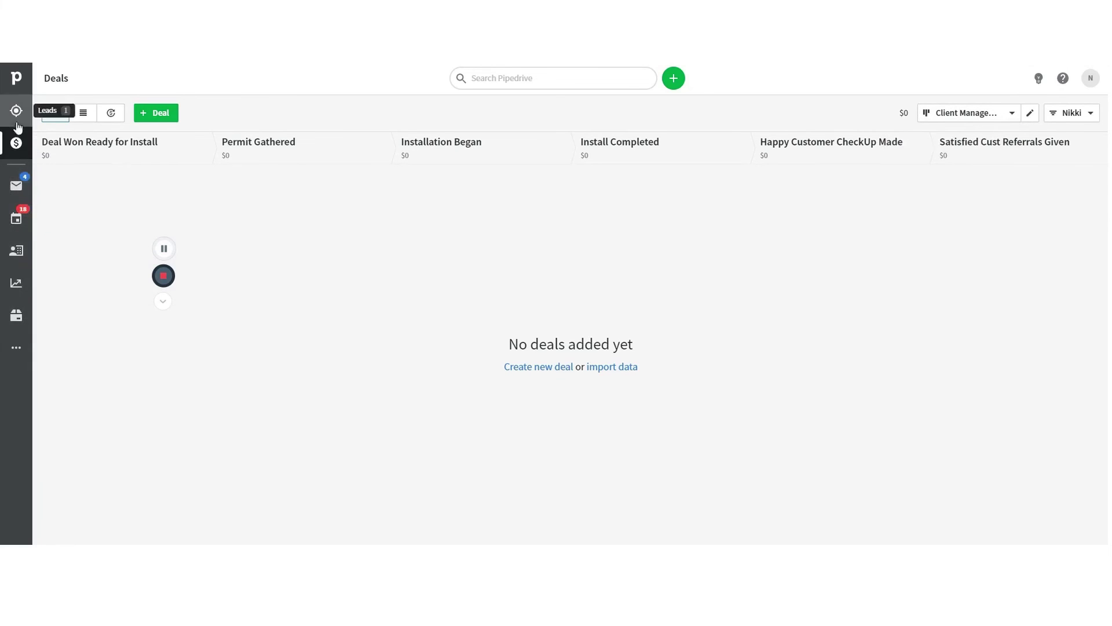
{"action": "left_click", "coordinate": [972, 114]}
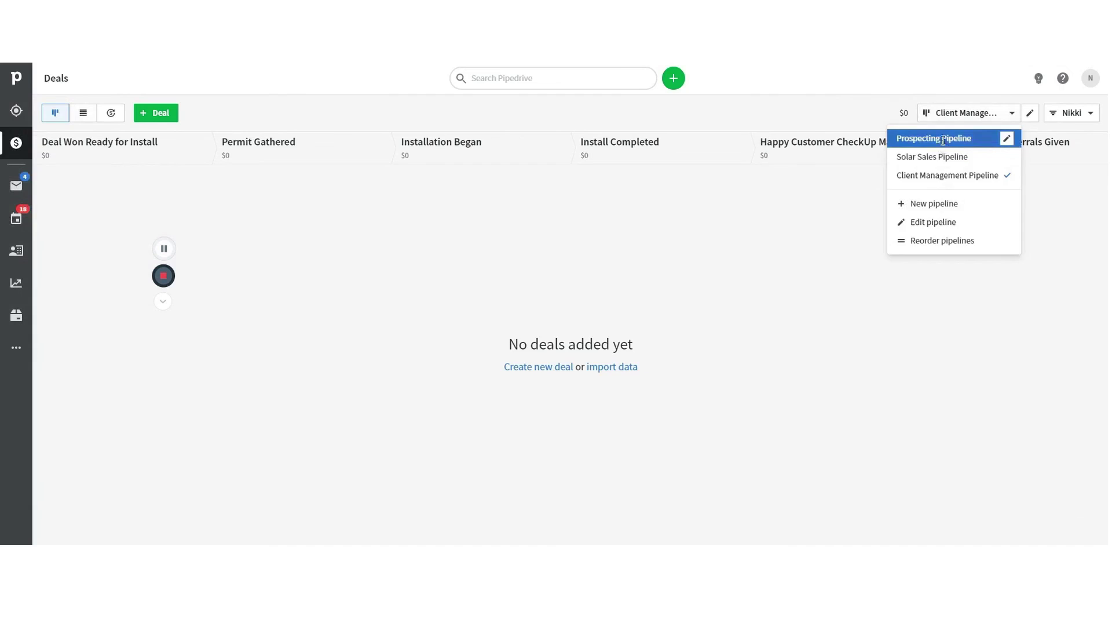
{"action": "left_click", "coordinate": [943, 139]}
{"action": "left_click", "coordinate": [82, 113]}
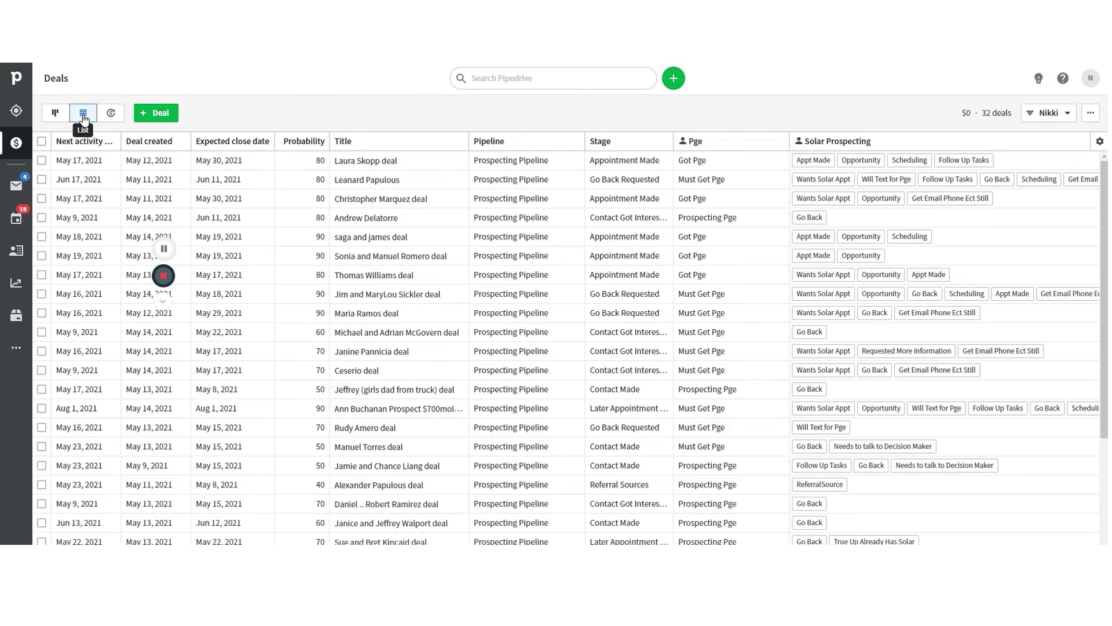
Sort the deal table by next activity date, then by Probability in descending order.
{"action": "left_click", "coordinate": [93, 142]}
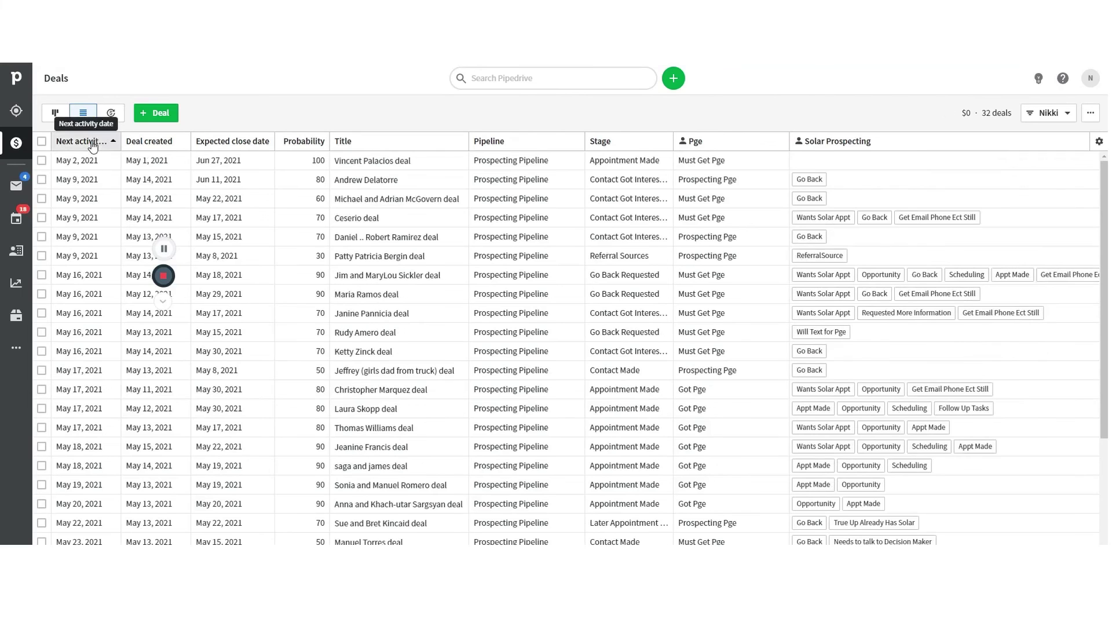
{"action": "left_click", "coordinate": [313, 142]}
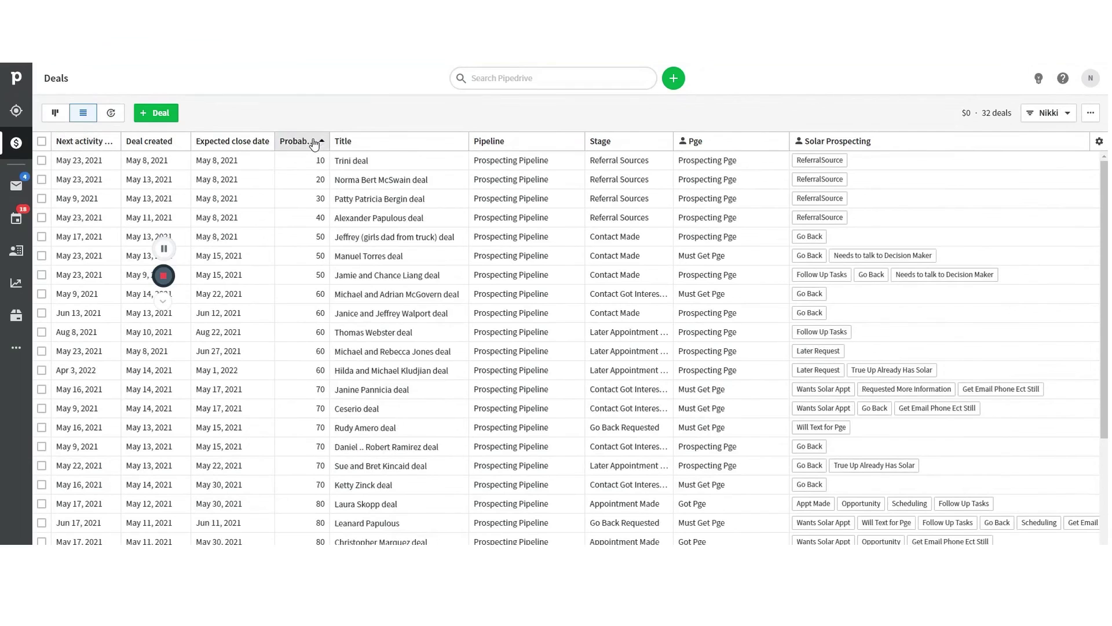
{"action": "left_click", "coordinate": [313, 142]}
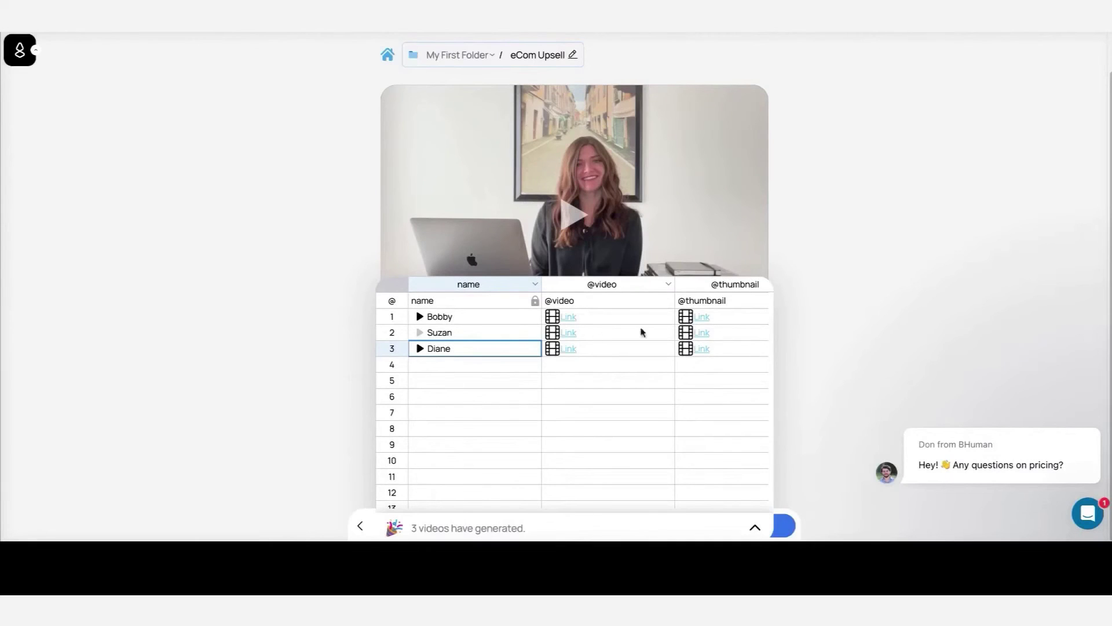
{"action": "left_click", "coordinate": [568, 318]}
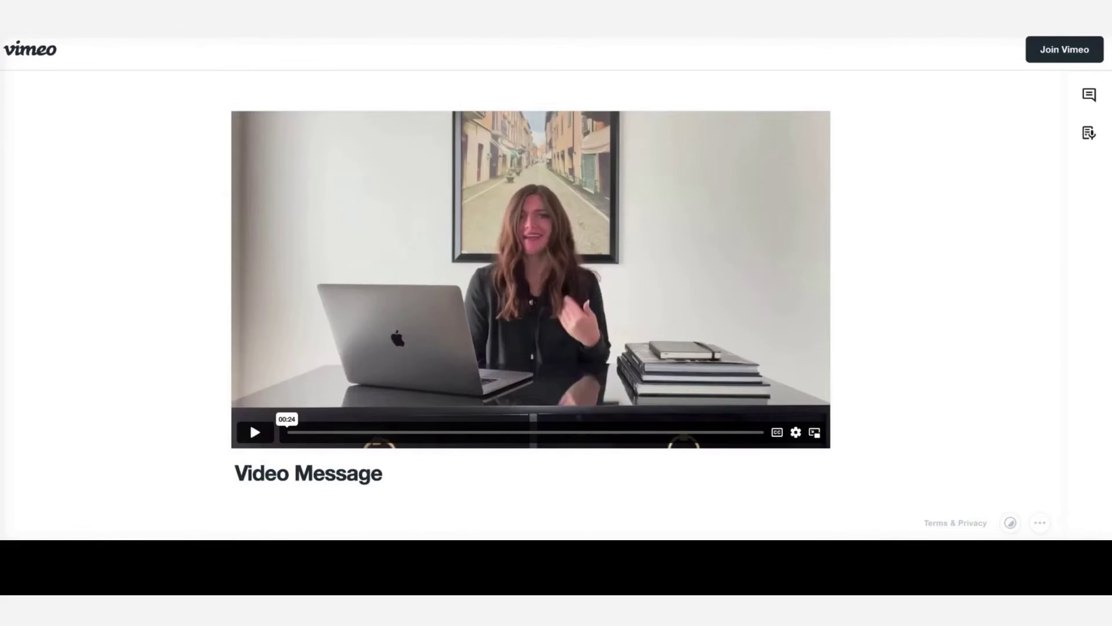
{"action": "left_click", "coordinate": [255, 433]}
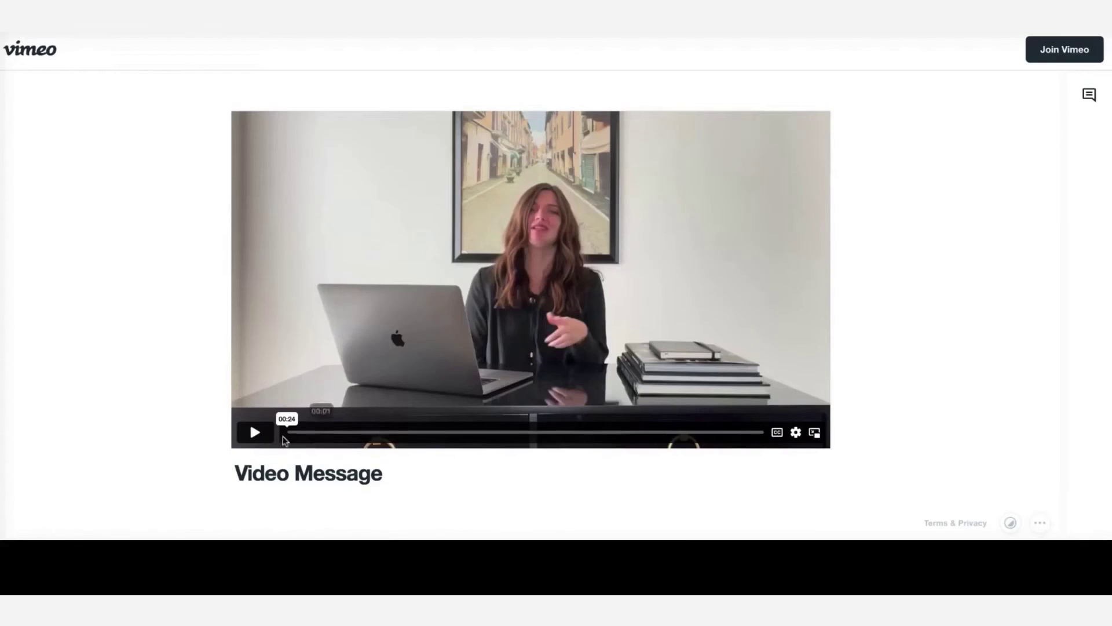
{"action": "left_click", "coordinate": [255, 432]}
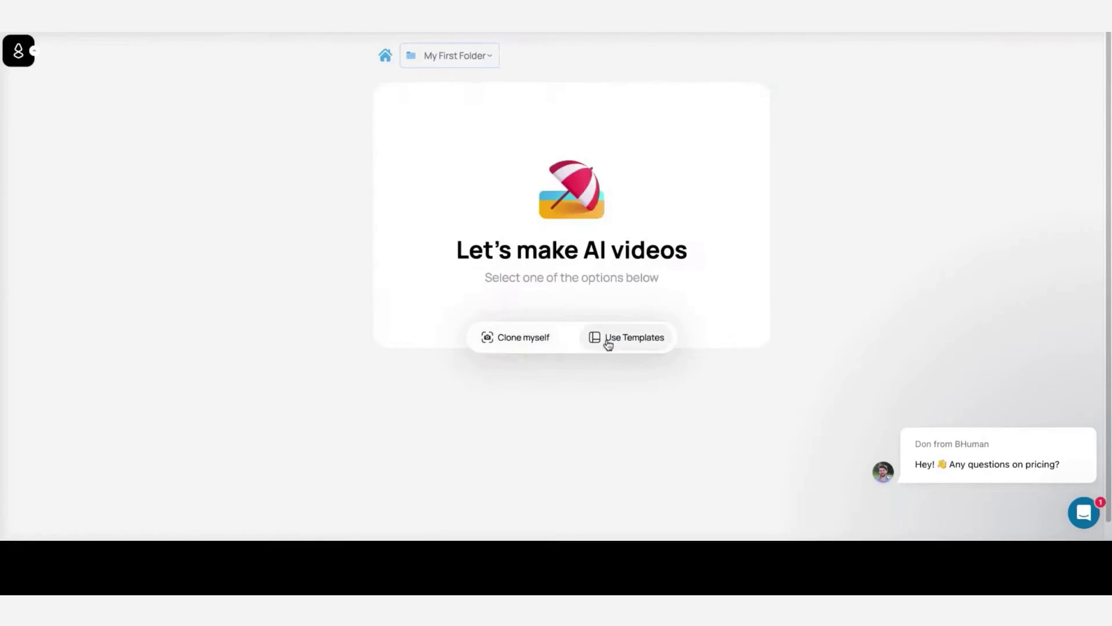
{"action": "left_click", "coordinate": [605, 340]}
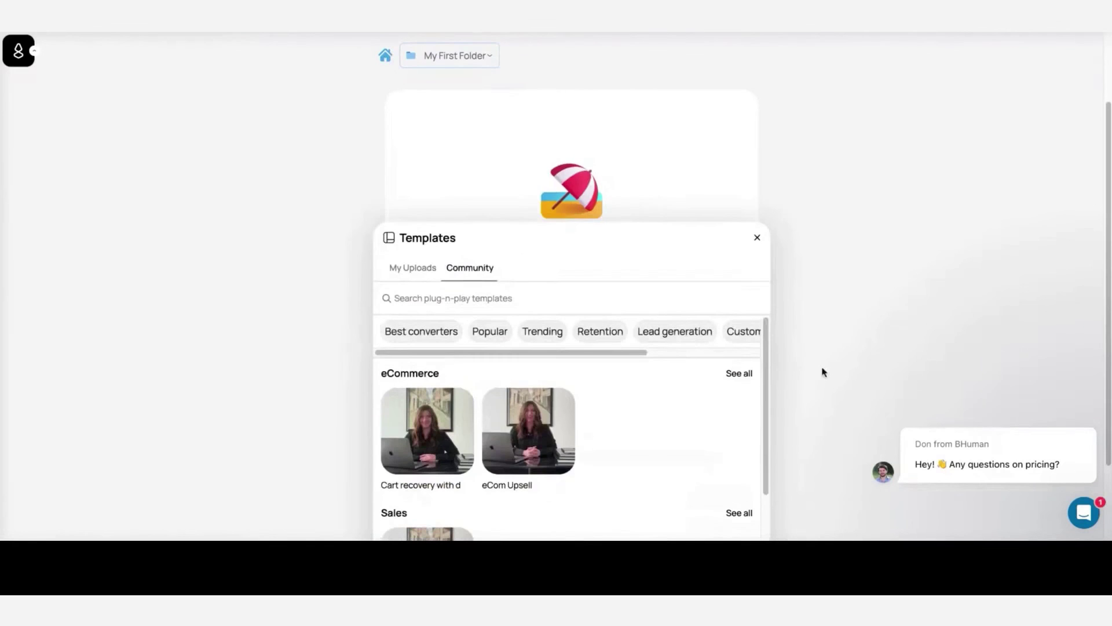
Preview the Cart recovery with discount template and start a new project from it.
{"action": "left_click", "coordinate": [434, 416]}
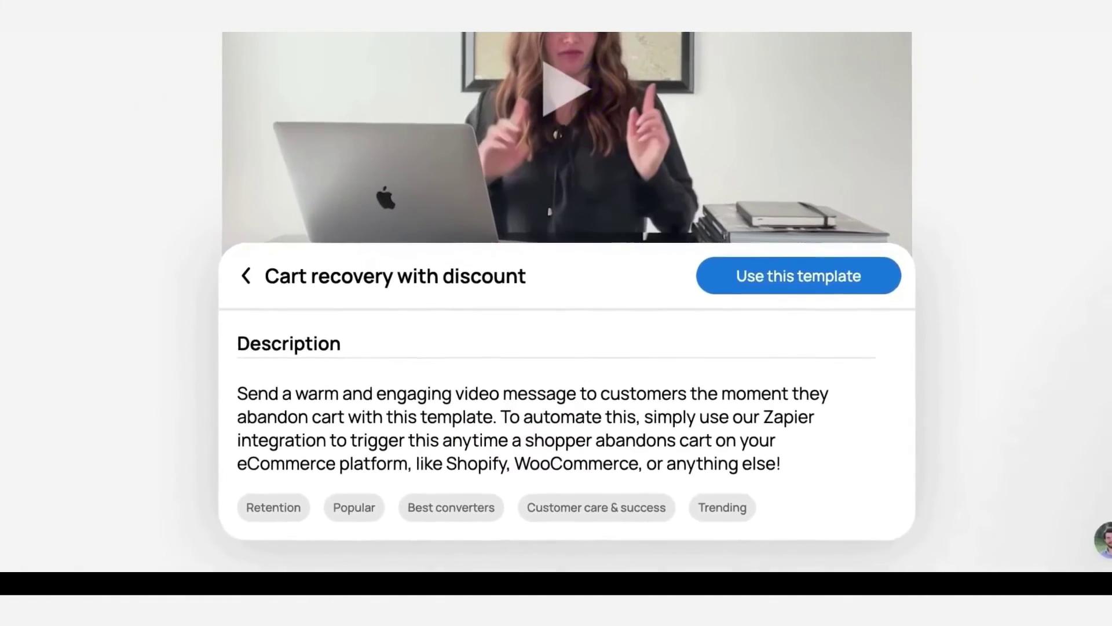
{"action": "left_click", "coordinate": [815, 277]}
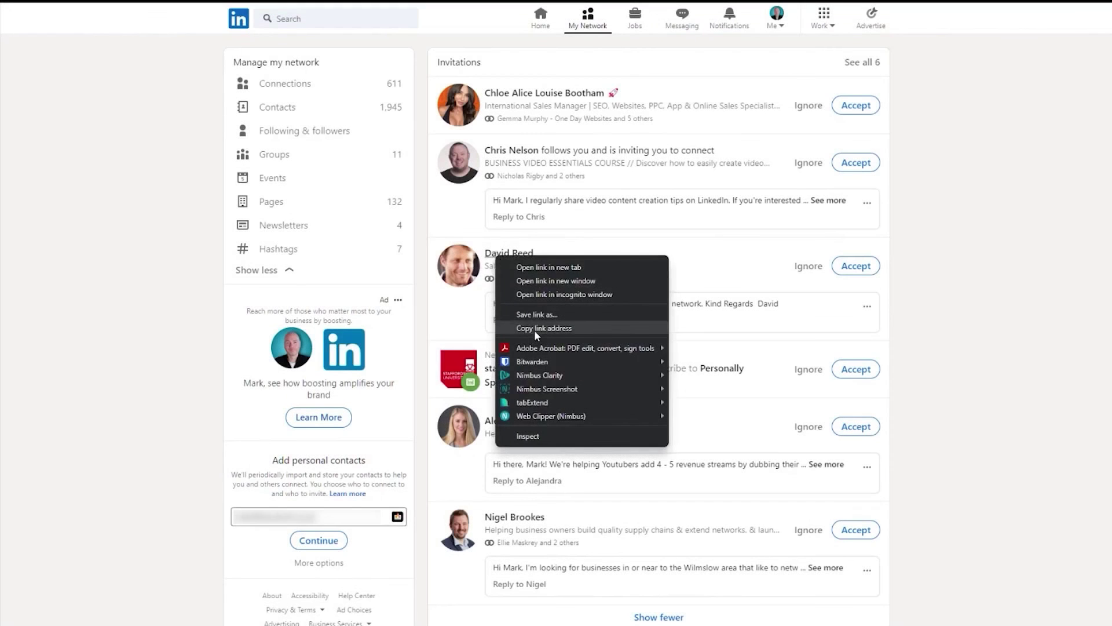
Paste a connection's copied profile URL into LinkedIn Personalization, generate an intro, and copy it.
{"action": "left_click", "coordinate": [534, 328]}
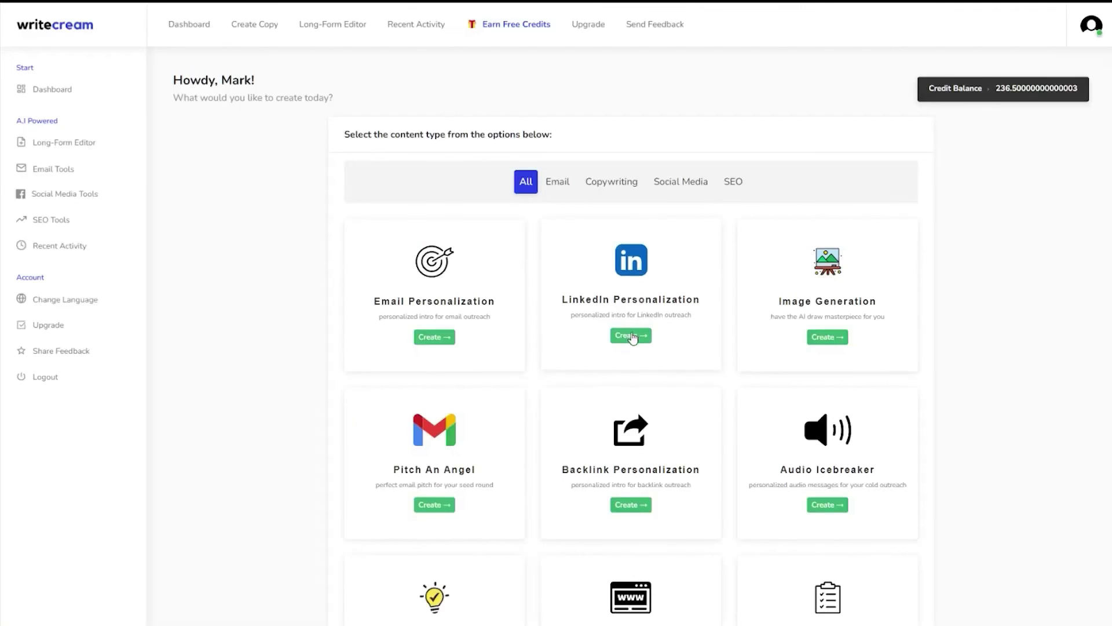
{"action": "left_click", "coordinate": [631, 336]}
{"action": "right_click", "coordinate": [399, 325]}
{"action": "left_click", "coordinate": [442, 414]}
{"action": "left_click", "coordinate": [356, 360]}
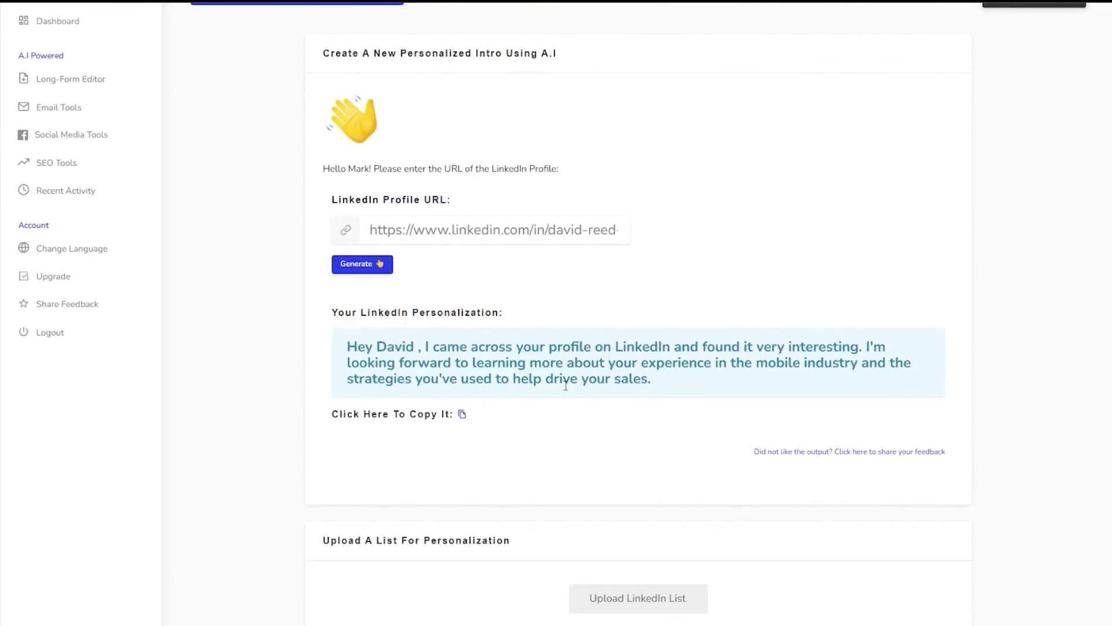
{"action": "left_click", "coordinate": [462, 414]}
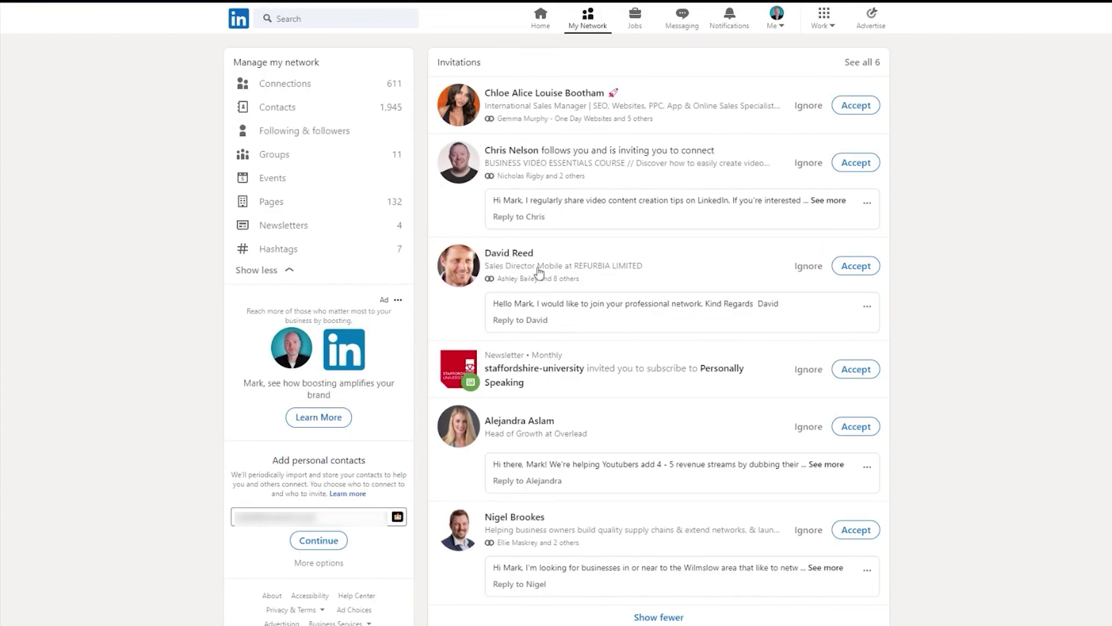
{"action": "left_click", "coordinate": [336, 19]}
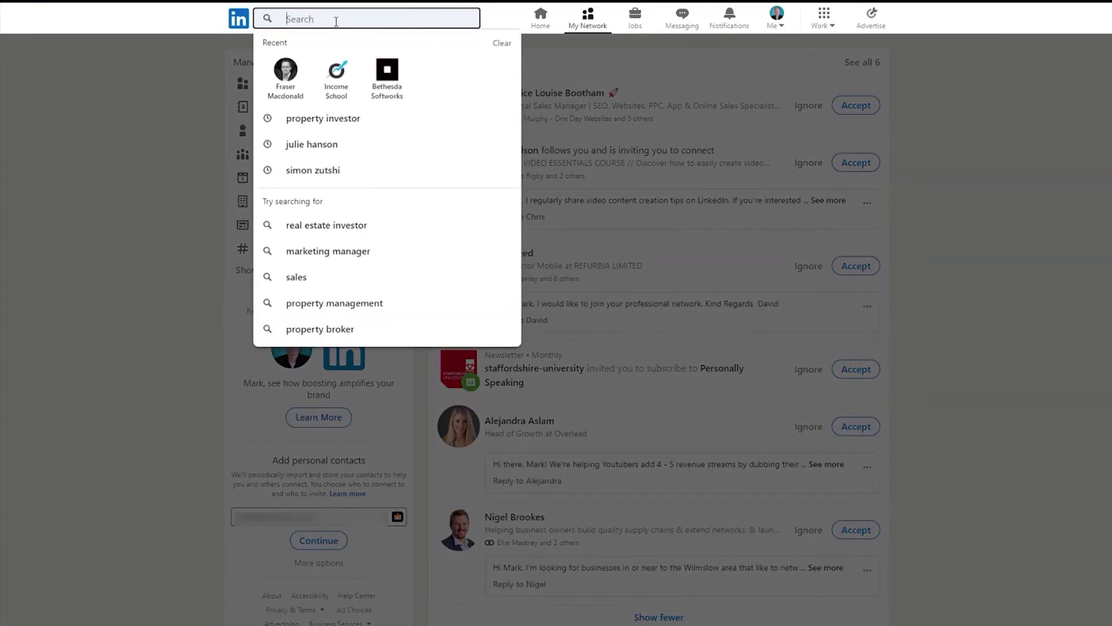
Search LinkedIn for 'bill' and copy the resulting profile's link address.
{"action": "type", "text": "bill gates"}
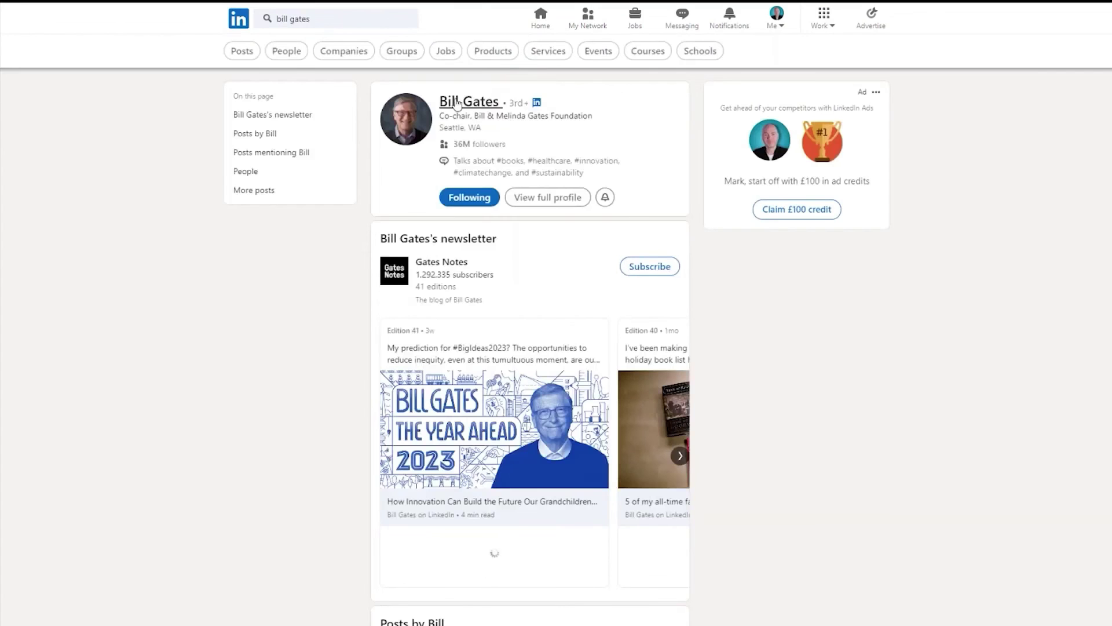
{"action": "right_click", "coordinate": [443, 103]}
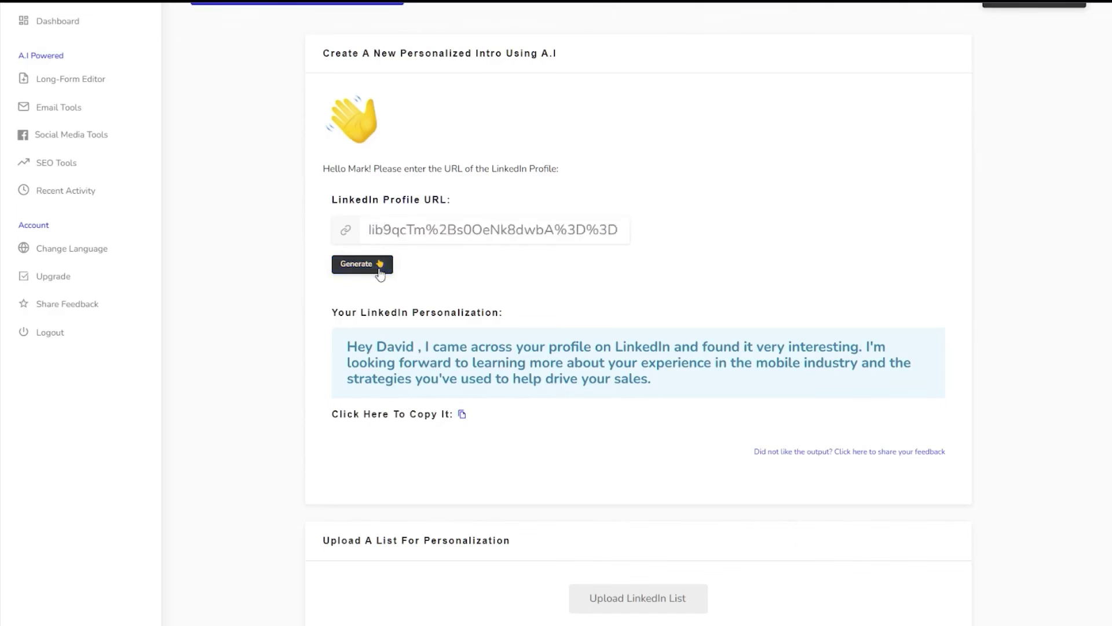
{"action": "left_click", "coordinate": [362, 264]}
Review the six personalised LinkedIn openers Writecream generated from that profile URL.
{"action": "scroll", "coordinate": [734, 275], "scroll_direction": "down", "scroll_amount": 5}
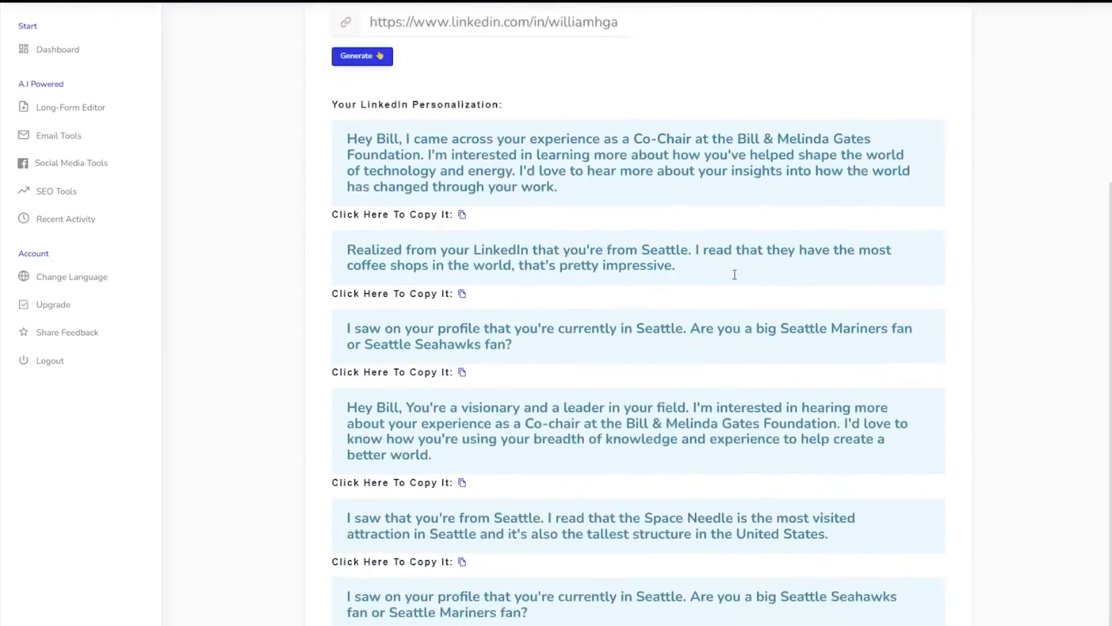
{"action": "scroll", "coordinate": [734, 273], "scroll_direction": "up", "scroll_amount": 4}
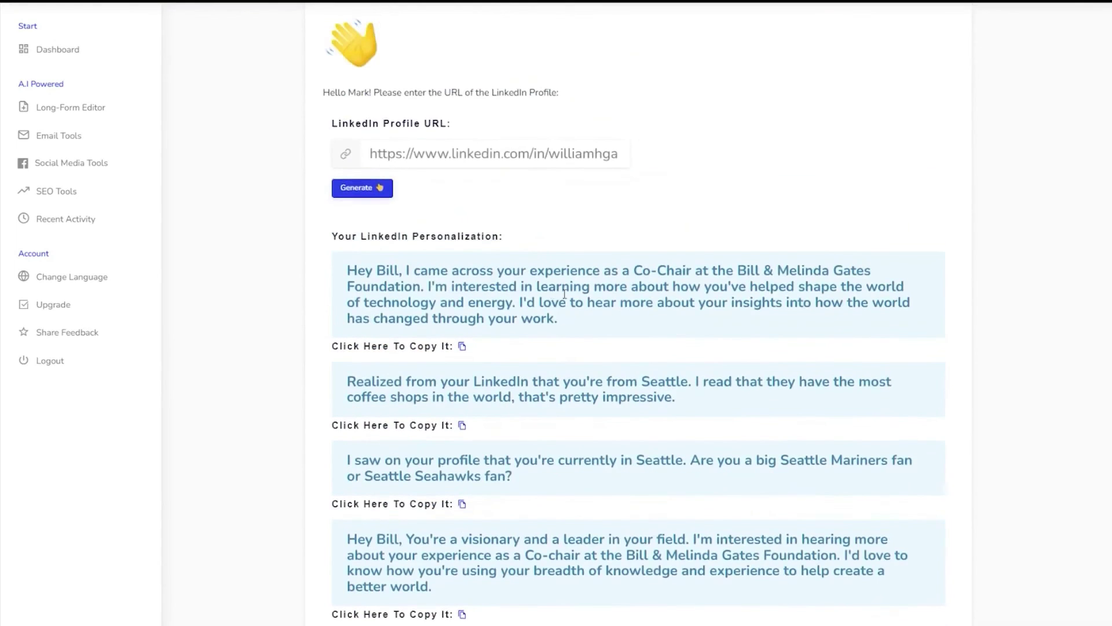
{"action": "scroll", "coordinate": [495, 263], "scroll_direction": "down", "scroll_amount": 2}
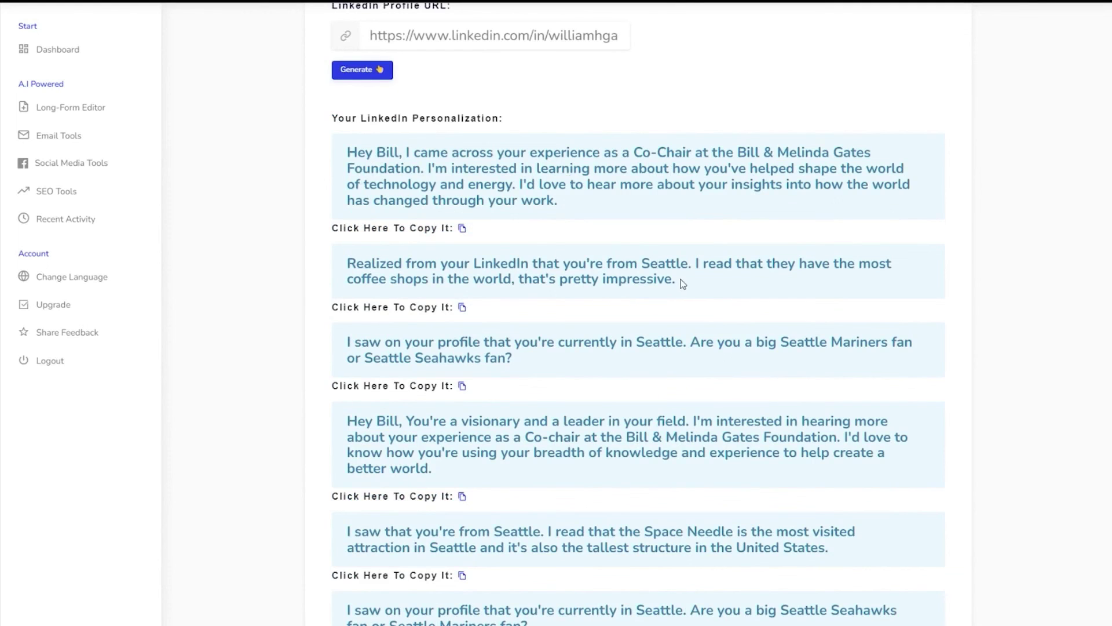
{"action": "scroll", "coordinate": [403, 303], "scroll_direction": "down", "scroll_amount": 2}
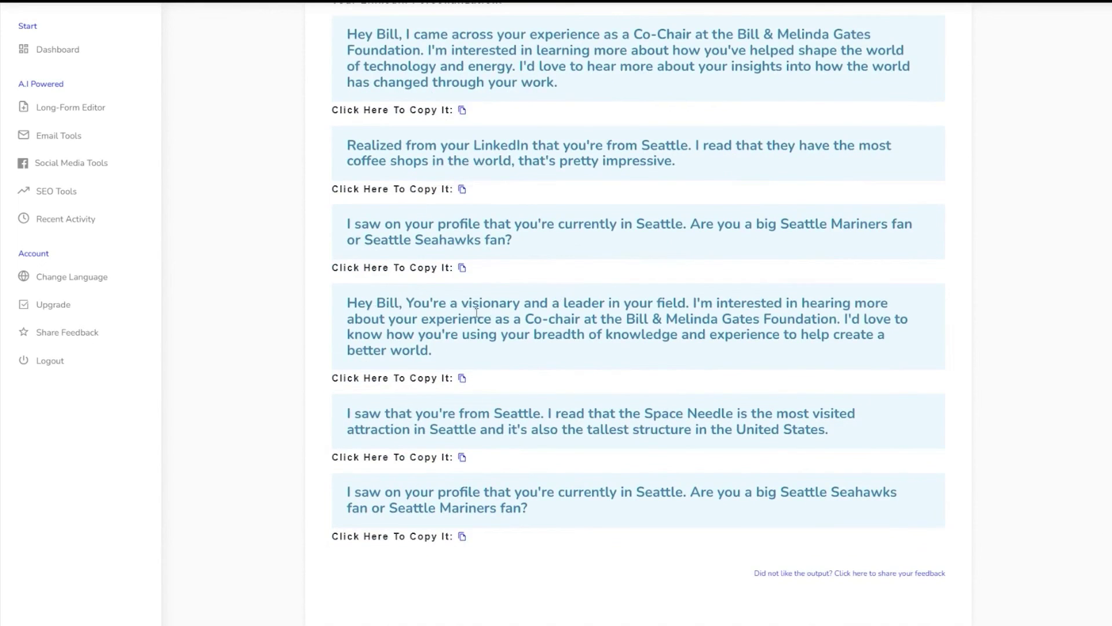
{"action": "scroll", "coordinate": [462, 457], "scroll_direction": "up", "scroll_amount": 2}
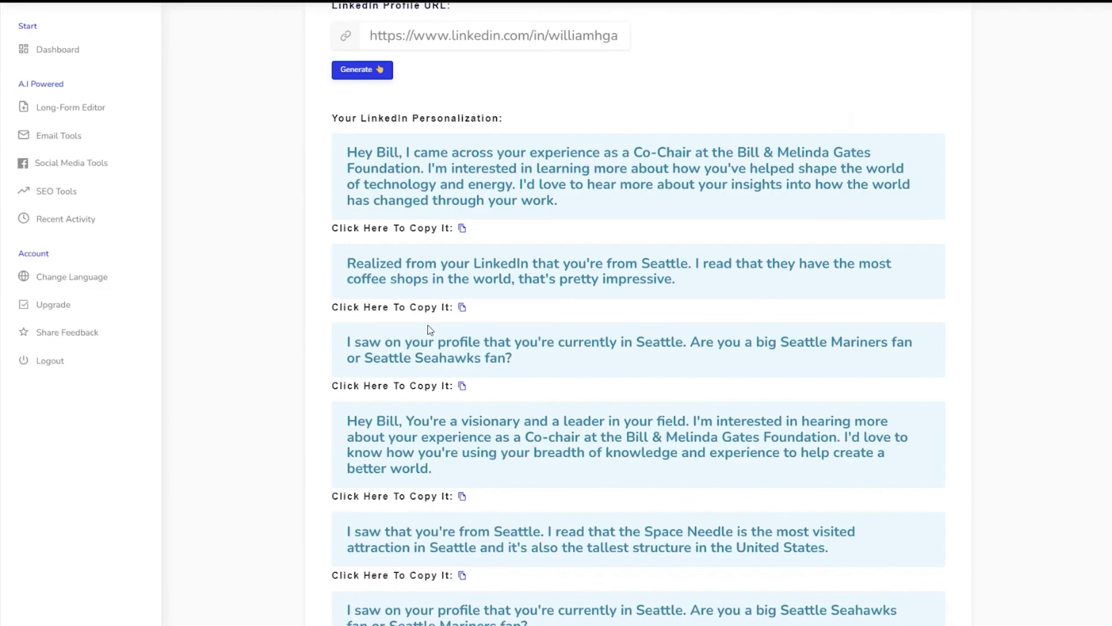
{"action": "scroll", "coordinate": [364, 200], "scroll_direction": "up", "scroll_amount": 5}
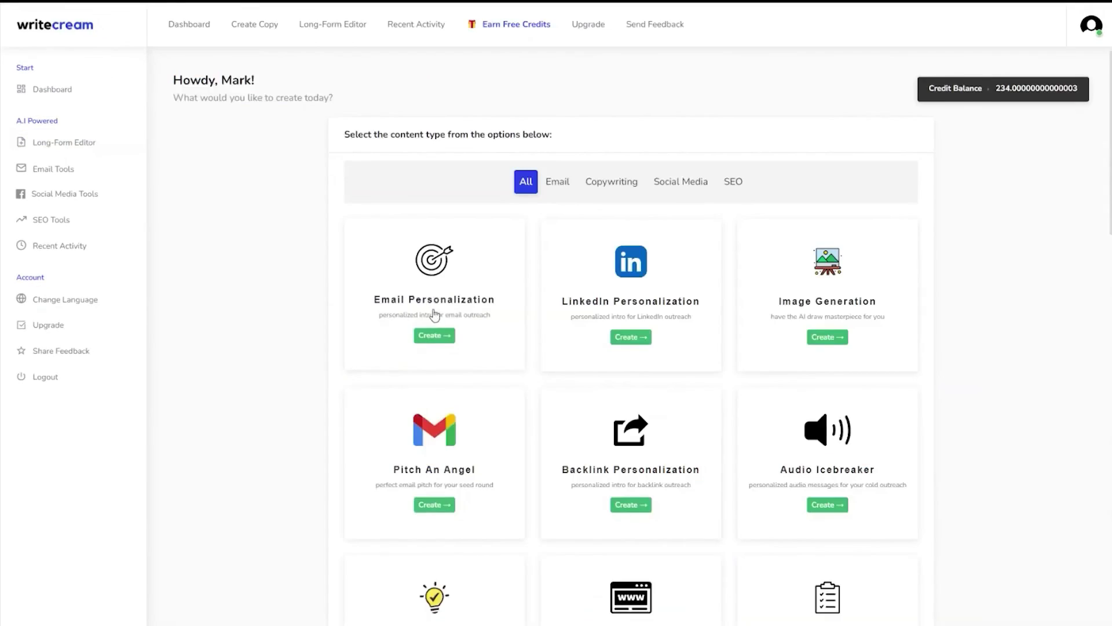
{"action": "left_click", "coordinate": [435, 332]}
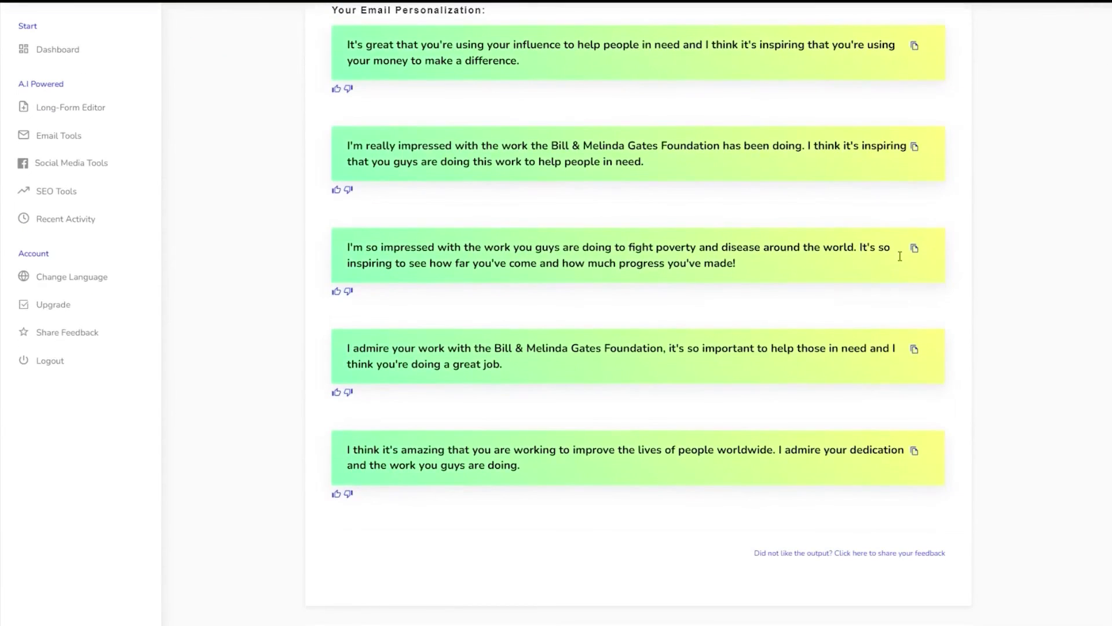
{"action": "scroll", "coordinate": [899, 256], "scroll_direction": "up", "scroll_amount": 4}
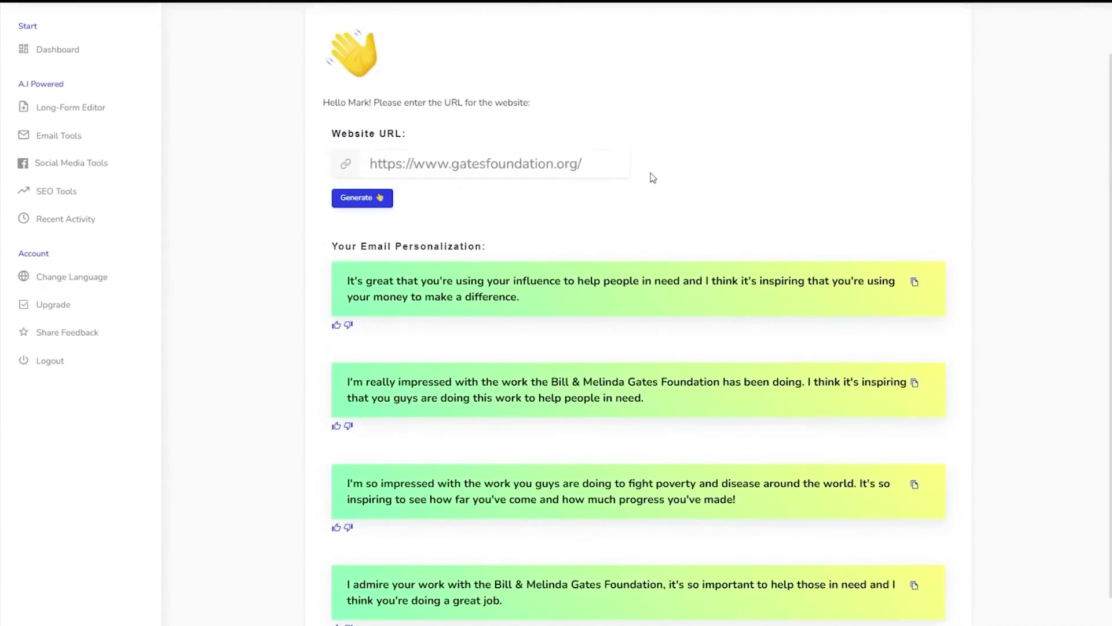